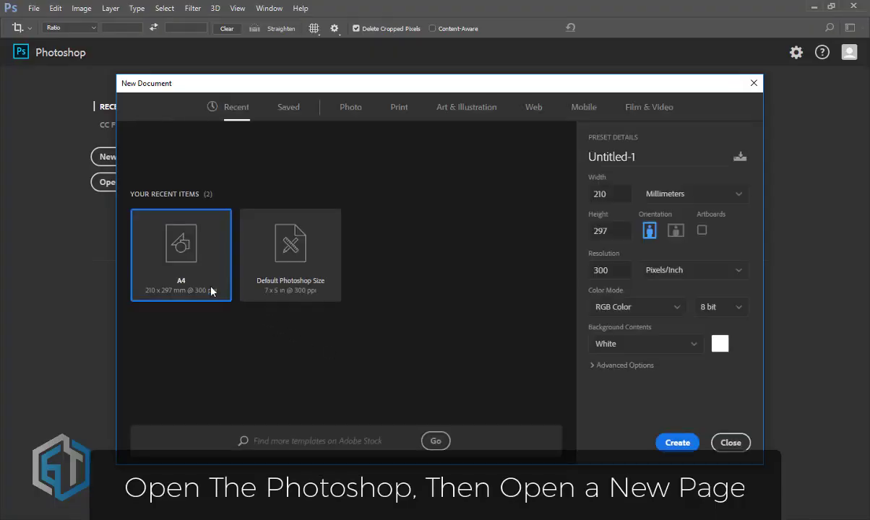
Create a new portrait A4 document at 2480 × 3508 pixels and 300 ppi, with units in pixels.
click(674, 230)
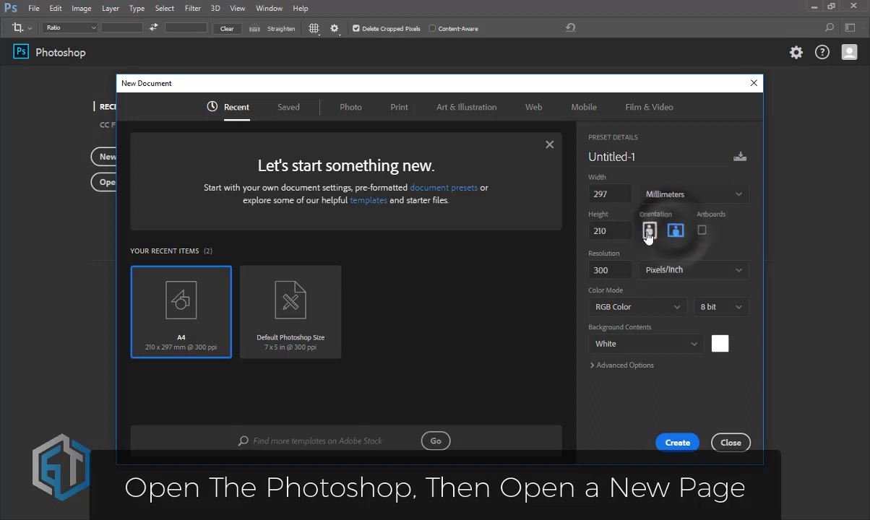
click(668, 195)
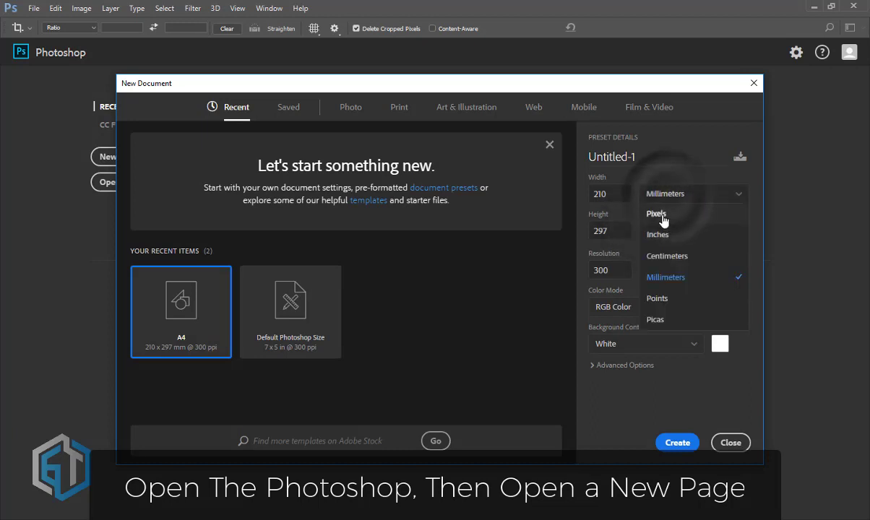
click(661, 215)
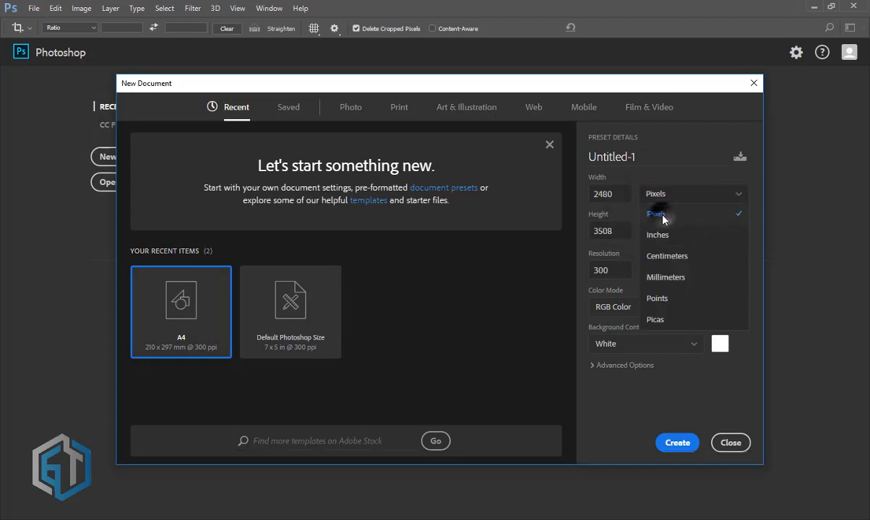
click(679, 443)
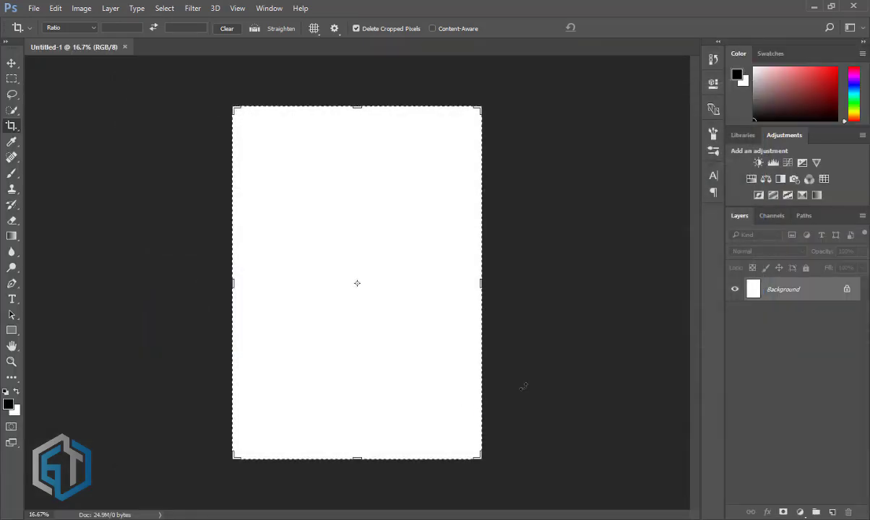
Place the misty ground photo 555 and scale it to cover the whole canvas.
key(v)
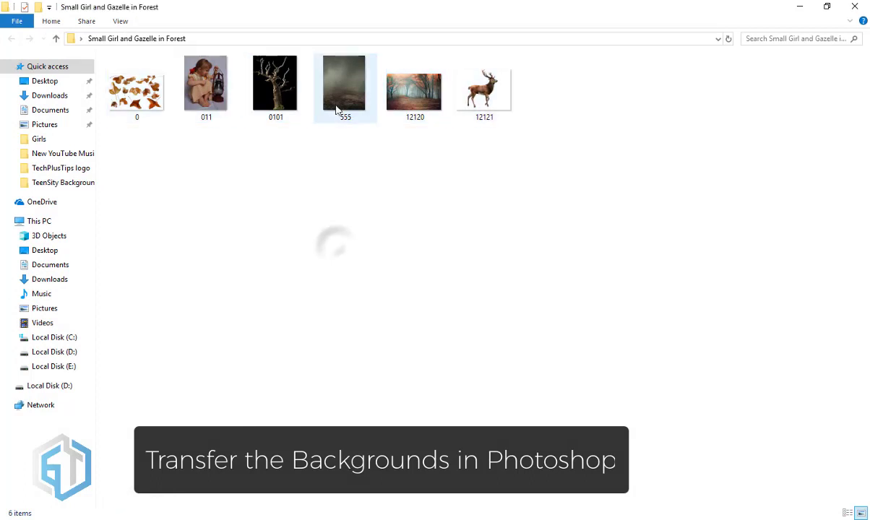
drag(345, 87, 257, 514)
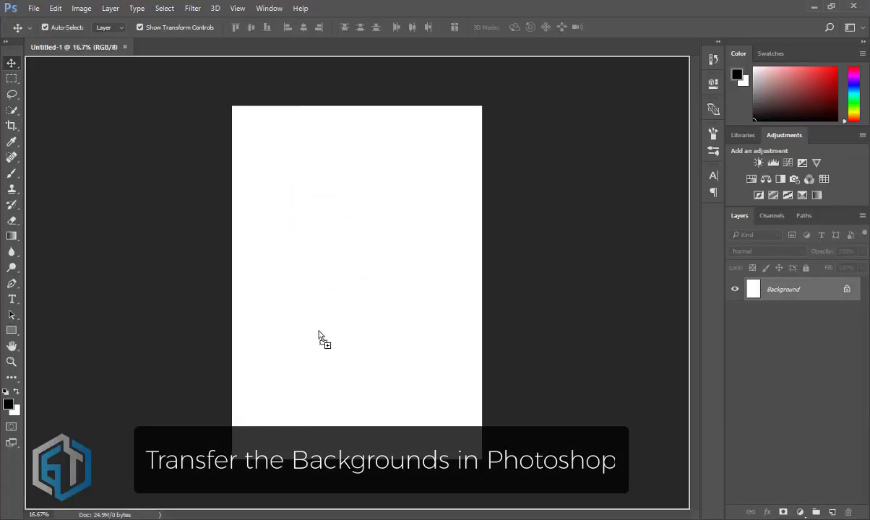
drag(256, 514, 320, 334)
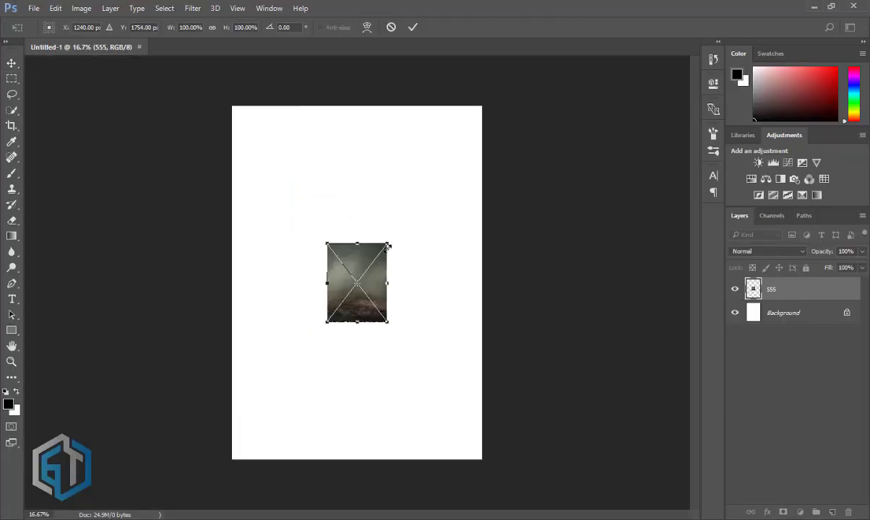
drag(390, 241, 494, 98)
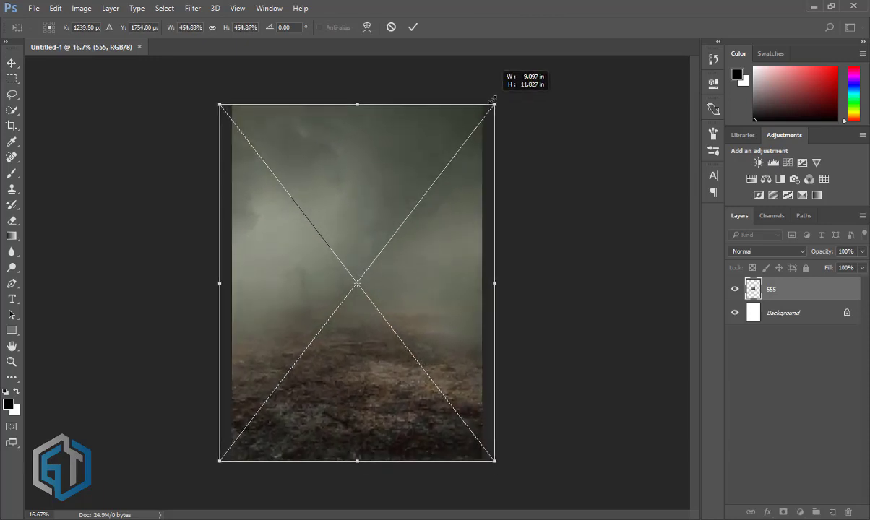
click(412, 27)
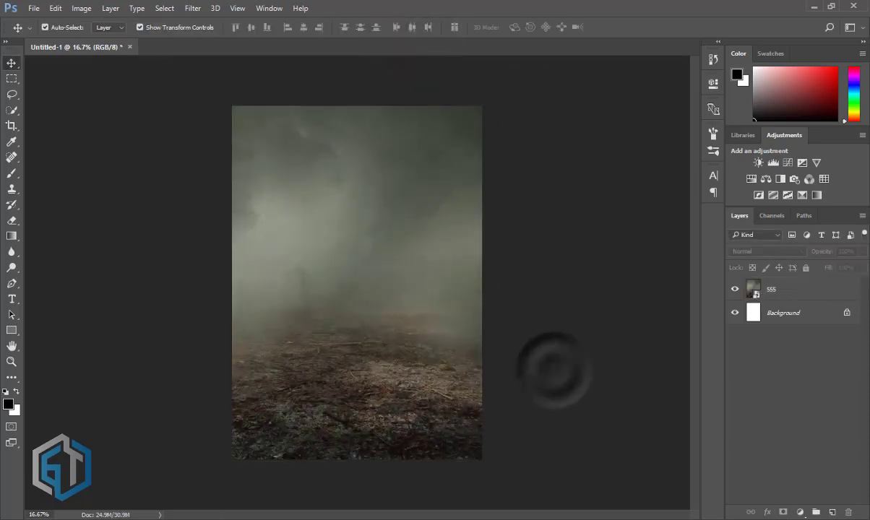
click(270, 514)
Place forest photo 12120 at about 108%, top-aligned to the canvas, and add a layer mask.
mouse_move(414, 90)
mouse_down()
mouse_move(267, 506)
mouse_move(357, 316)
mouse_up()
drag(473, 203, 501, 178)
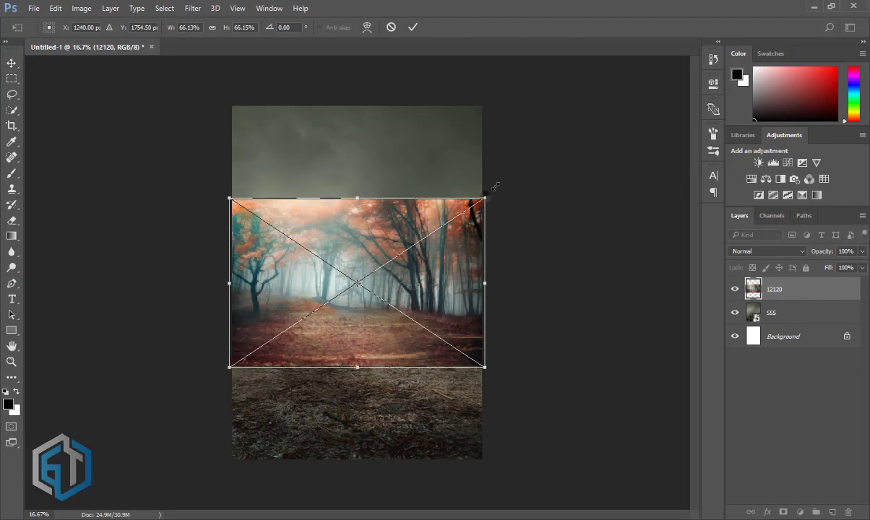
drag(431, 239, 431, 169)
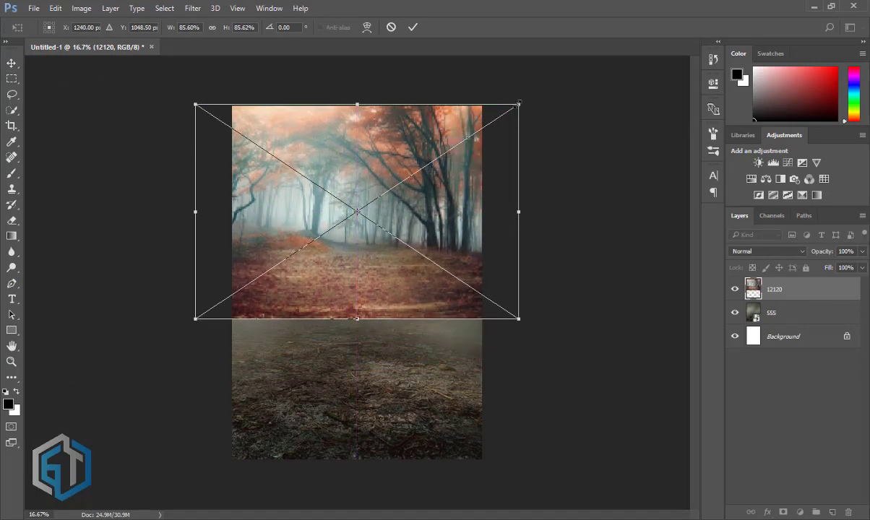
drag(518, 103, 535, 91)
drag(446, 186, 445, 199)
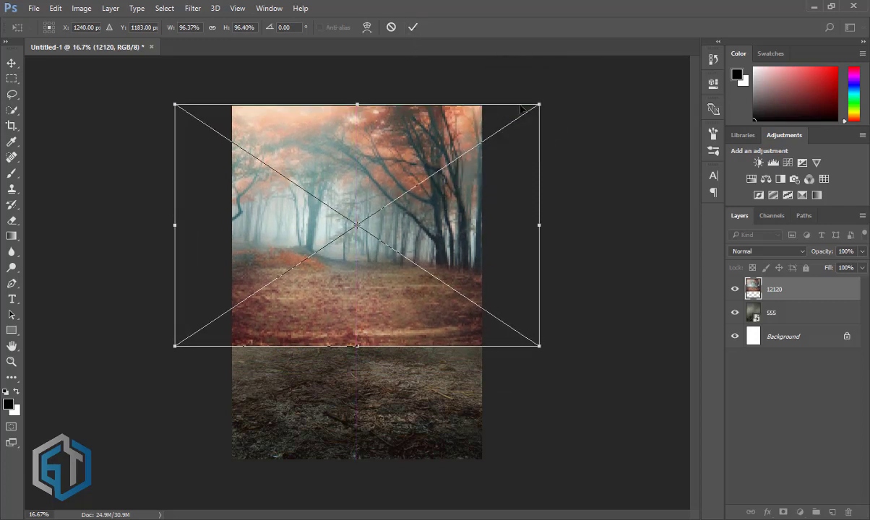
drag(544, 101, 560, 92)
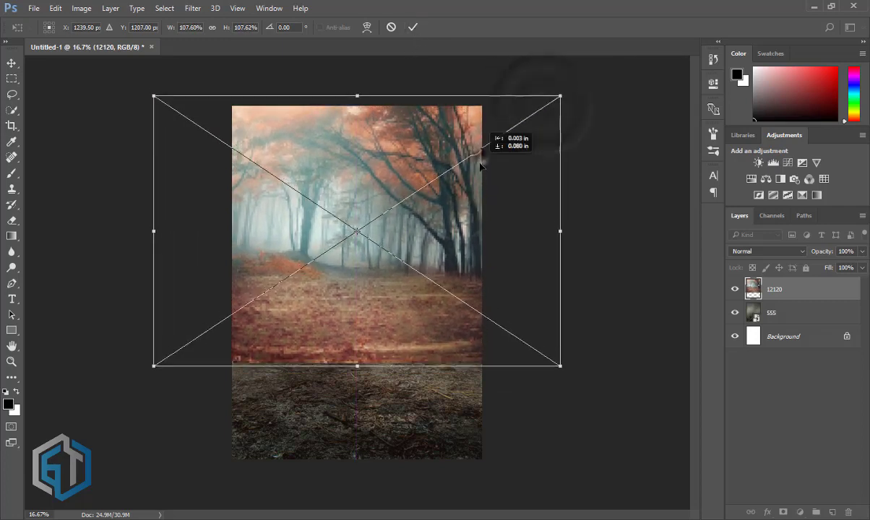
drag(481, 160, 483, 178)
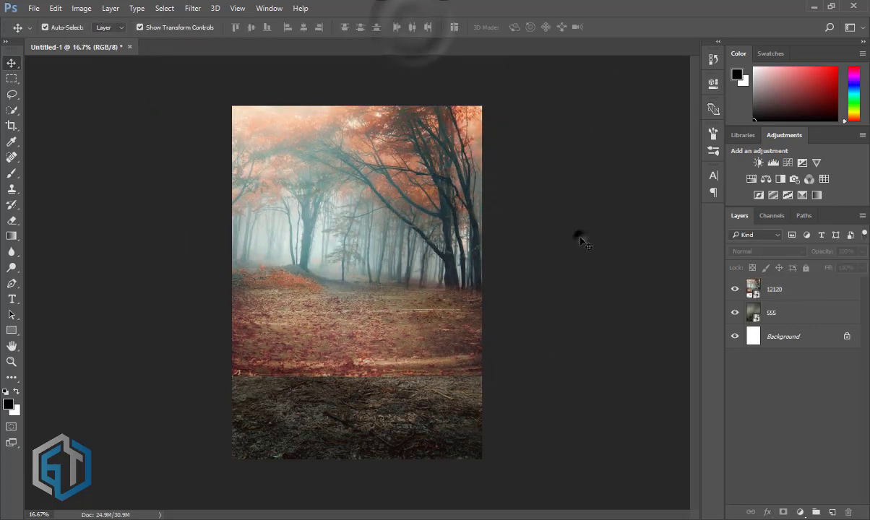
click(433, 270)
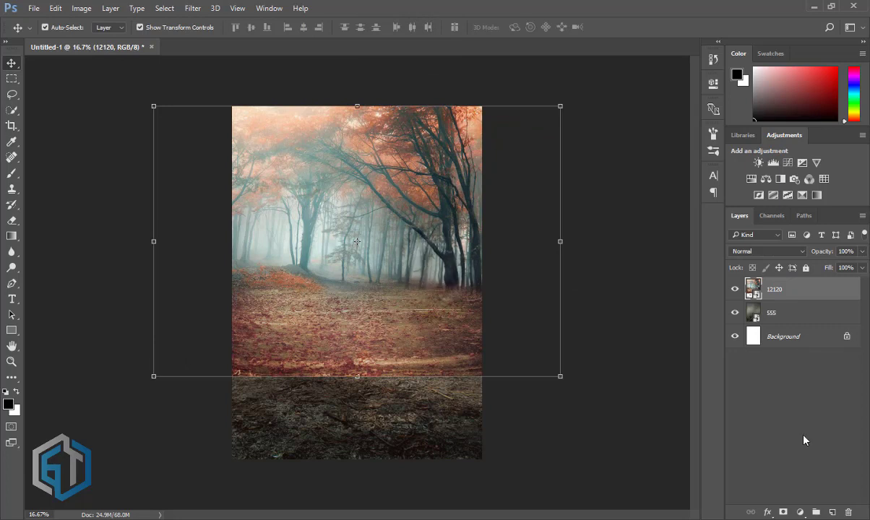
click(783, 512)
Draw an upward gradient on the 12120 mask so the forest fades into the ground.
key(g)
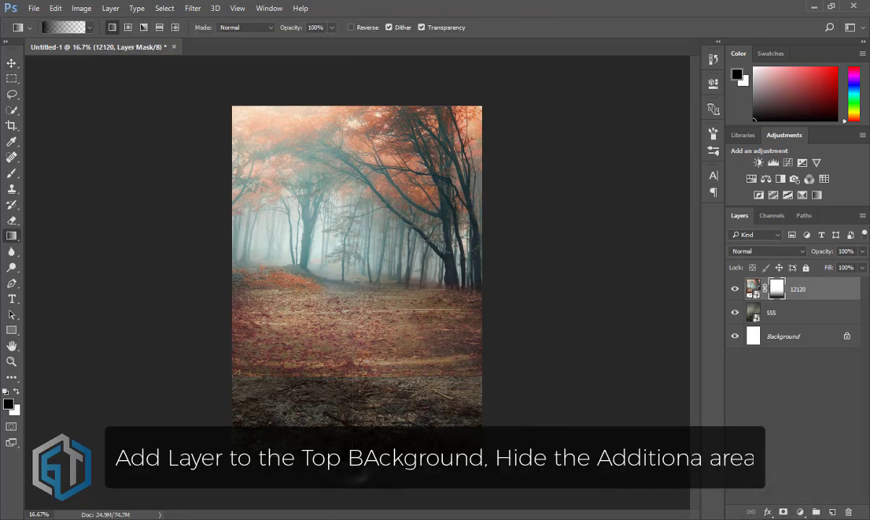
drag(343, 486, 346, 473)
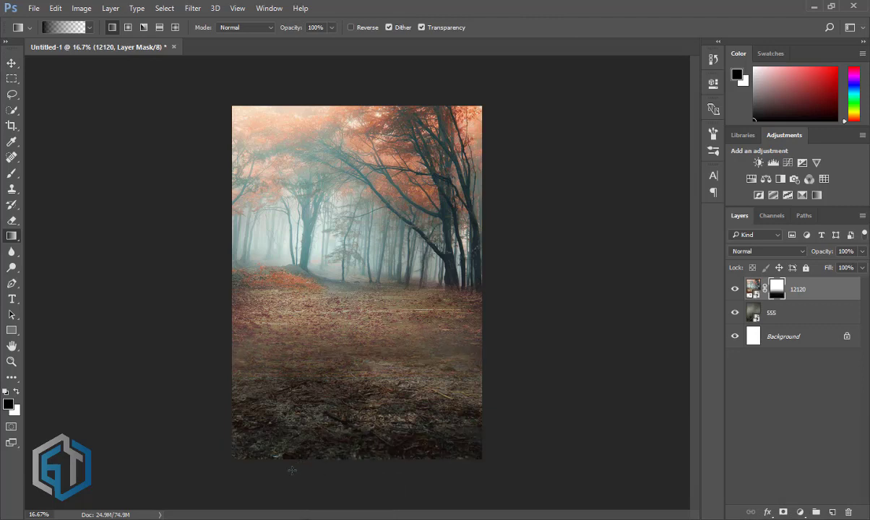
key(v)
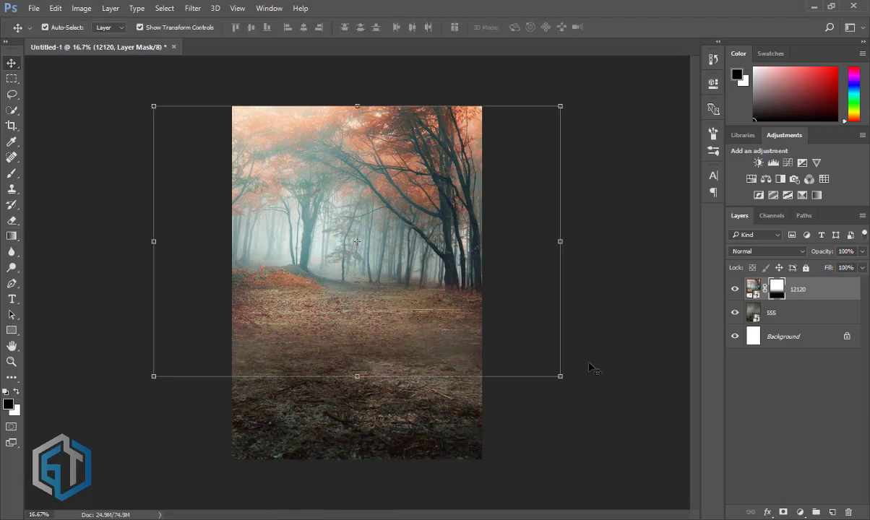
click(581, 444)
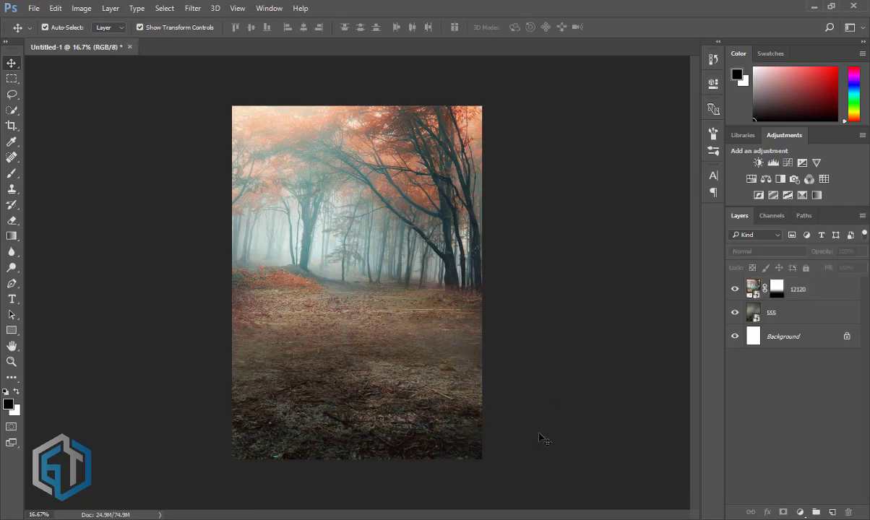
click(811, 291)
Open photo 011 and start a Quick Selection along the top of the girl.
key(alt+Tab)
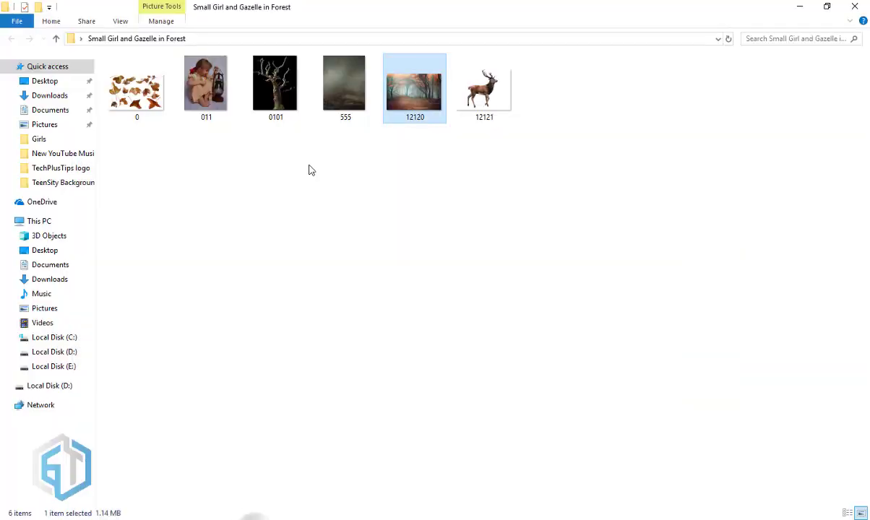
mouse_move(207, 90)
mouse_down()
mouse_move(253, 515)
mouse_move(346, 16)
mouse_up()
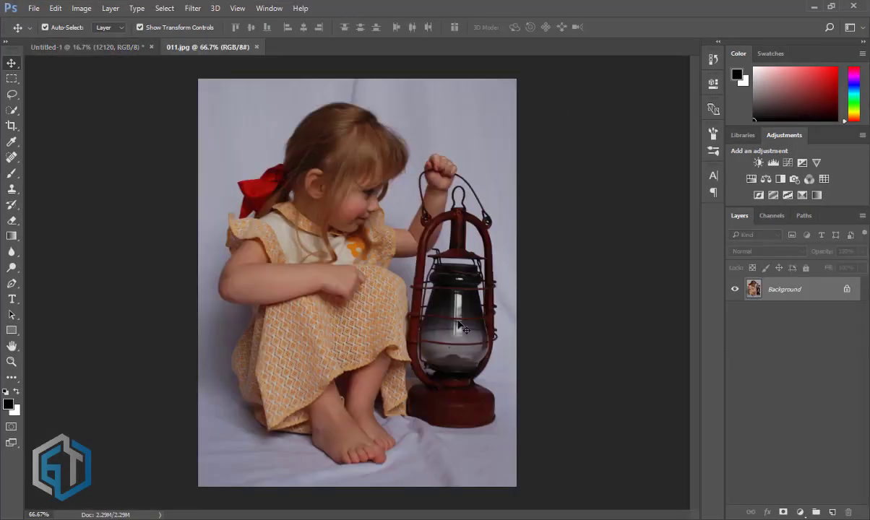
key(w)
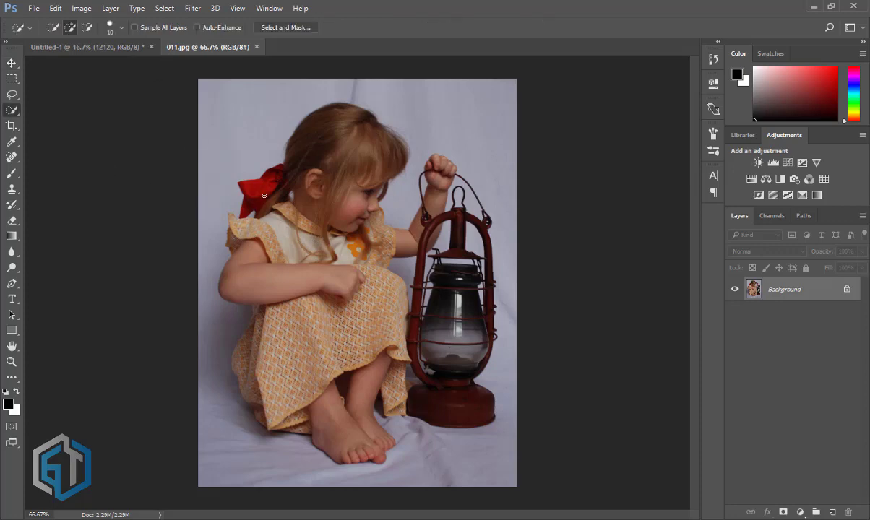
drag(435, 107, 429, 262)
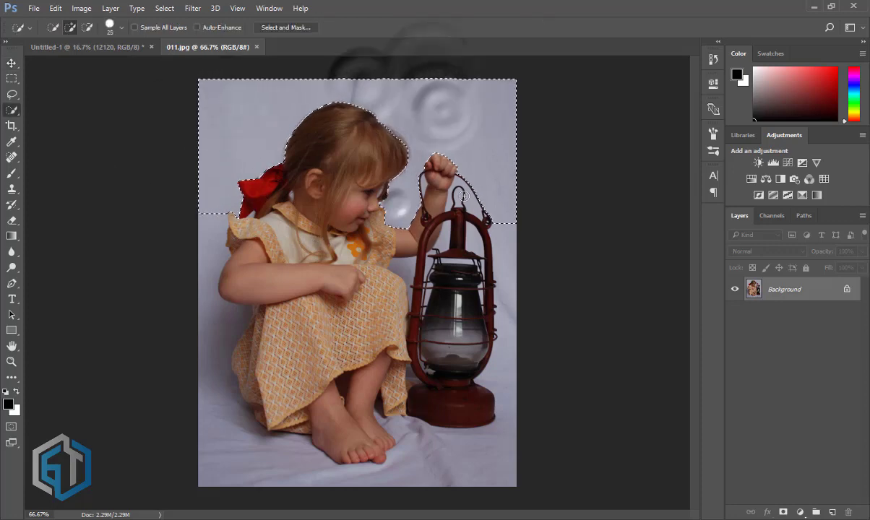
Extend the Quick Selection around the lantern's right side and base, zooming as needed.
scroll(433, 256, up, 1)
scroll(456, 252, up, 1)
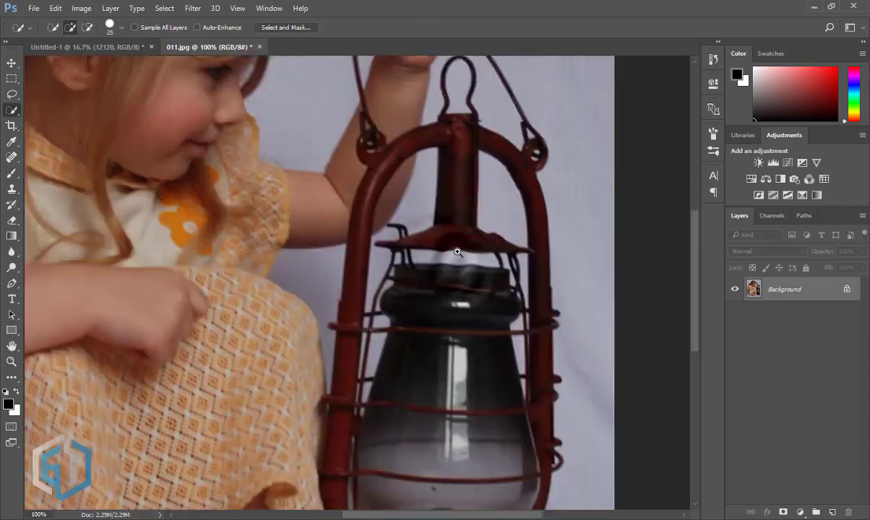
scroll(458, 252, up, 1)
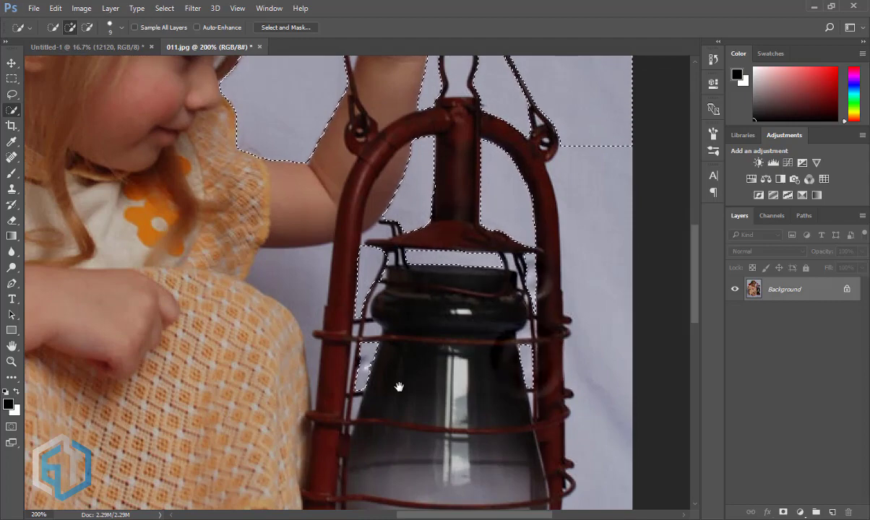
scroll(577, 336, down, 2)
scroll(555, 316, down, 1)
mouse_move(554, 316)
mouse_down()
mouse_move(428, 389)
mouse_move(167, 366)
mouse_up()
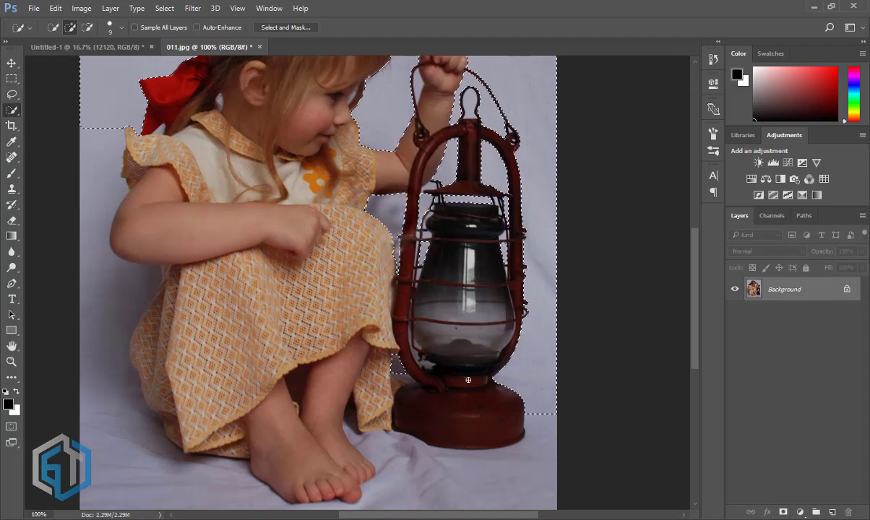
scroll(339, 357, up, 3)
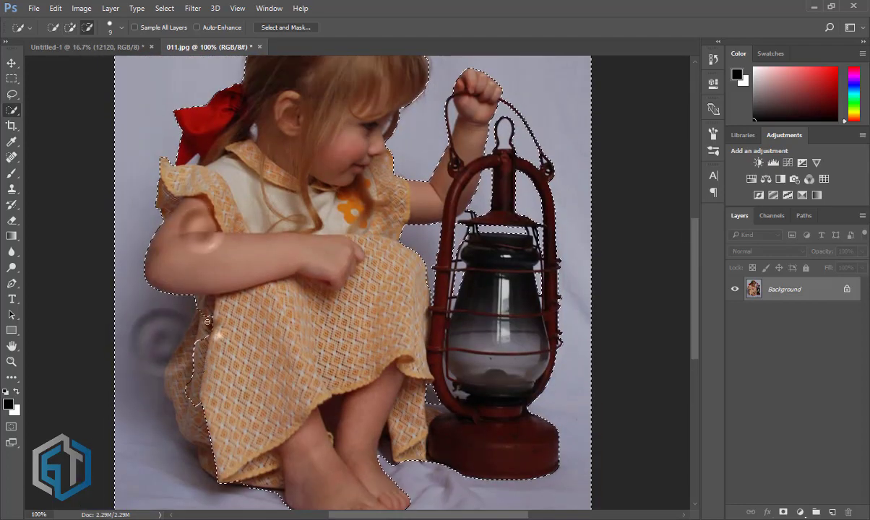
scroll(339, 357, down, 3)
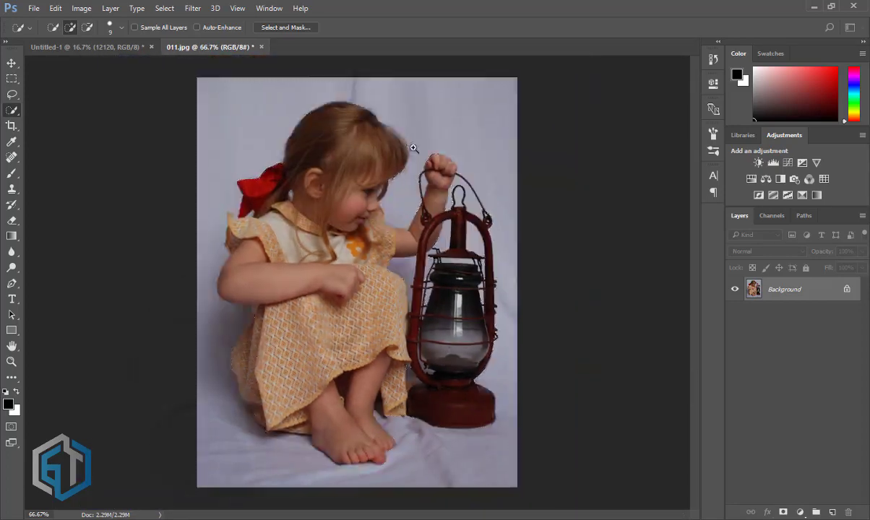
scroll(351, 187, up, 4)
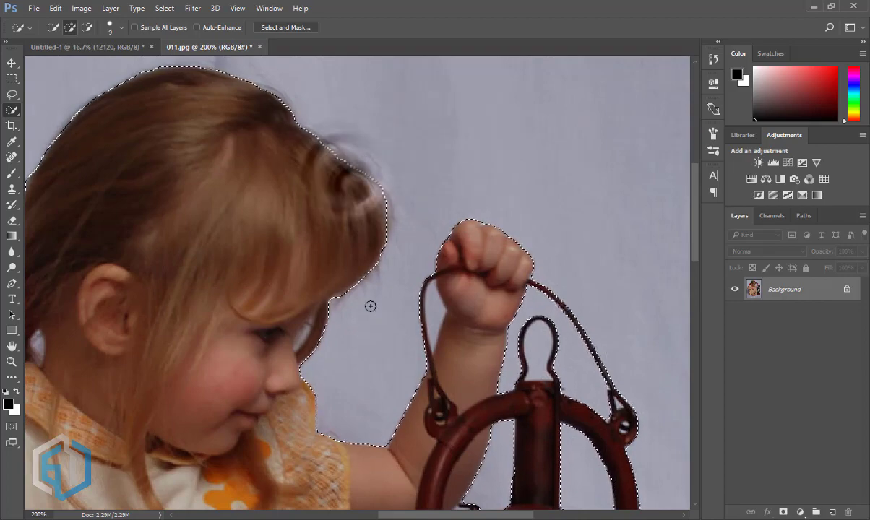
scroll(368, 304, down, 3)
In Select and Mask, refine the edges to Smooth 43 and Feather 0.8 px.
click(276, 27)
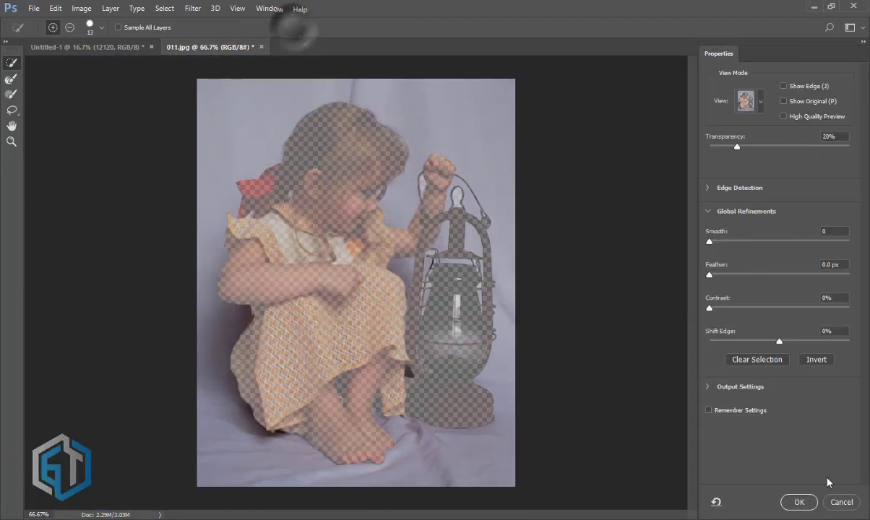
click(841, 500)
click(276, 29)
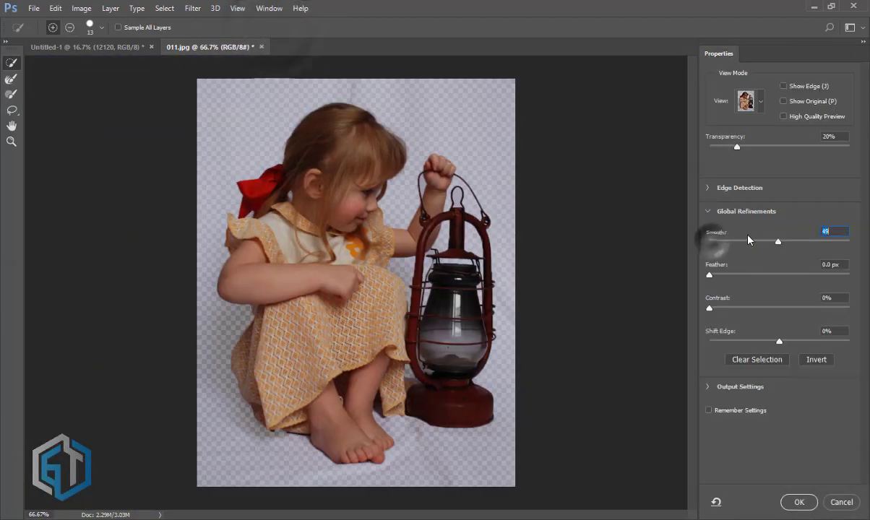
mouse_move(740, 275)
mouse_down()
mouse_move(767, 275)
mouse_move(715, 275)
mouse_up()
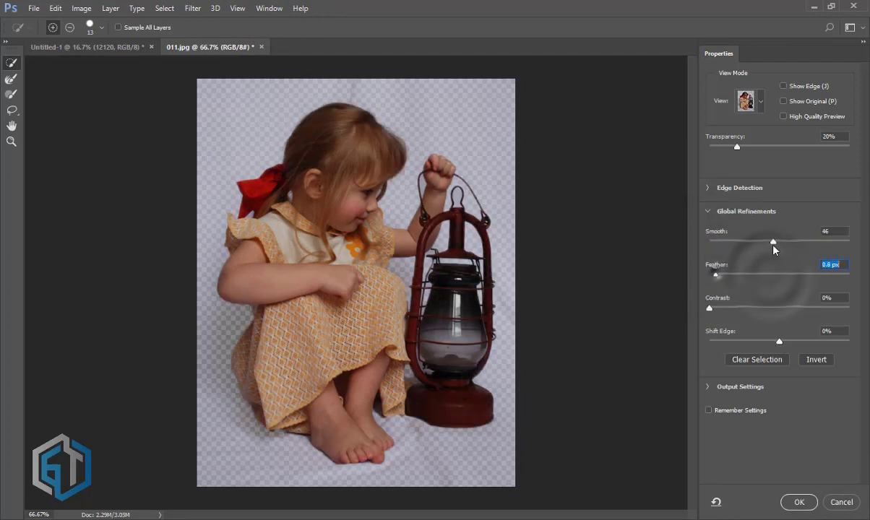
drag(773, 241, 768, 241)
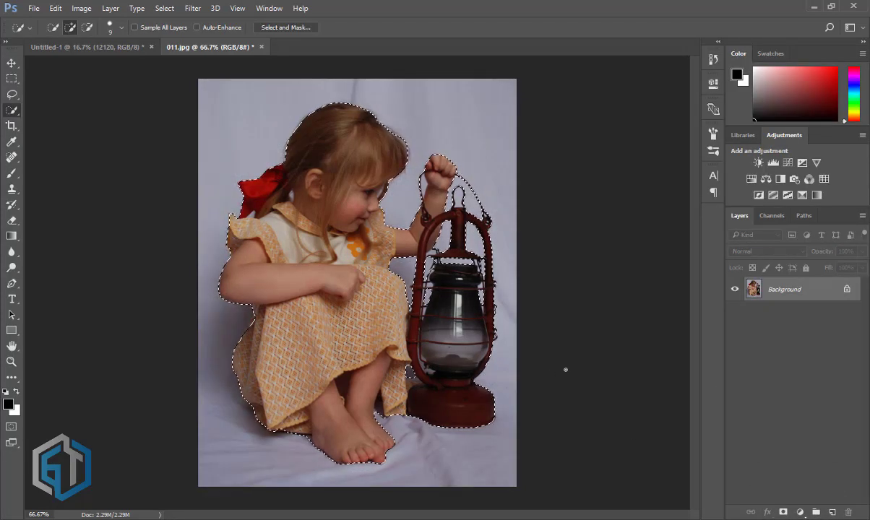
Copy the girl and lantern to Layer 1, hide Background, and drag it toward Untitled-1.
key(ctrl+j)
key(v)
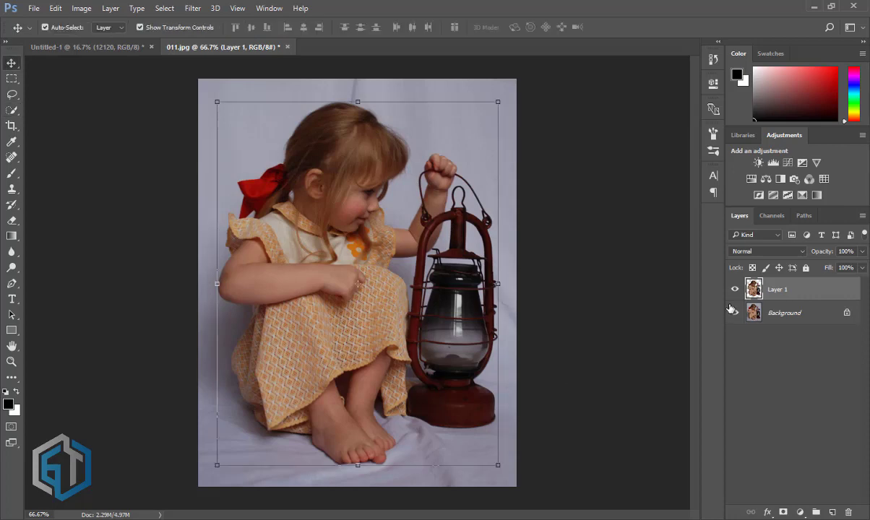
click(734, 312)
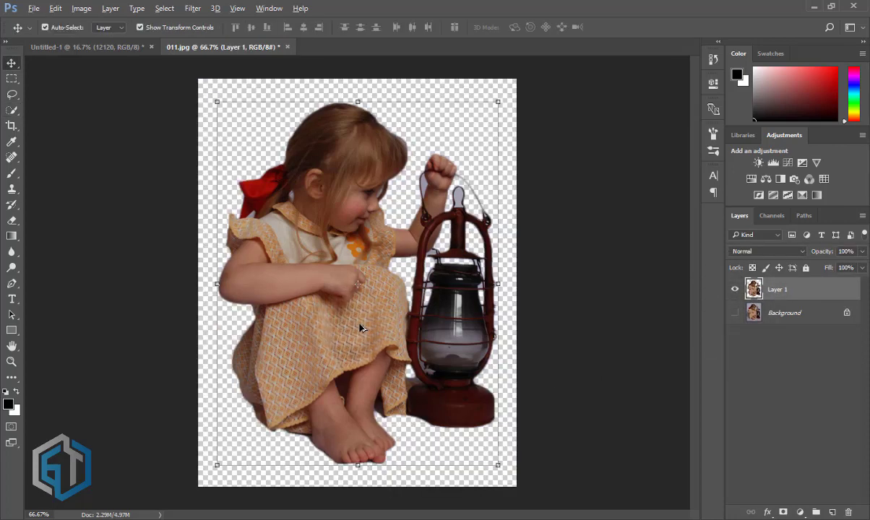
mouse_move(361, 327)
mouse_down()
mouse_move(180, 130)
mouse_move(93, 56)
mouse_move(309, 285)
mouse_up()
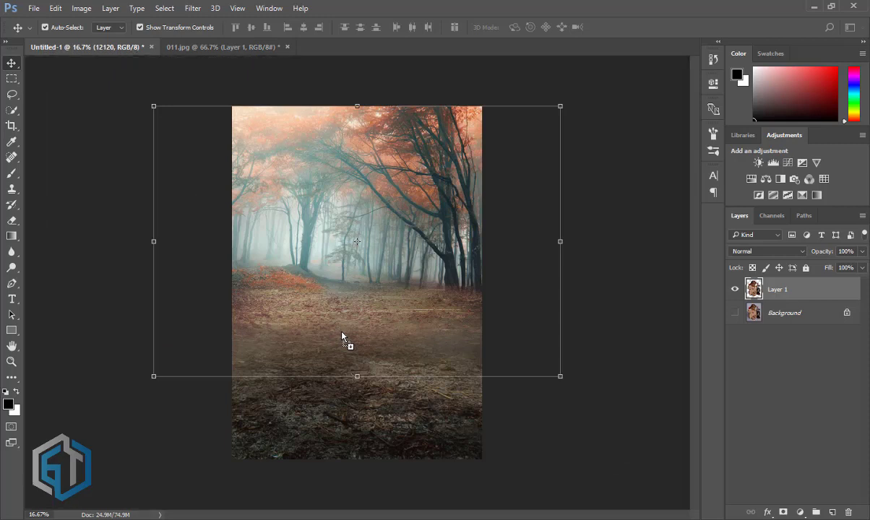
drag(342, 336, 342, 337)
Place deer photo 12121 on the path and scale it to about 74%.
key(alt+Tab)
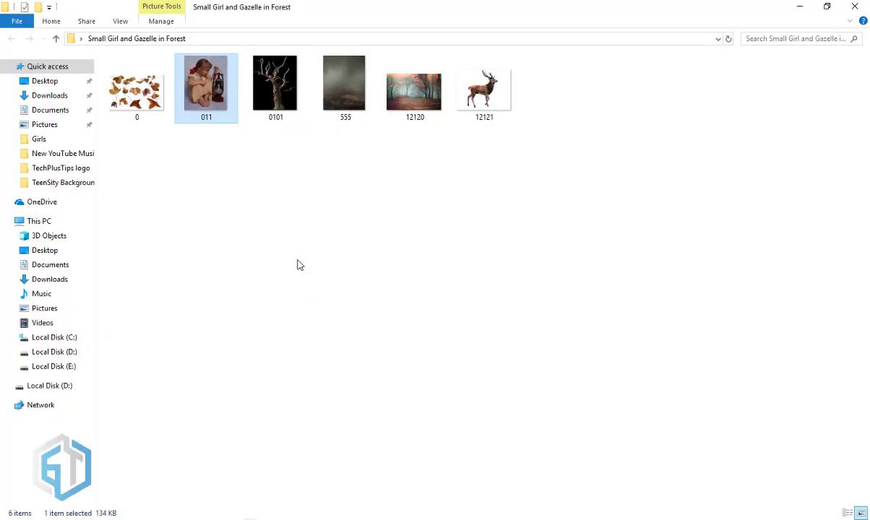
mouse_move(483, 91)
mouse_down()
mouse_move(305, 466)
mouse_move(253, 516)
mouse_move(361, 320)
mouse_up()
drag(355, 287, 352, 337)
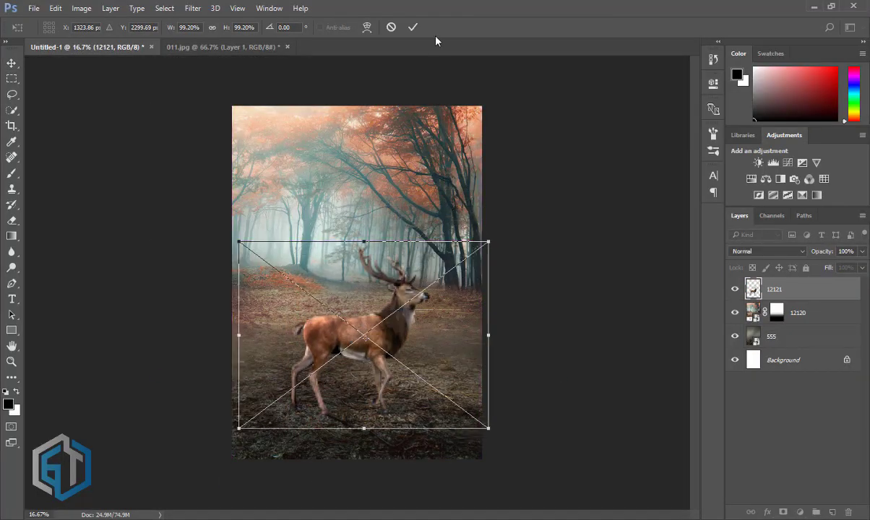
drag(489, 244, 457, 265)
drag(352, 332, 345, 348)
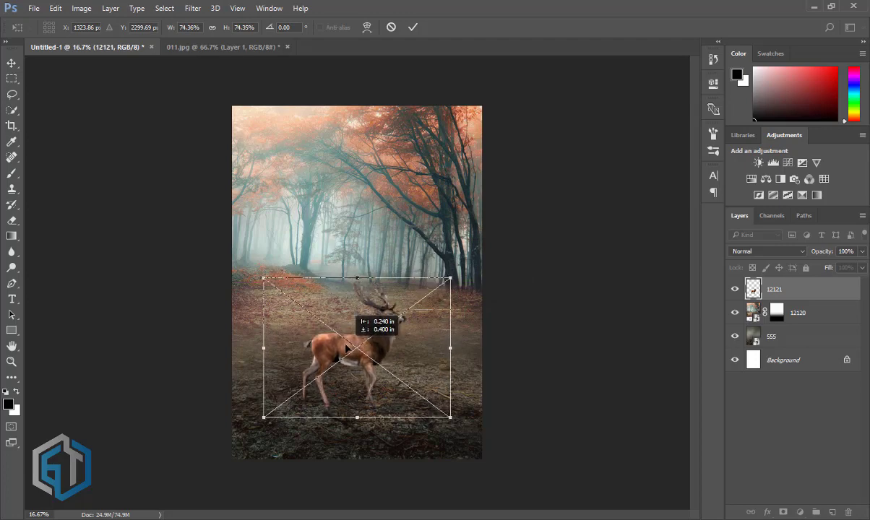
drag(345, 348, 346, 348)
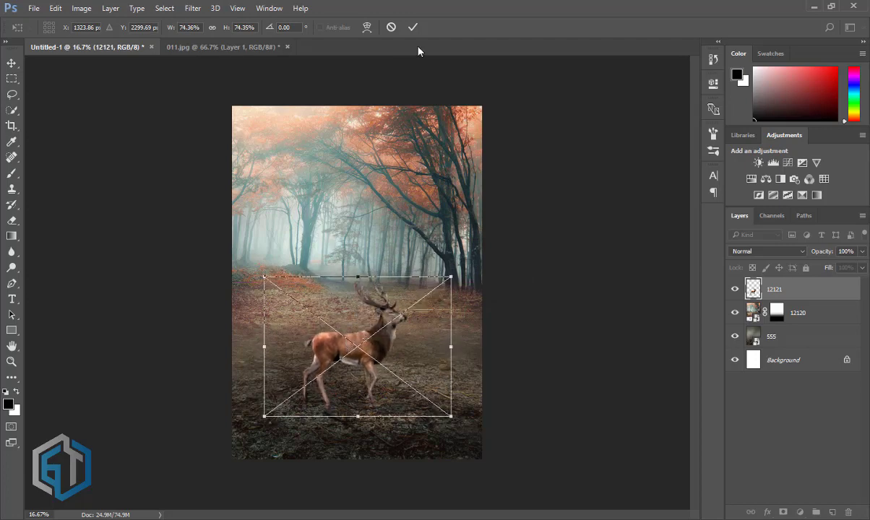
click(413, 27)
Fine-tune the deer's position on the forest path.
scroll(403, 368, up, 1)
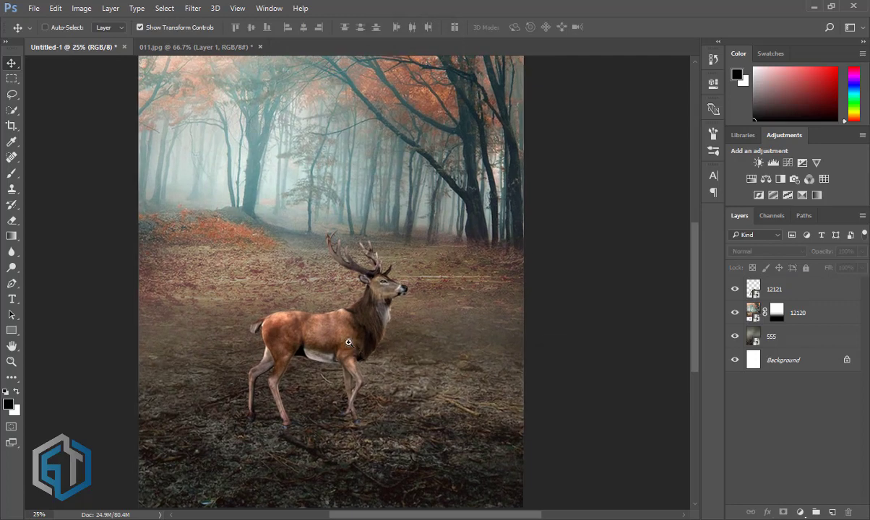
scroll(351, 345, up, 1)
drag(351, 347, 348, 343)
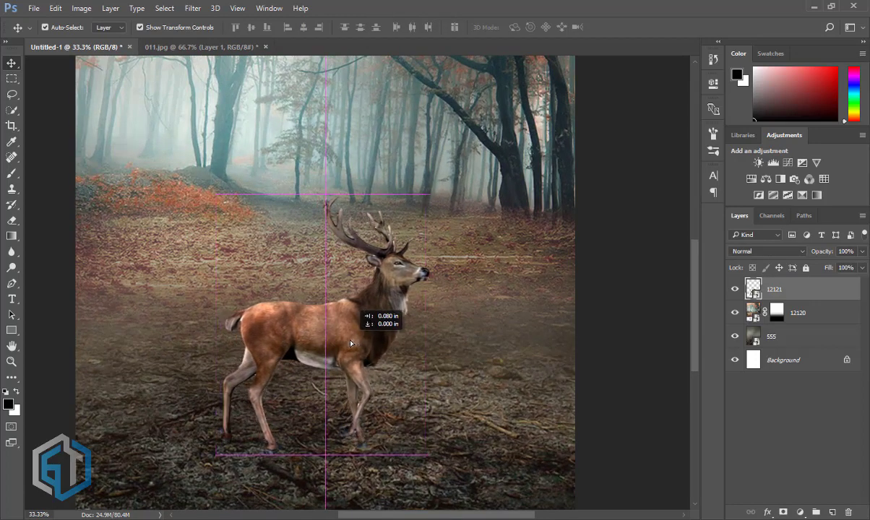
drag(348, 344, 352, 344)
scroll(425, 318, up, 1)
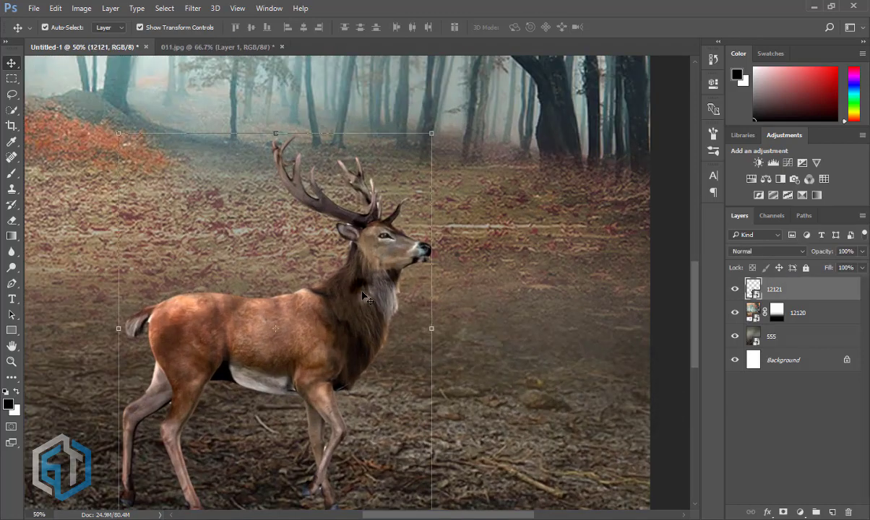
Rasterize deer layer 12121 and erase the blurry halo at its neck and chest.
key(e)
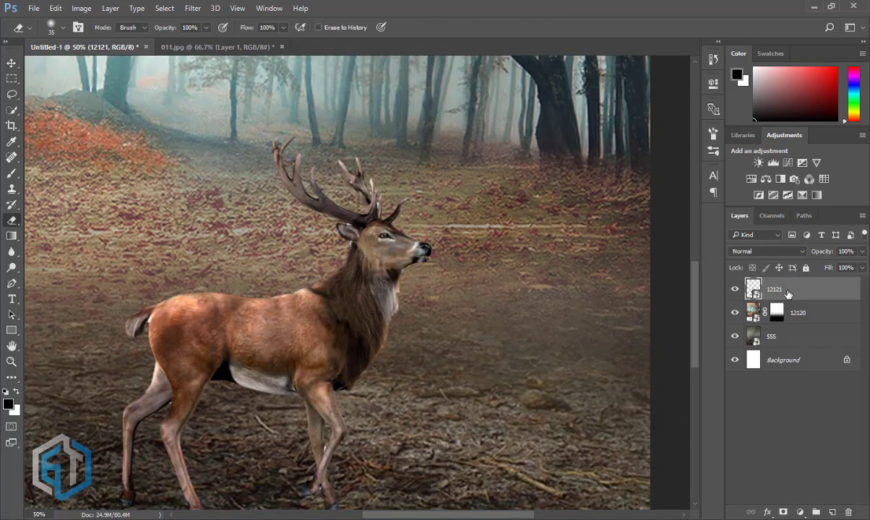
right_click(787, 293)
click(515, 274)
drag(401, 292, 403, 319)
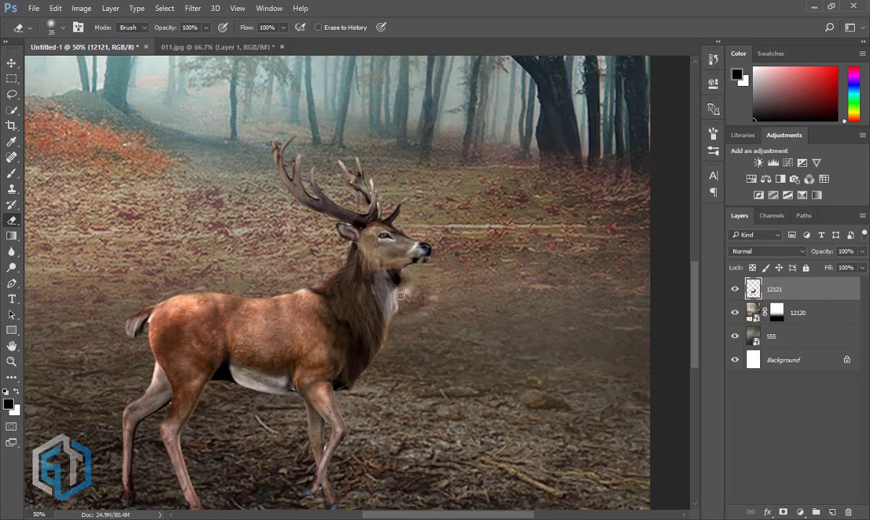
drag(400, 296, 385, 345)
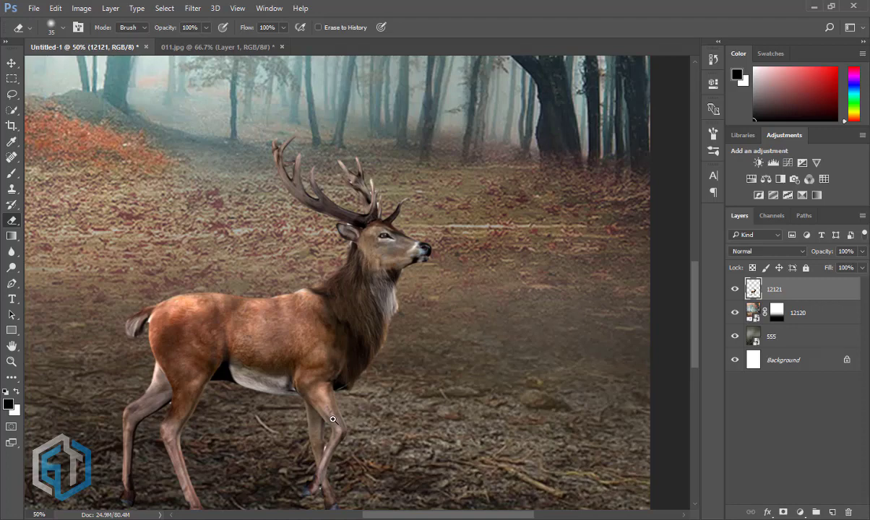
Zoom out to view the whole composite and return to the 011.jpg image.
alt+click(363, 405)
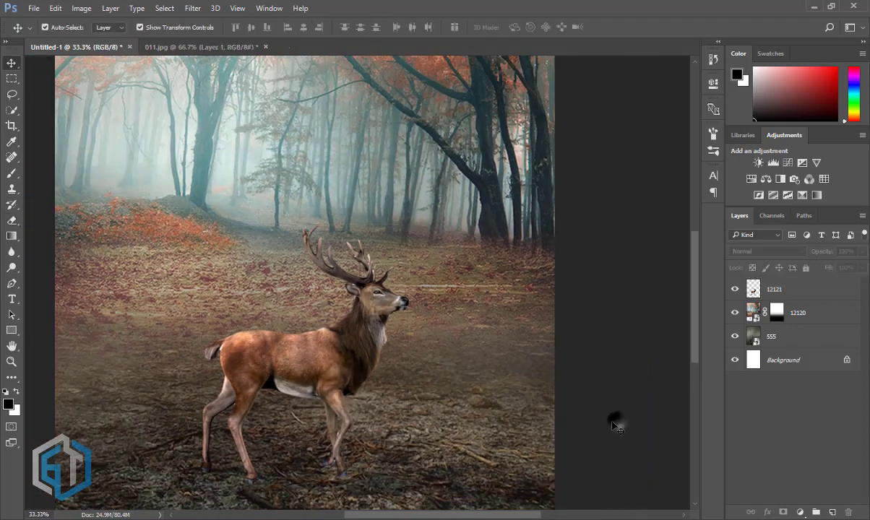
key(ctrl+minus)
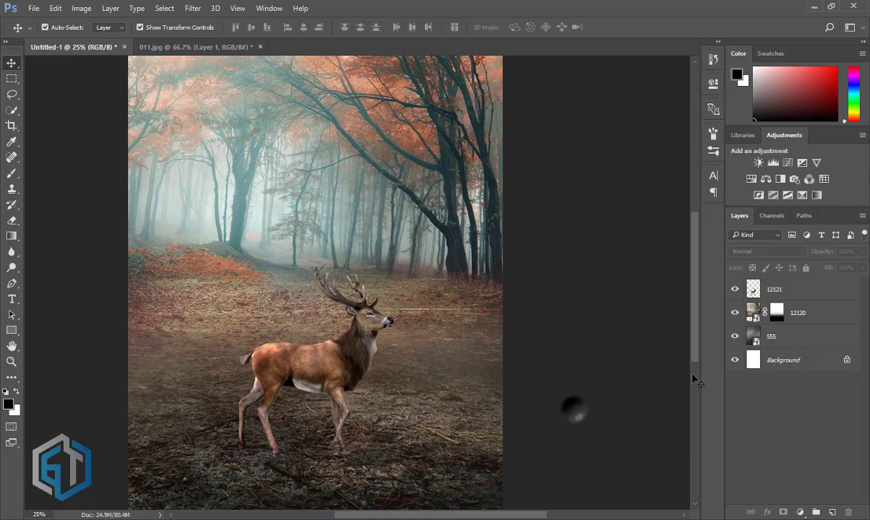
click(775, 288)
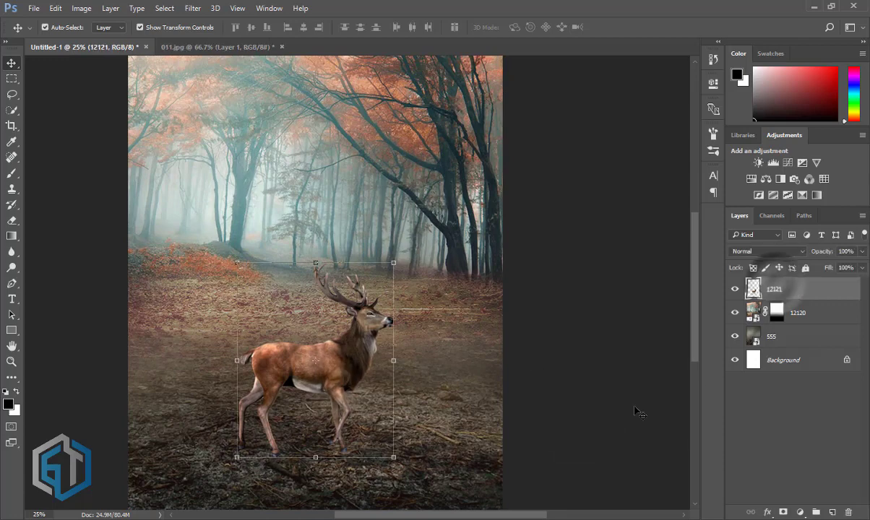
click(206, 46)
click(93, 46)
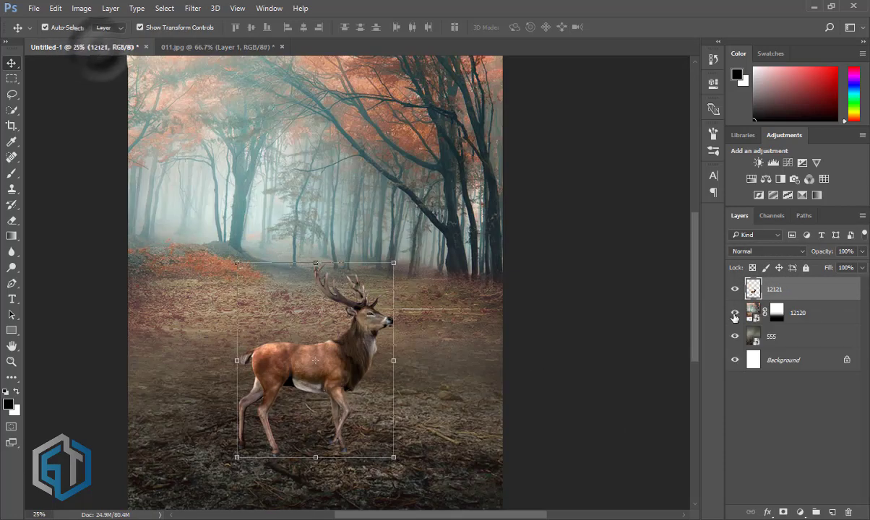
click(216, 46)
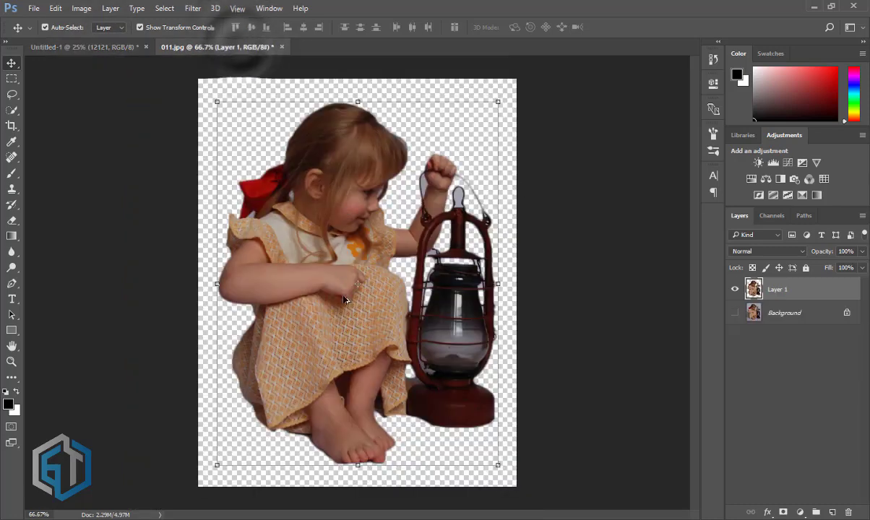
Bring the girl cut-out into the composite, scaled and placed on the deer's back.
mouse_move(338, 314)
mouse_down()
mouse_move(96, 65)
mouse_move(233, 236)
mouse_up()
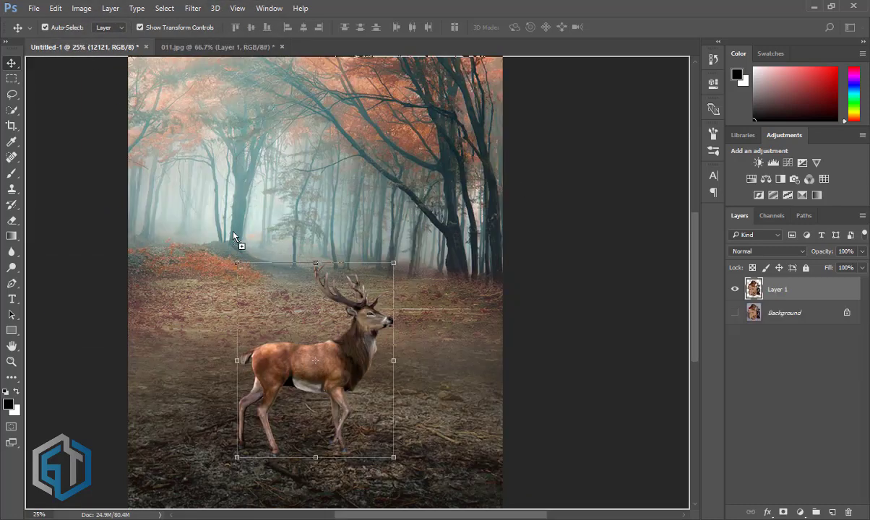
drag(317, 361, 317, 361)
scroll(316, 354, up, 2)
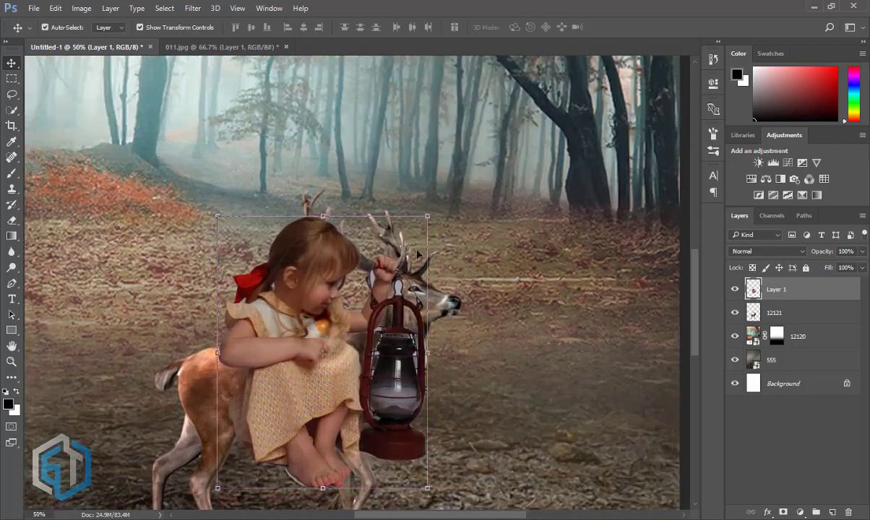
drag(427, 216, 366, 299)
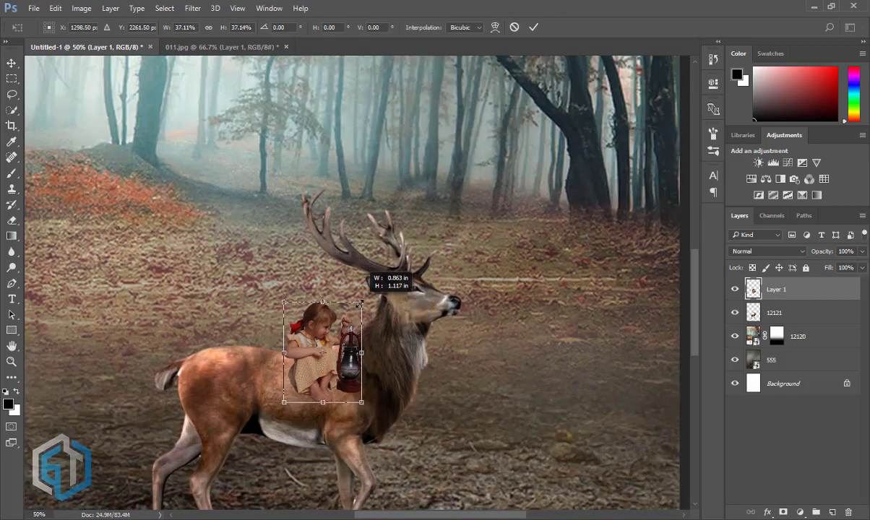
mouse_move(323, 367)
mouse_down()
mouse_move(256, 312)
mouse_move(248, 321)
mouse_up()
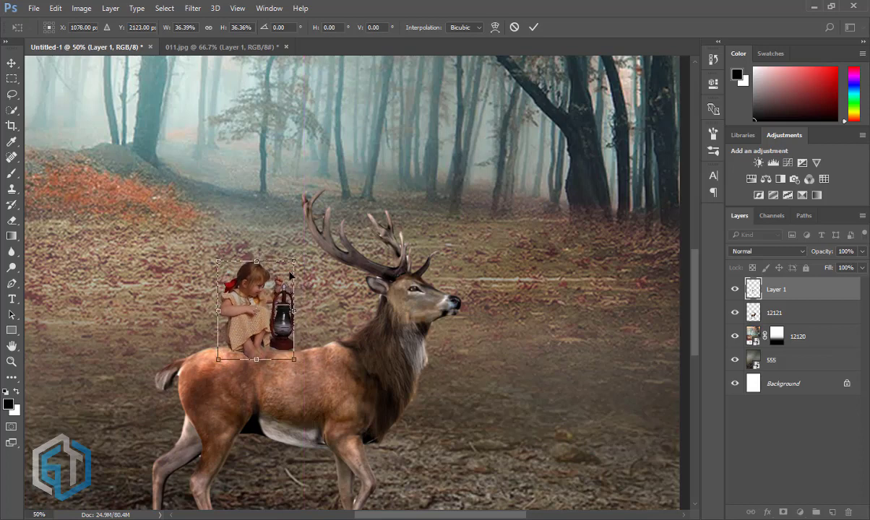
drag(293, 259, 311, 217)
drag(267, 273, 268, 302)
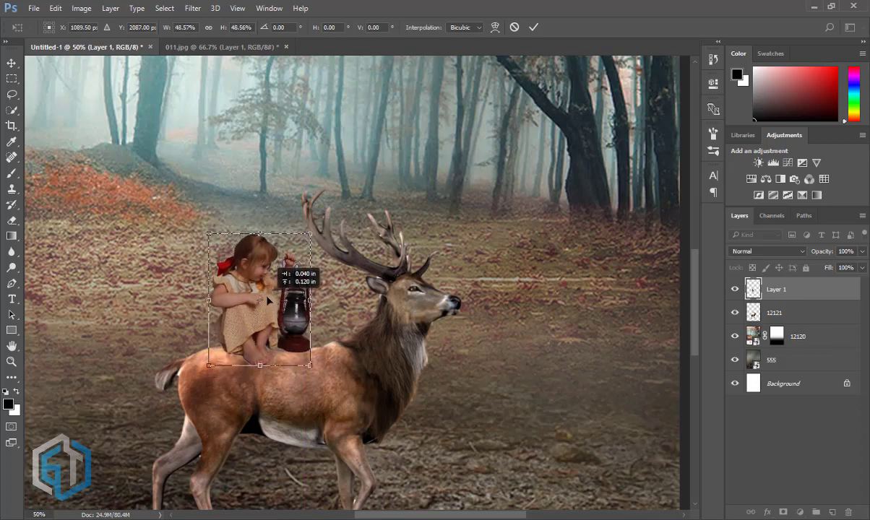
click(532, 28)
Shift the girl slightly right and nudge her up on the deer.
click(269, 336)
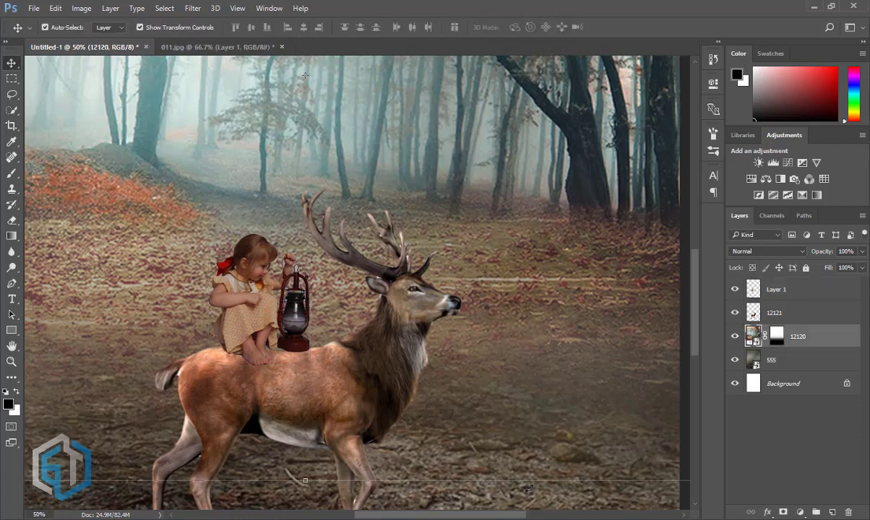
drag(258, 315, 264, 322)
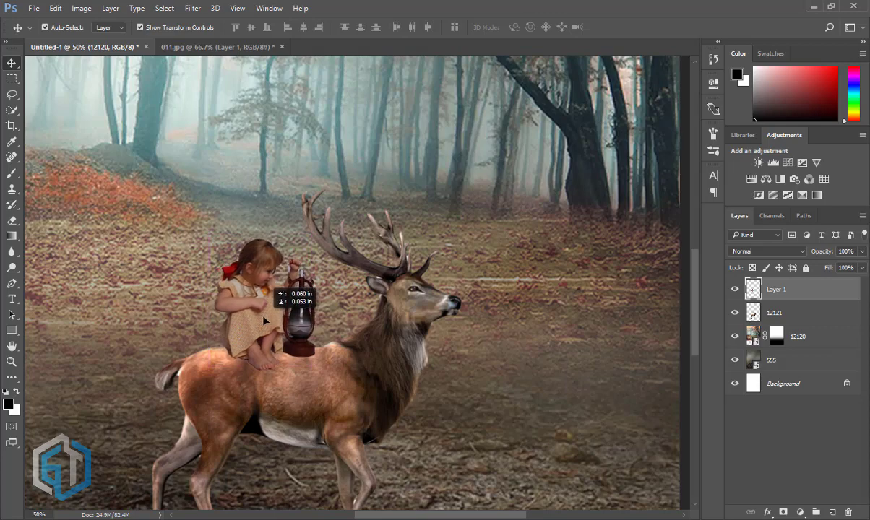
click(560, 381)
scroll(563, 368, down, 2)
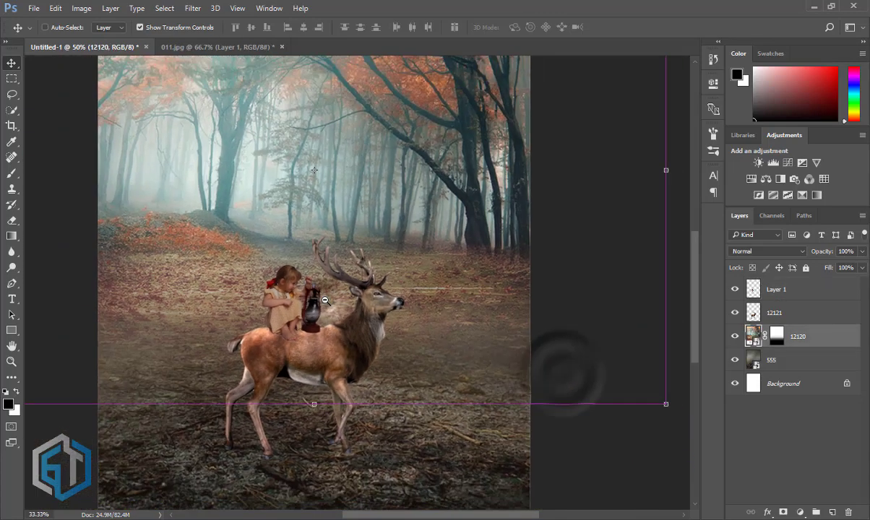
click(581, 457)
scroll(319, 309, up, 1)
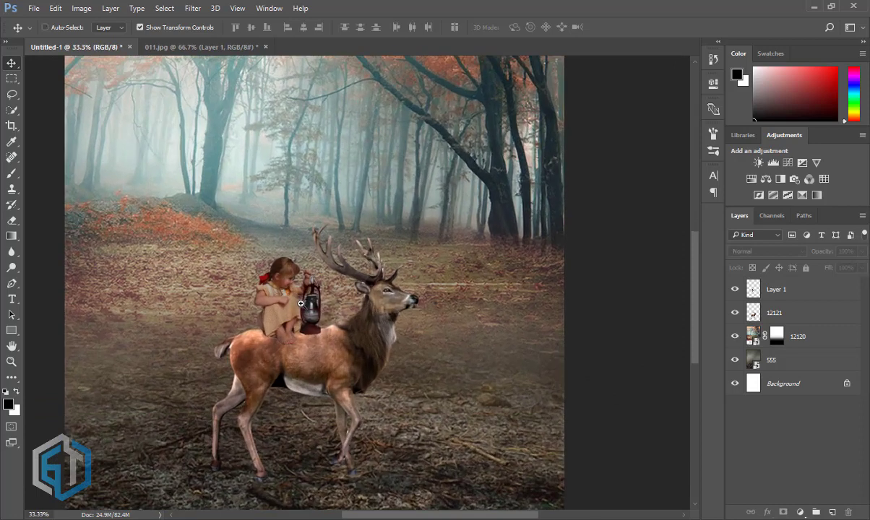
scroll(318, 309, up, 1)
ctrl+click(306, 310)
key(Up)
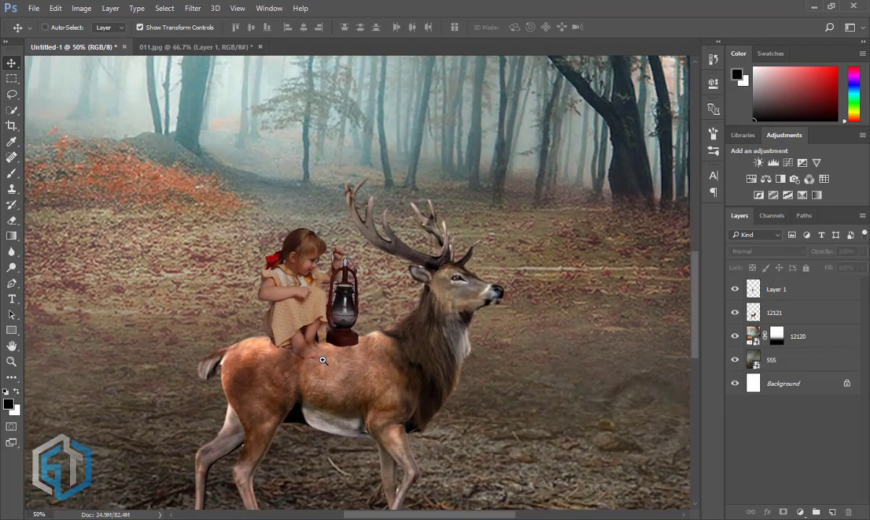
Zoom in on the rider and reselect the girl layer after checking the deer layer.
click(323, 360)
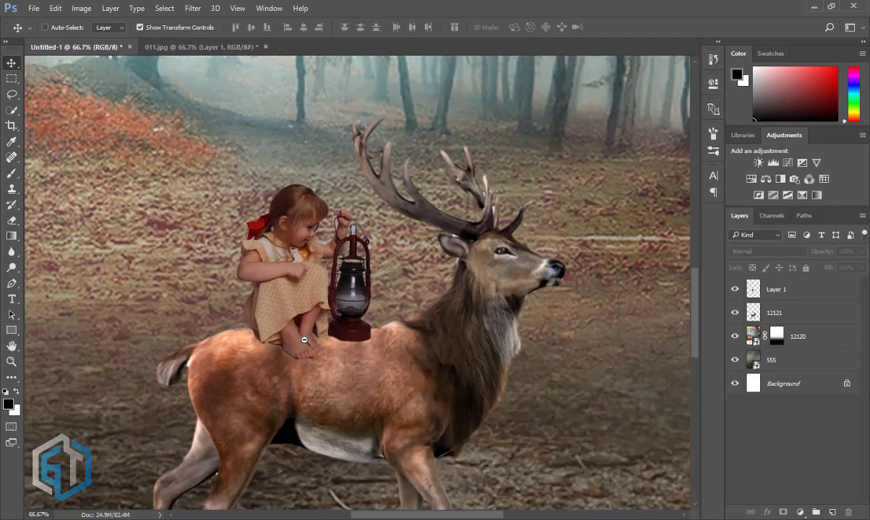
click(304, 340)
click(404, 346)
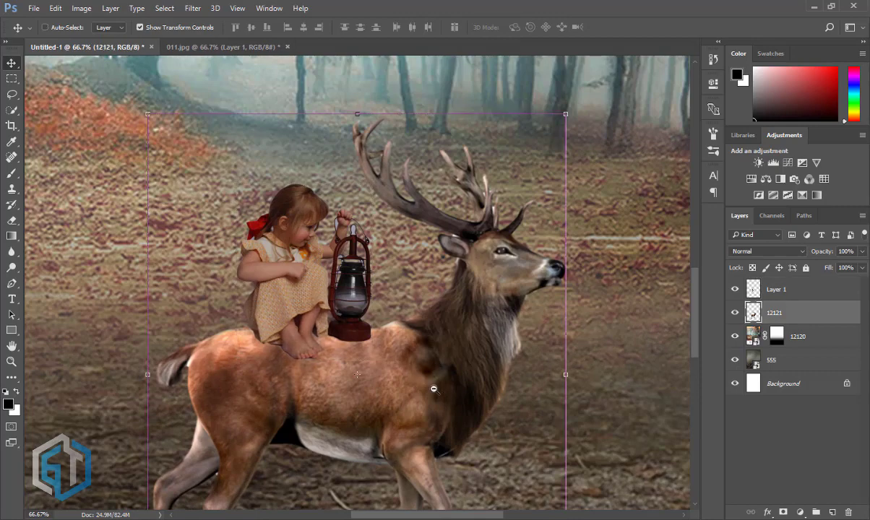
ctrl+alt+click(421, 377)
ctrl+alt+click(421, 376)
ctrl+click(339, 317)
click(46, 27)
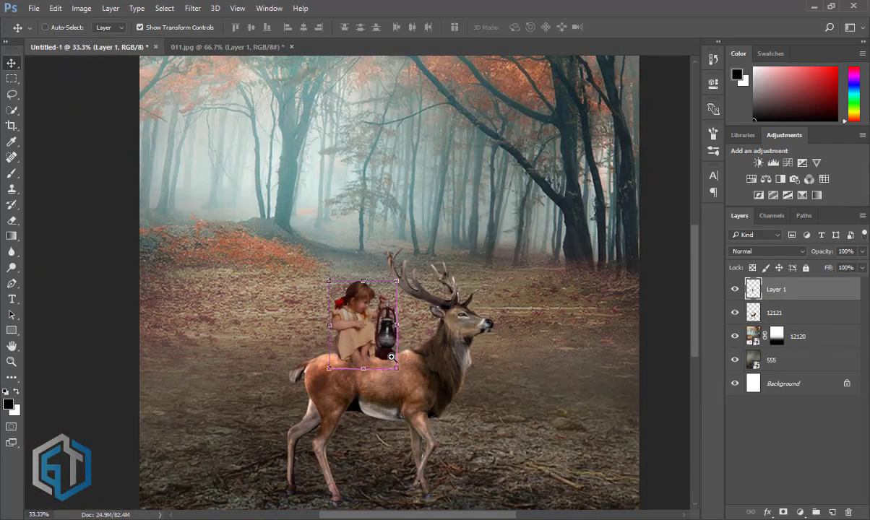
On a new Layer 2 below the girl, brush soft Overlay shadows under her feet and the lantern base.
ctrl+click(833, 512)
key(b)
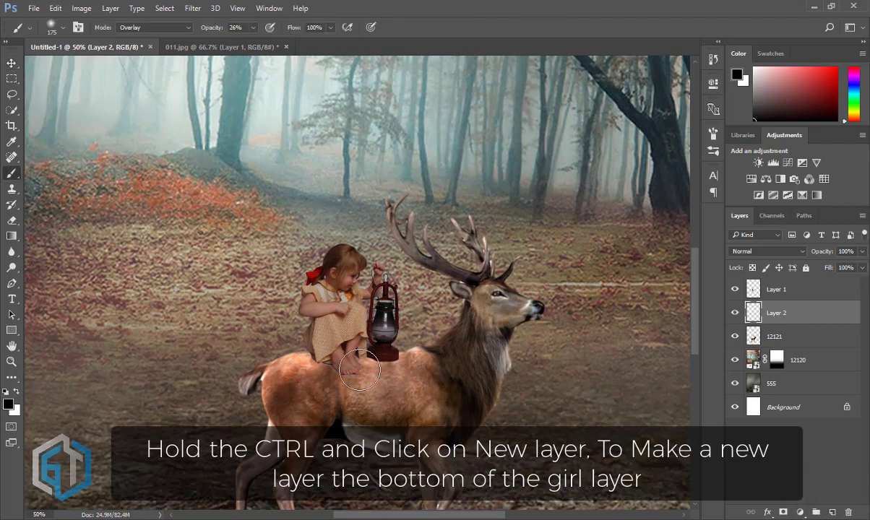
ctrl+click(344, 367)
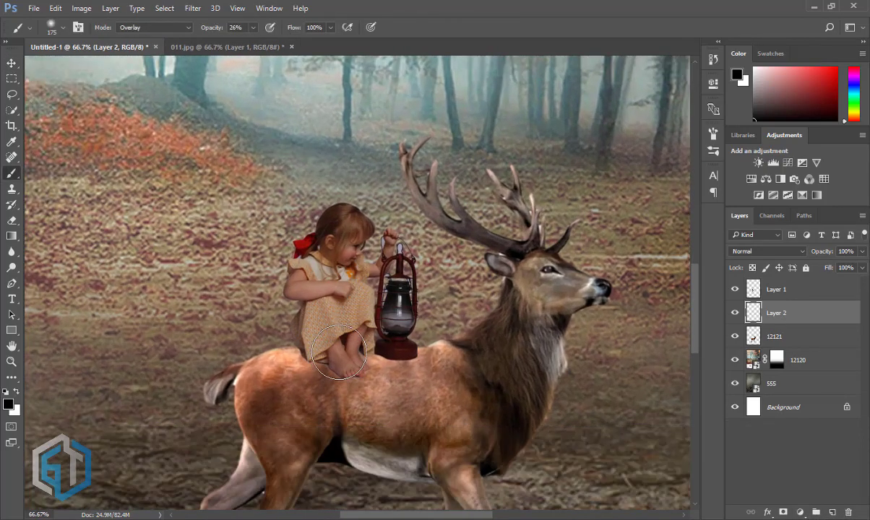
mouse_move(339, 354)
mouse_down()
mouse_move(331, 342)
mouse_move(342, 356)
mouse_move(333, 369)
mouse_move(326, 355)
mouse_move(398, 381)
mouse_move(333, 364)
mouse_up()
key(ctrl+z)
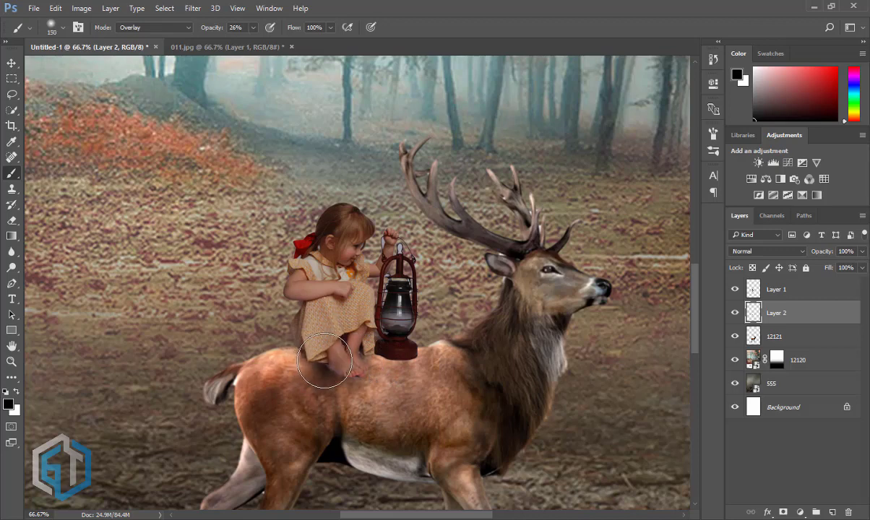
mouse_move(313, 353)
mouse_down()
mouse_move(404, 355)
mouse_move(398, 362)
mouse_up()
key(ctrl+alt+z)
key(ctrl+alt+z)
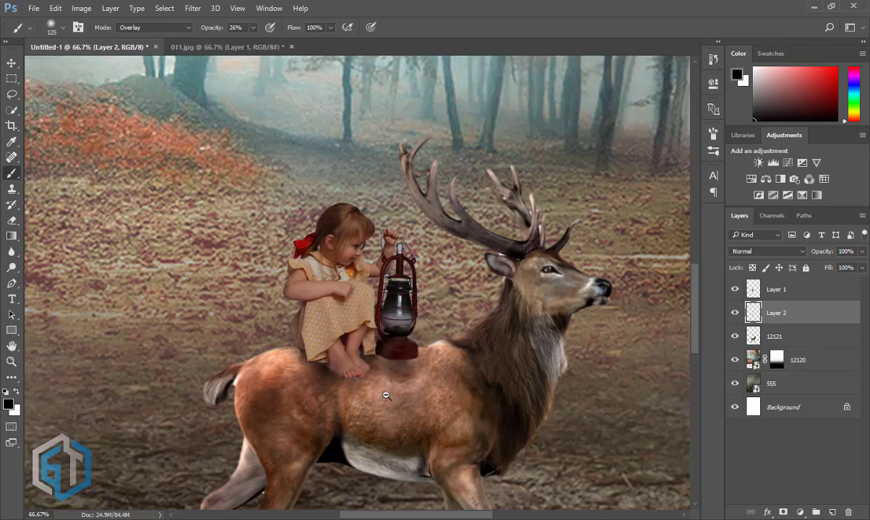
key(ctrl+alt+z)
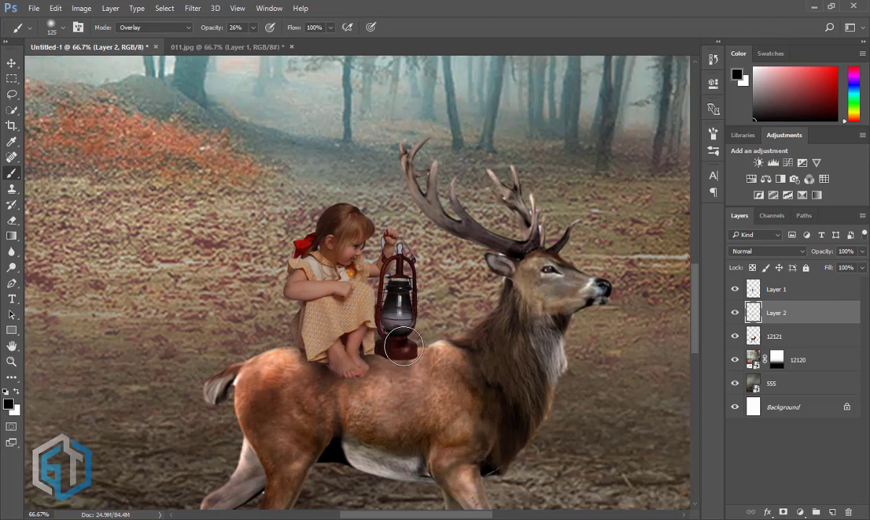
key(ctrl+alt+z)
key(ctrl+alt+z)
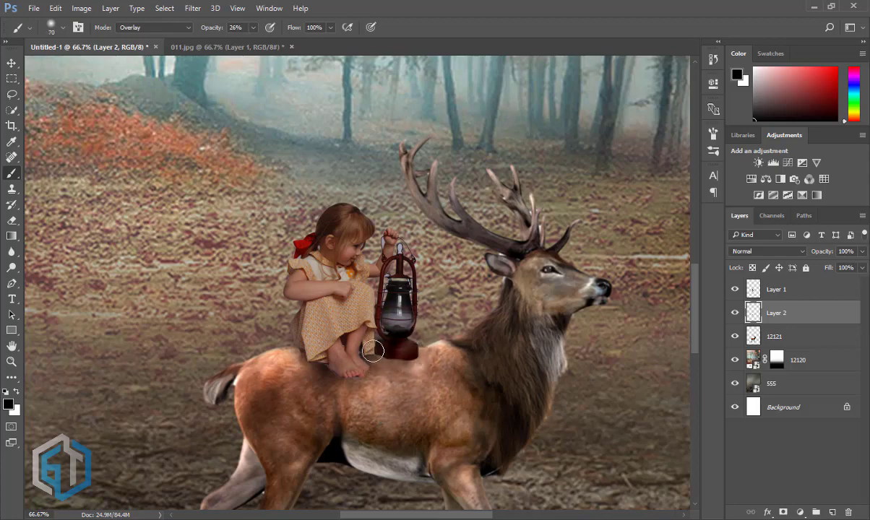
key(ctrl+alt+z)
key(ctrl+minus)
key(ctrl+minus)
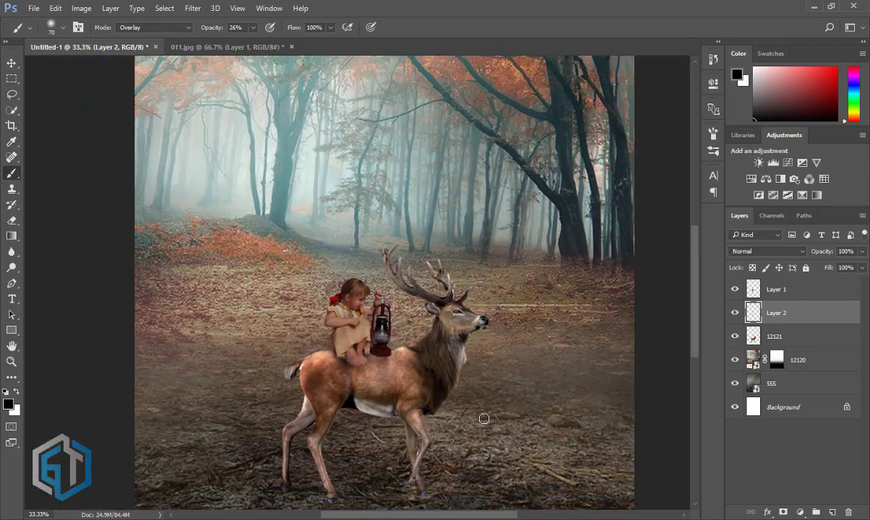
key(v)
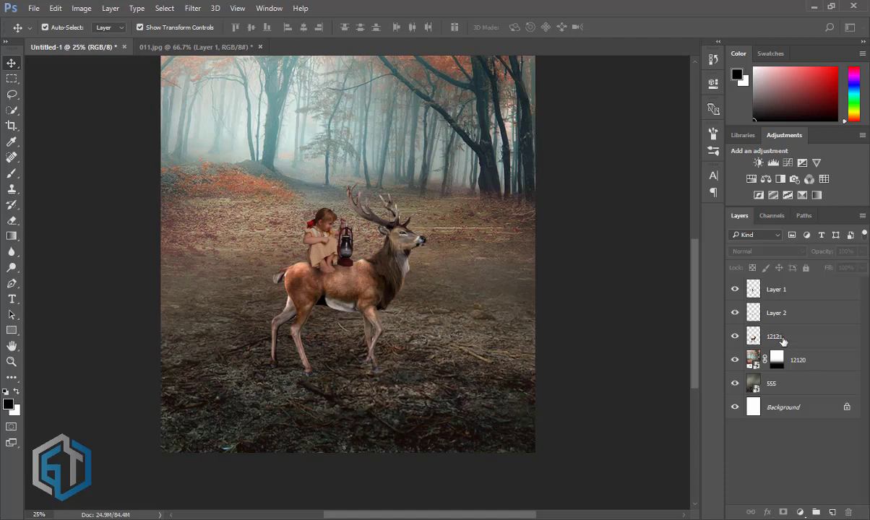
Add Layer 3 below the 12121 deer layer and brush darkness over the surrounding ground.
click(782, 341)
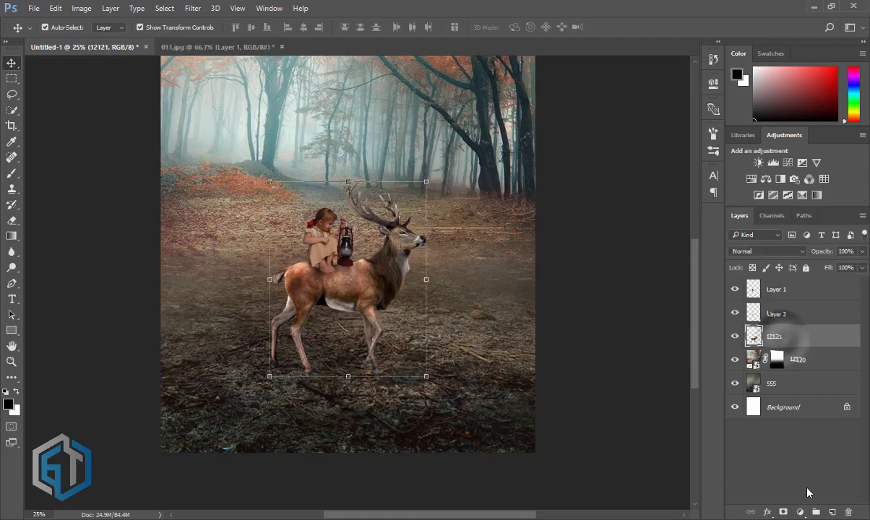
ctrl+click(833, 512)
key(b)
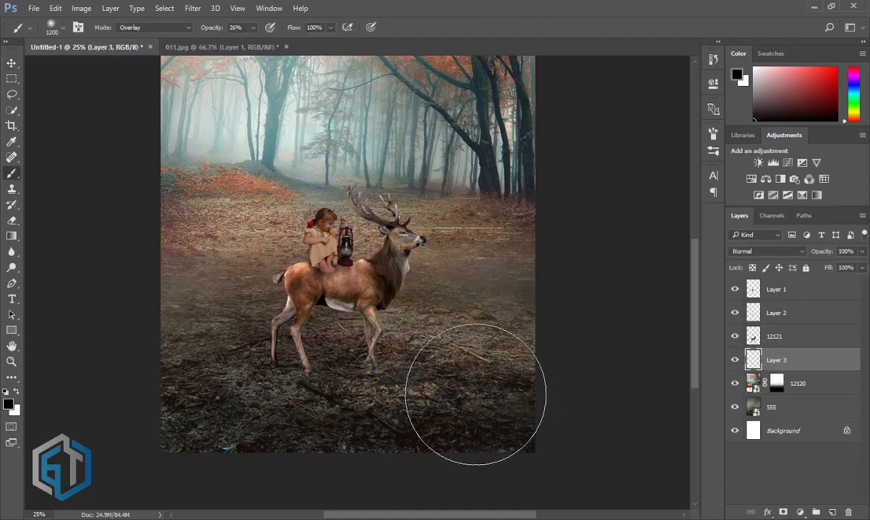
key(bracketright)
key(bracketright)
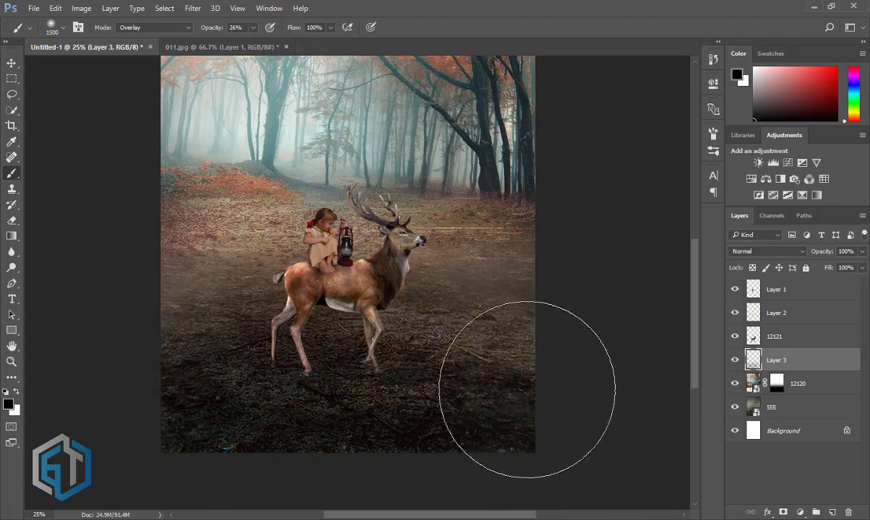
key(v)
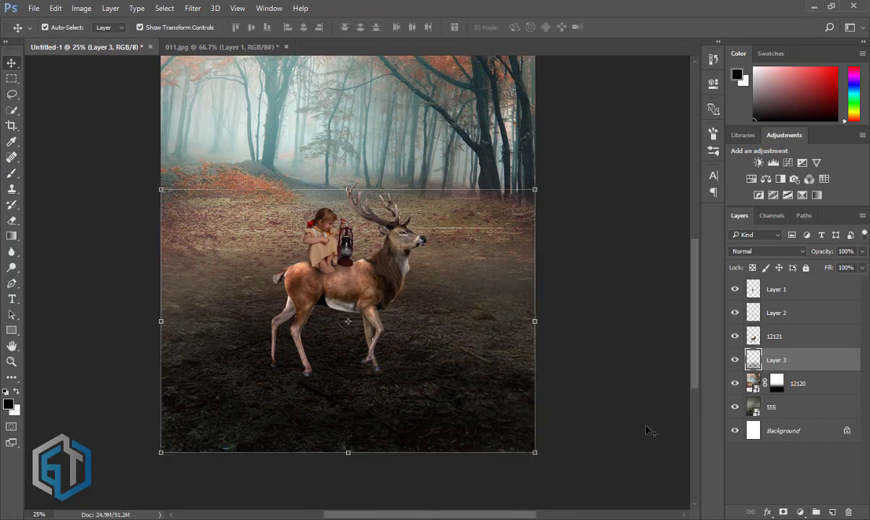
Set Layer 3 to Soft Light blending at 90% opacity and compare it on and off.
click(765, 252)
click(752, 371)
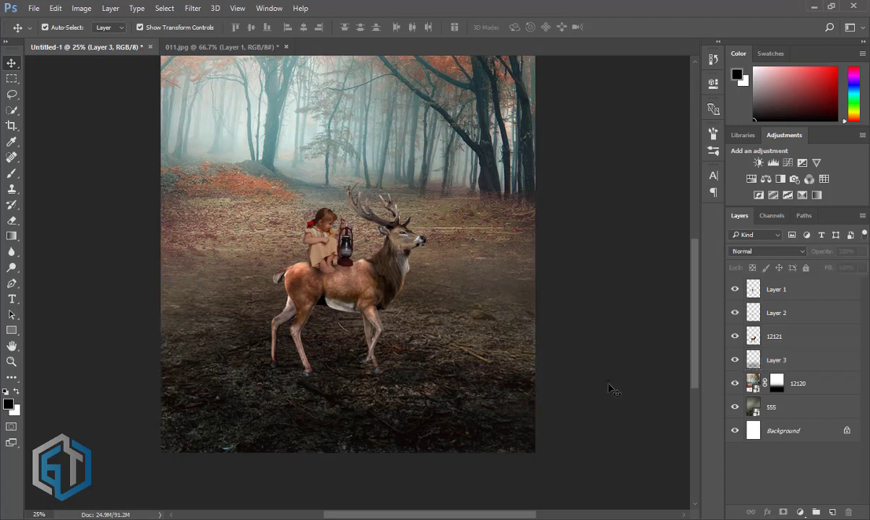
click(734, 360)
click(734, 360)
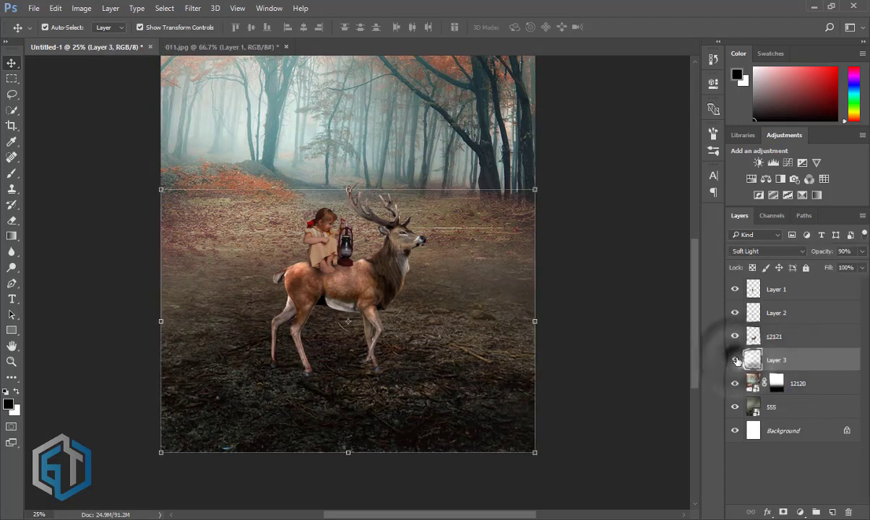
key(ctrl+minus)
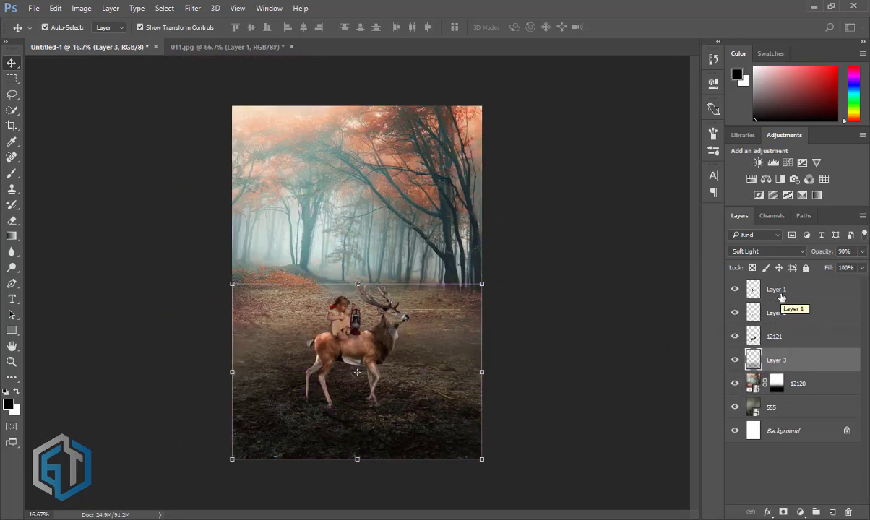
Add Layer 4 above forest 12120 and paint black over the upper forest.
click(781, 296)
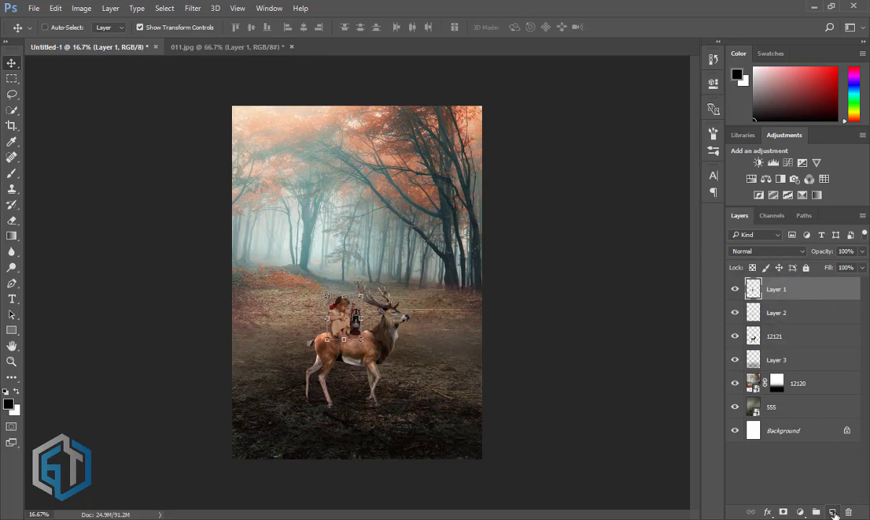
click(794, 381)
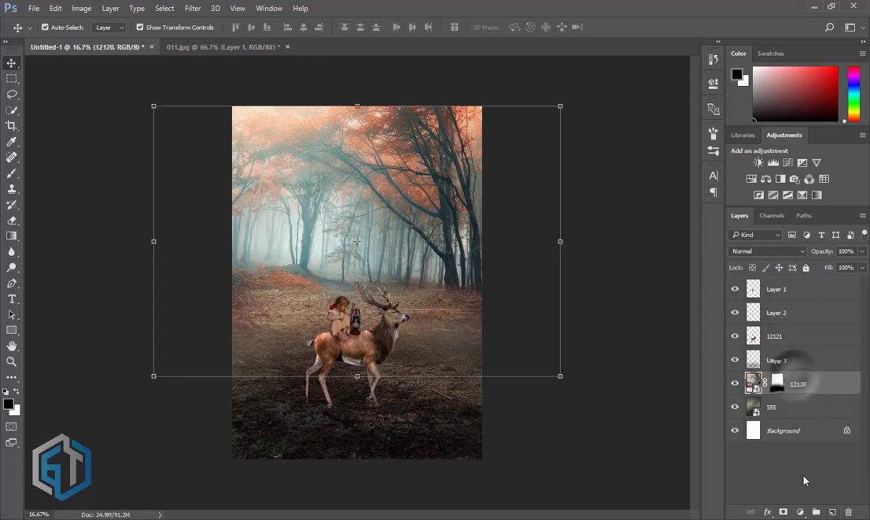
click(831, 512)
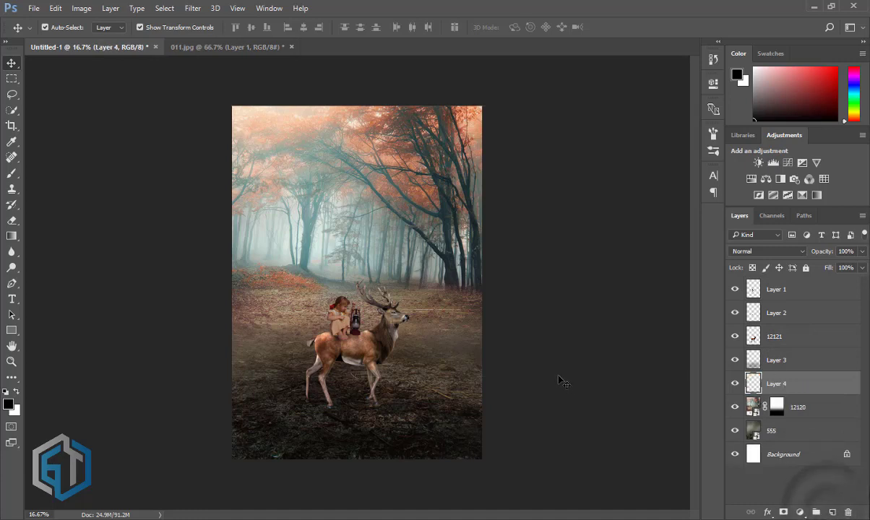
key(b)
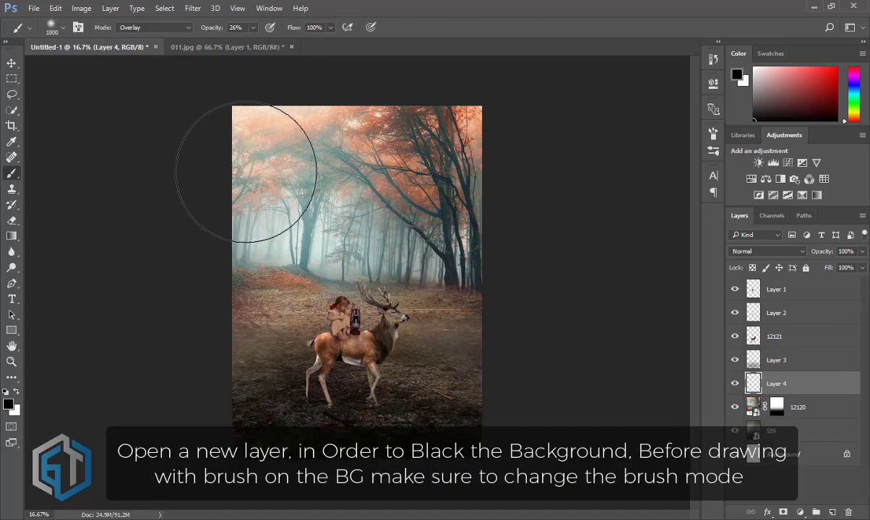
drag(246, 172, 197, 197)
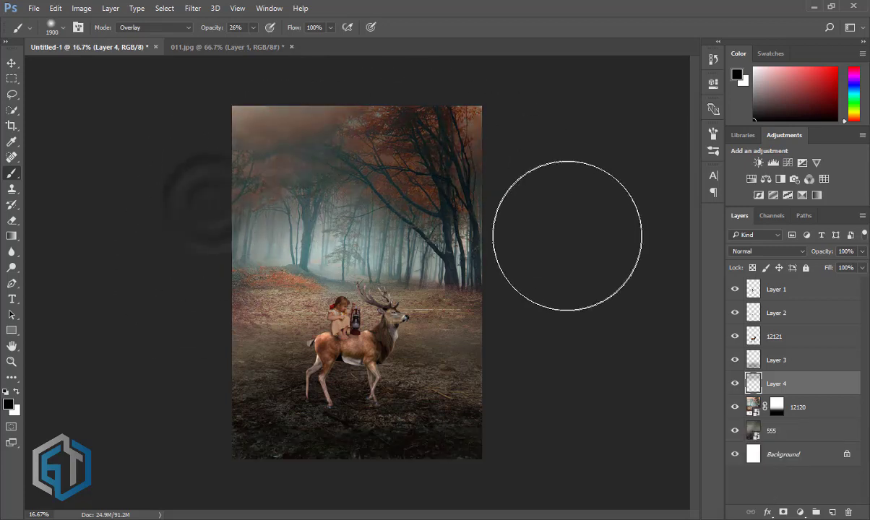
mouse_move(559, 223)
mouse_down()
mouse_move(229, 165)
mouse_move(508, 190)
mouse_up()
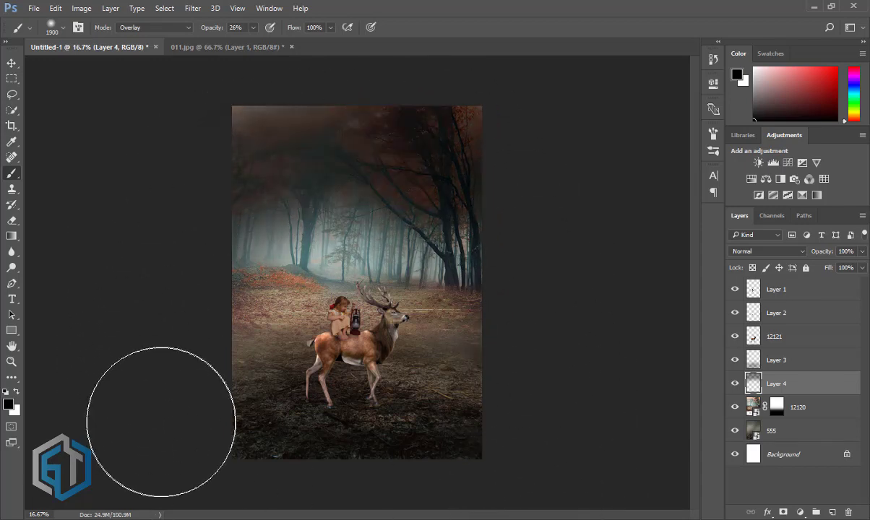
Darken the top edge and the foggy left area, undoing the last stroke.
scroll(311, 152, up, 1)
scroll(316, 291, up, 2)
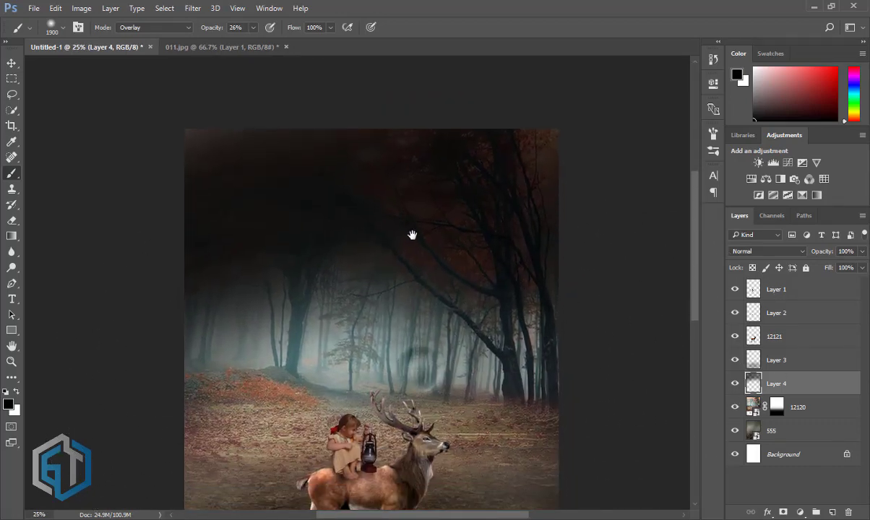
drag(419, 371, 414, 270)
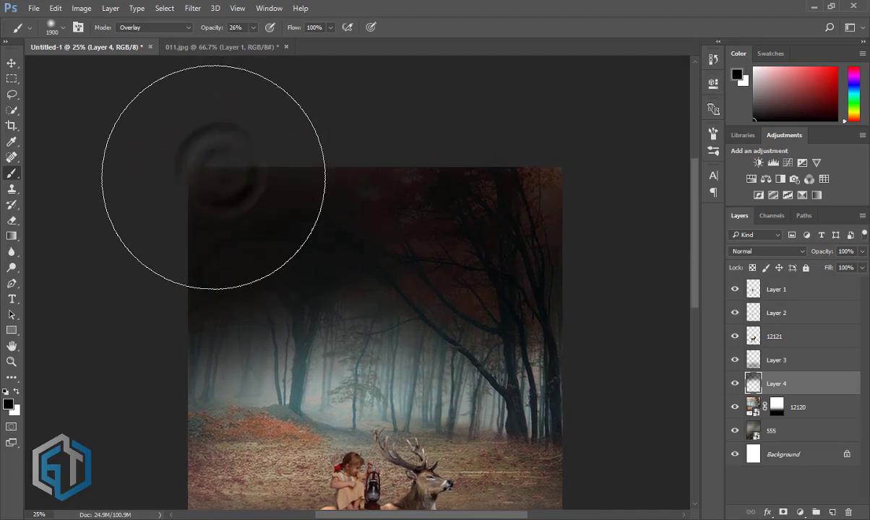
click(243, 328)
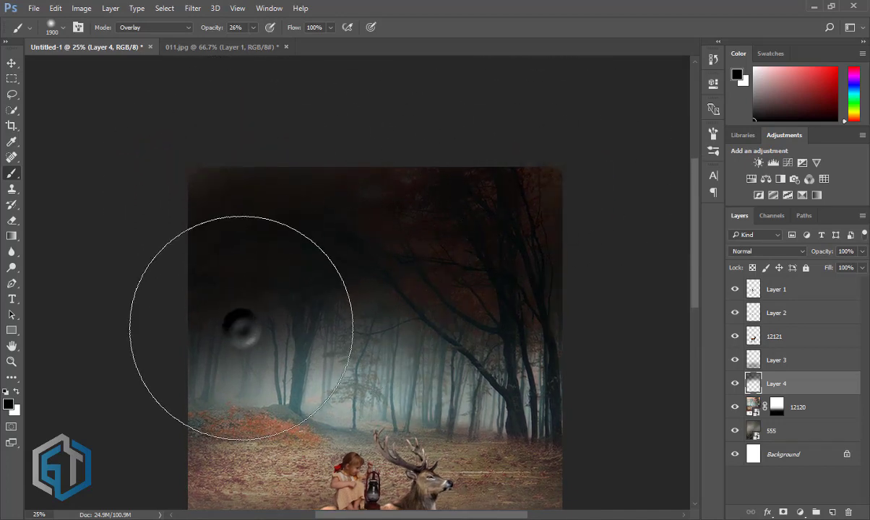
key(ctrl+z)
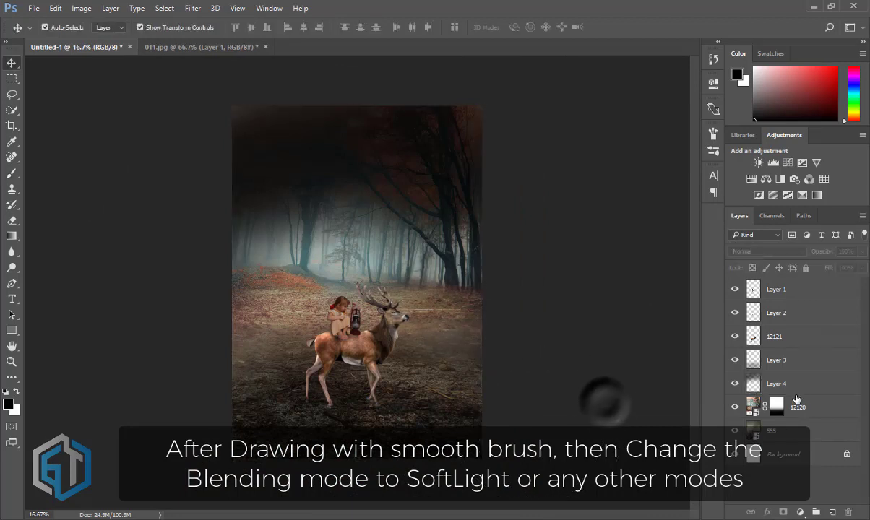
Duplicate the darkening layer, try Darken and Lighten on Layer 4 copy 2, then delete it.
key(ctrl+j)
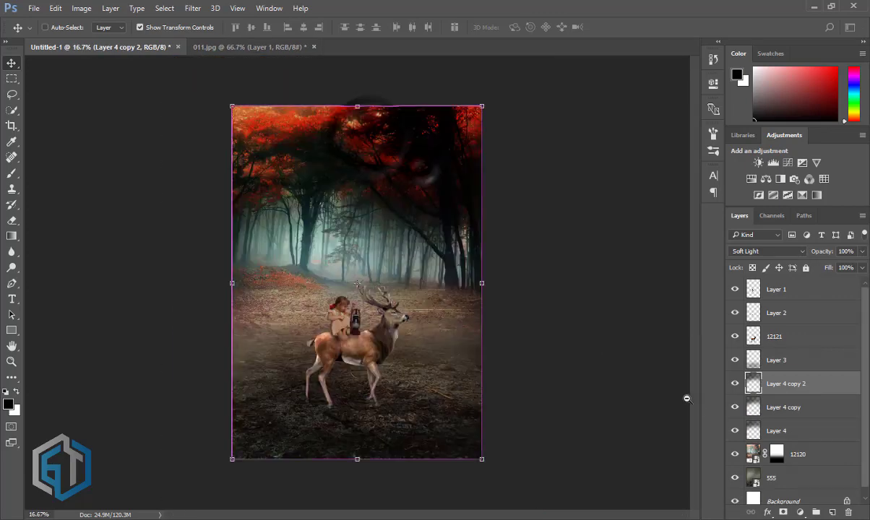
click(766, 251)
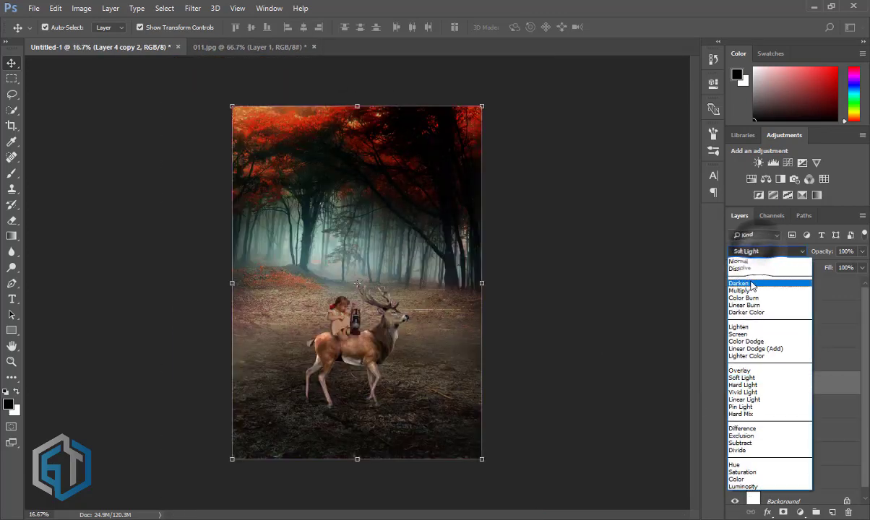
click(750, 260)
click(765, 250)
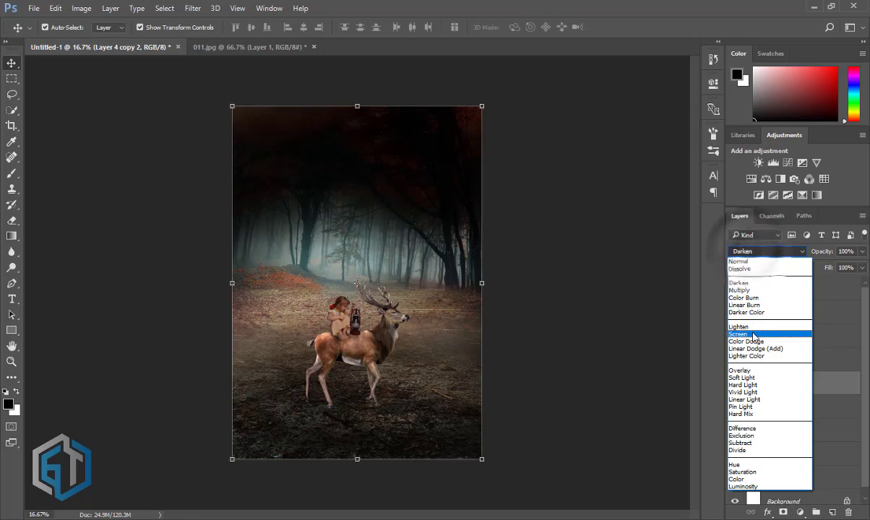
click(751, 311)
key(Down)
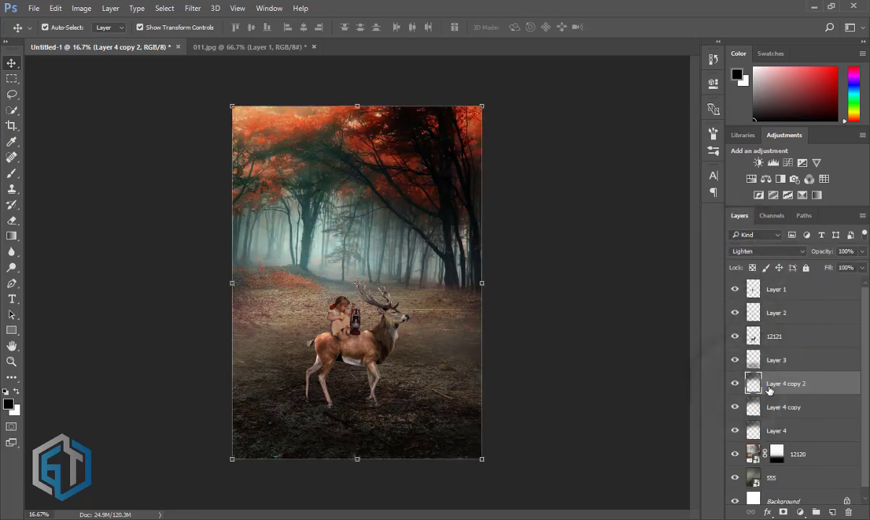
key(Delete)
Delete Layer 3 and toggle Layer 4 copy's visibility to compare.
click(776, 359)
key(Delete)
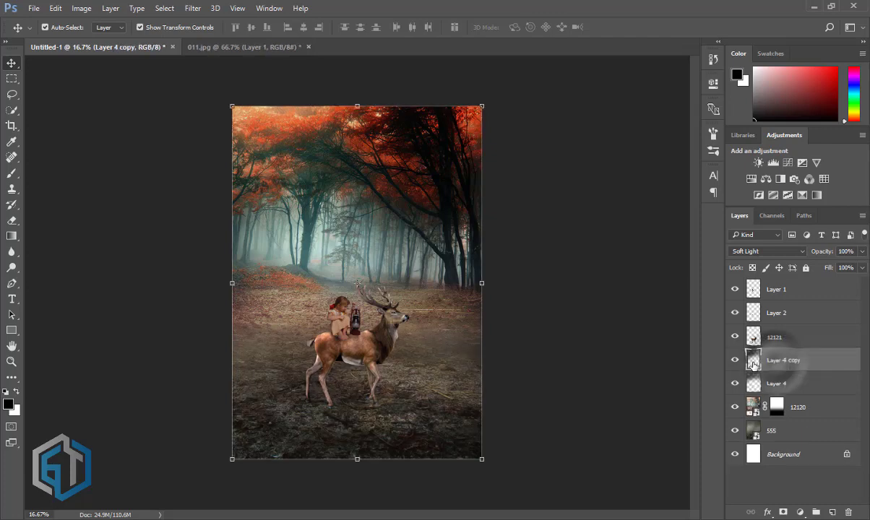
click(614, 343)
click(793, 362)
click(734, 359)
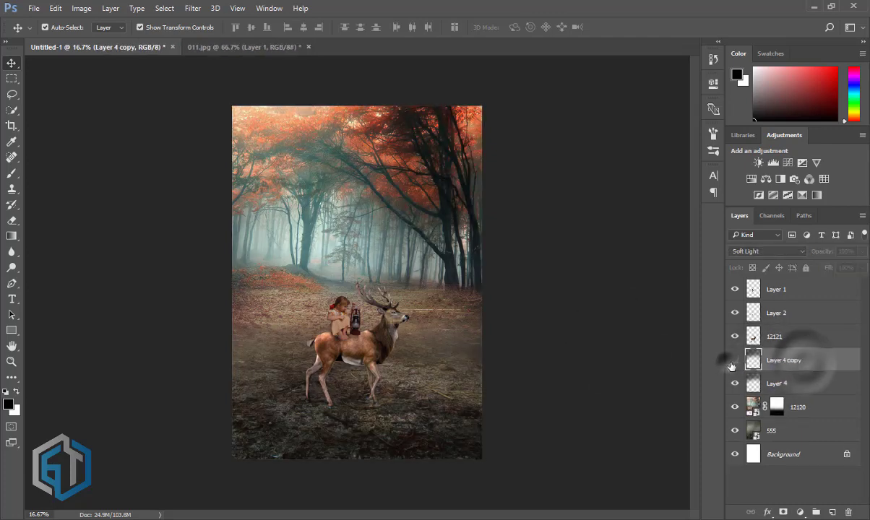
click(735, 360)
Stamp the visible layers up to Layer 4 copy into a new merged Layer 5.
click(615, 359)
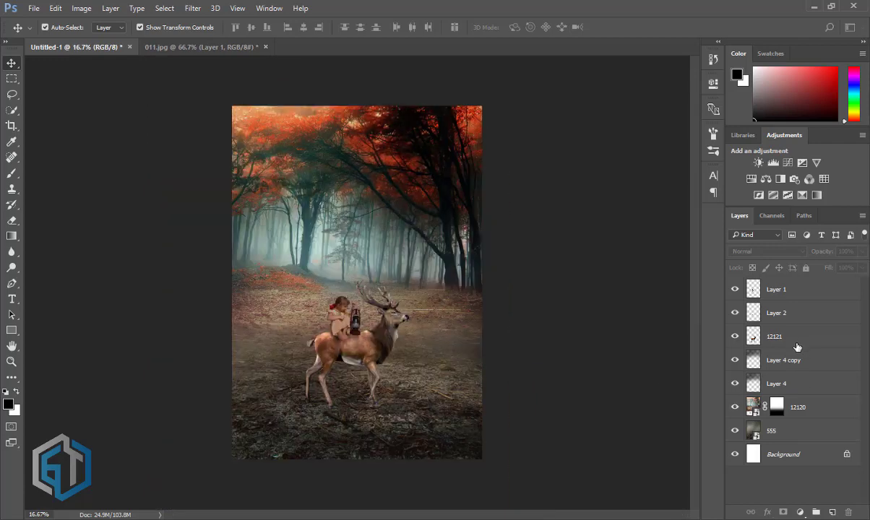
click(798, 386)
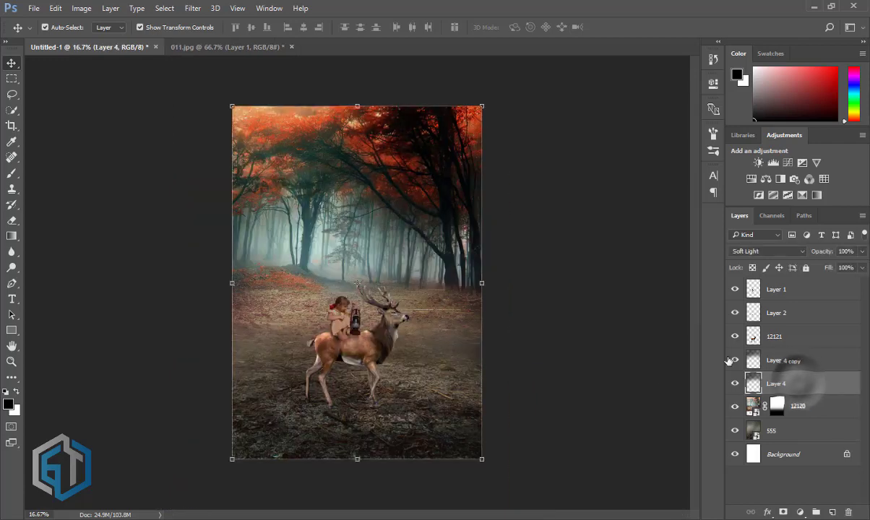
click(785, 362)
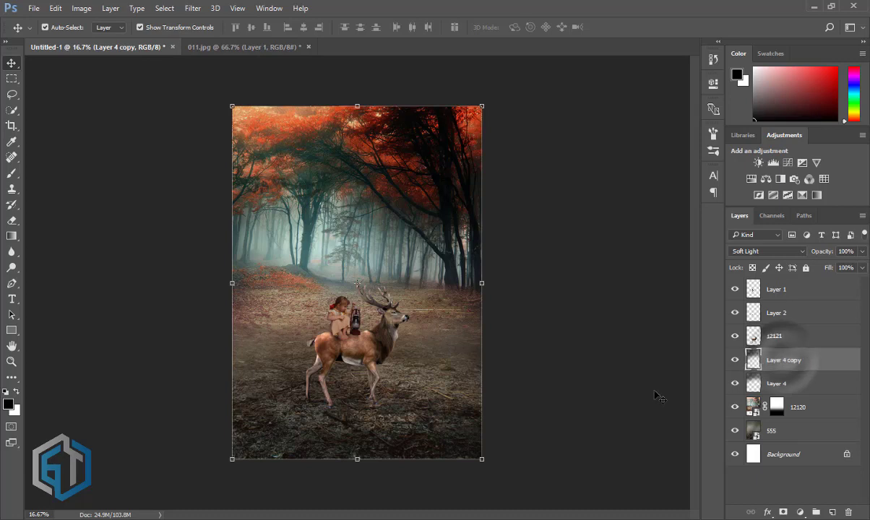
key(ctrl+alt+shift+e)
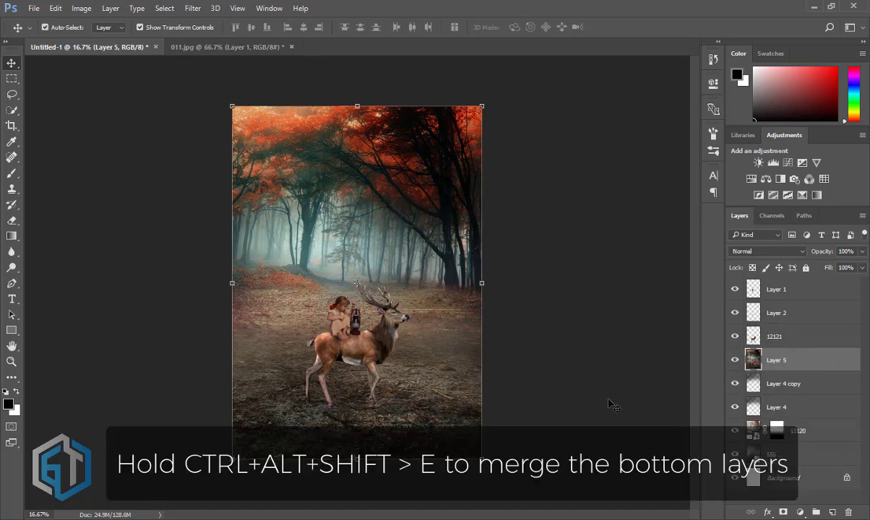
Add a Levels 1 adjustment with input black 34, midtones 0.90 and output white 156.
click(799, 512)
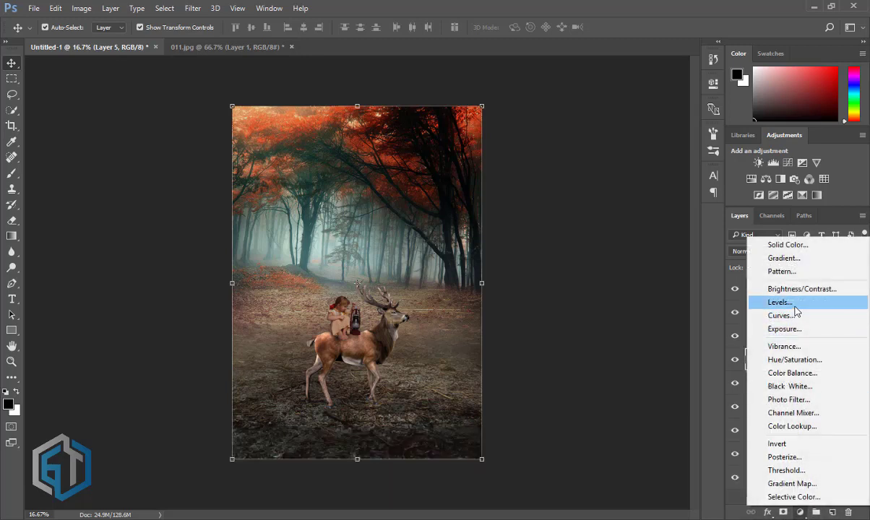
click(795, 307)
mouse_move(551, 236)
mouse_down()
mouse_move(569, 244)
mouse_move(549, 239)
mouse_up()
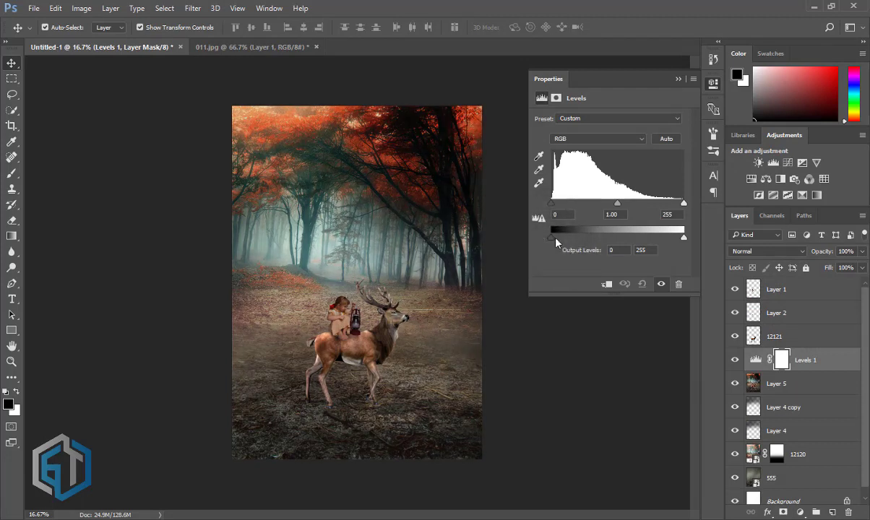
mouse_move(686, 242)
mouse_down()
mouse_move(614, 240)
mouse_move(658, 237)
mouse_move(632, 237)
mouse_up()
mouse_move(616, 203)
mouse_down()
mouse_move(600, 205)
mouse_move(621, 203)
mouse_up()
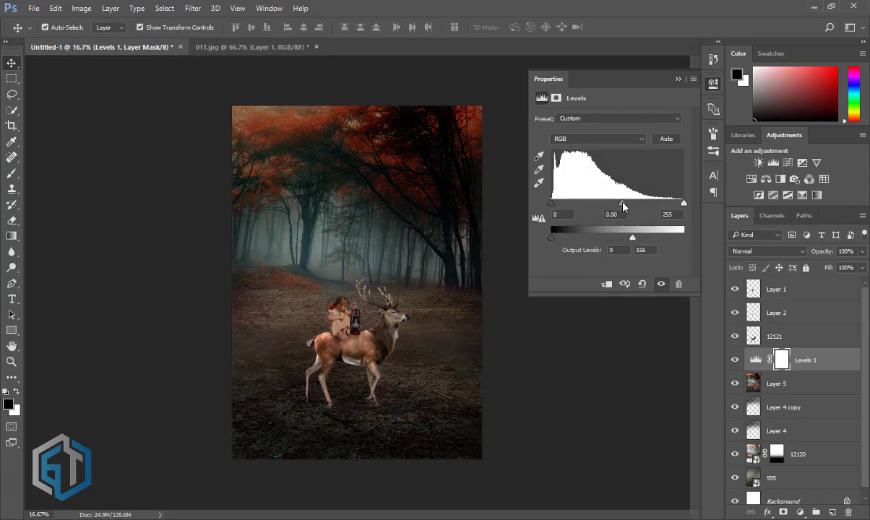
drag(557, 205, 569, 204)
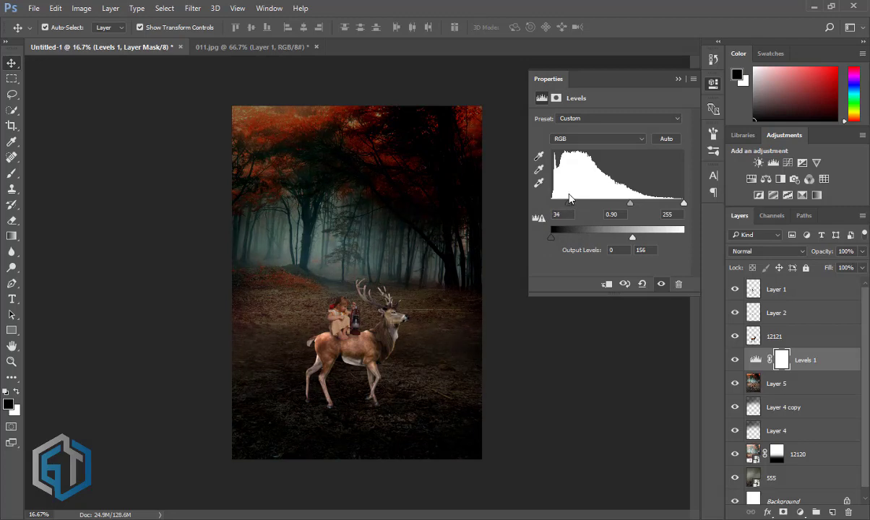
click(678, 80)
click(599, 365)
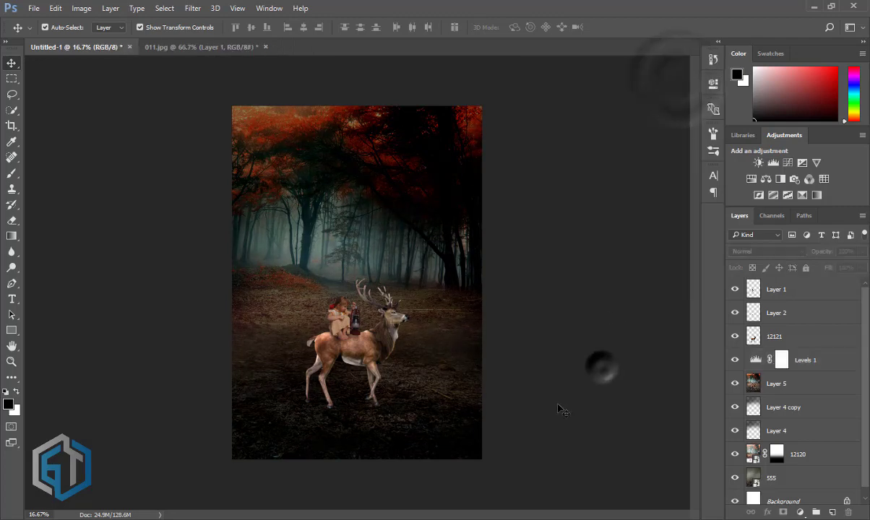
Create Layer 6 above Layer 1 with a smaller brush and an orange foreground colour.
scroll(325, 339, up, 2)
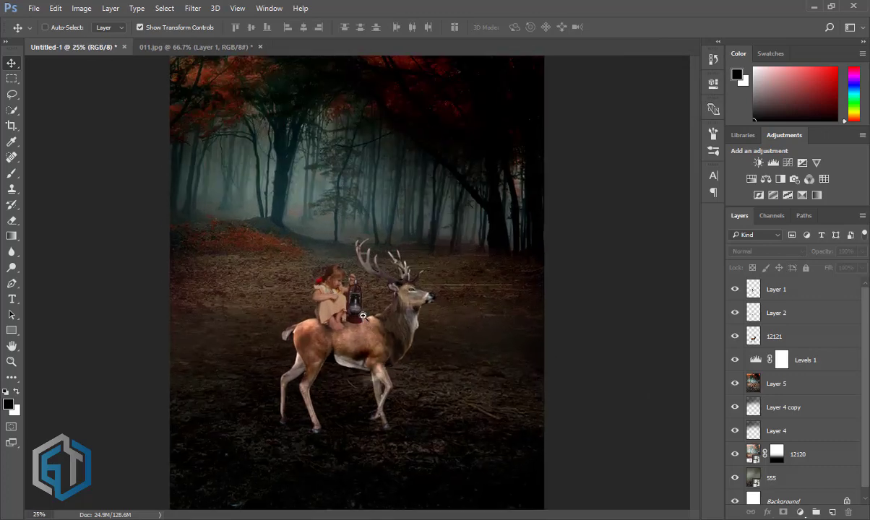
click(320, 292)
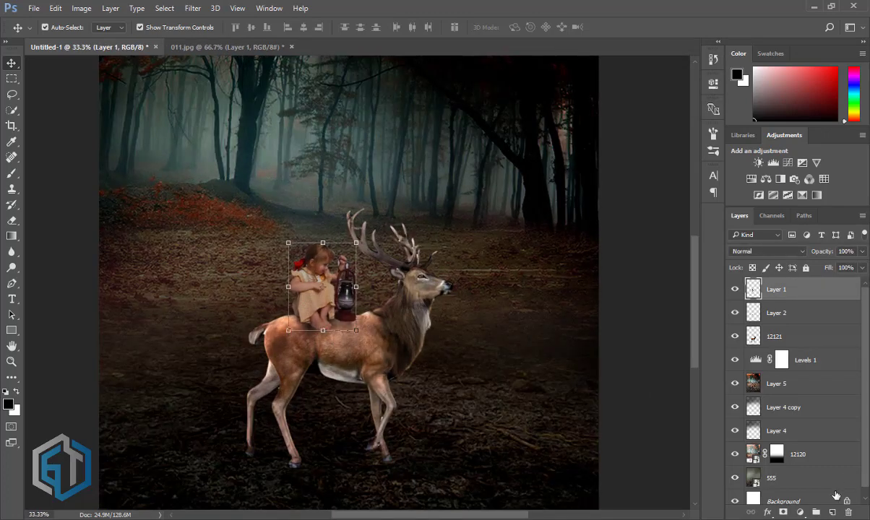
click(832, 512)
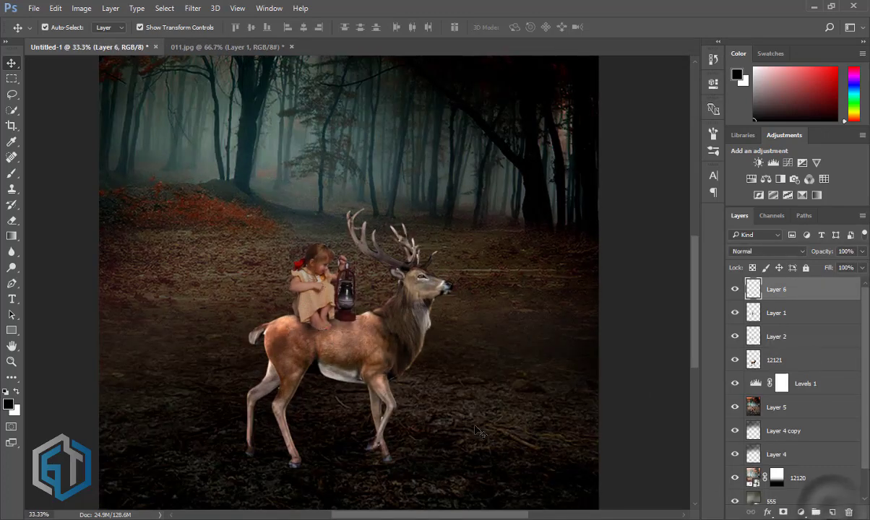
key(b)
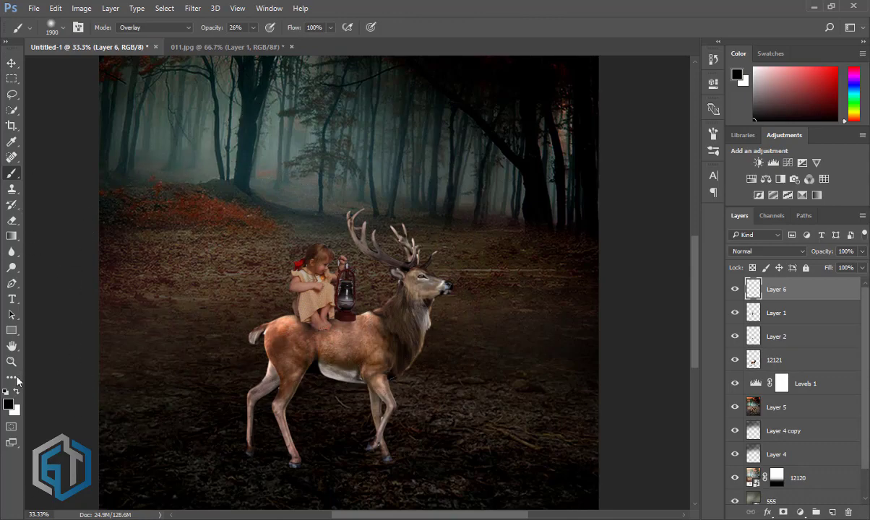
key(bracketleft)
key(bracketleft)
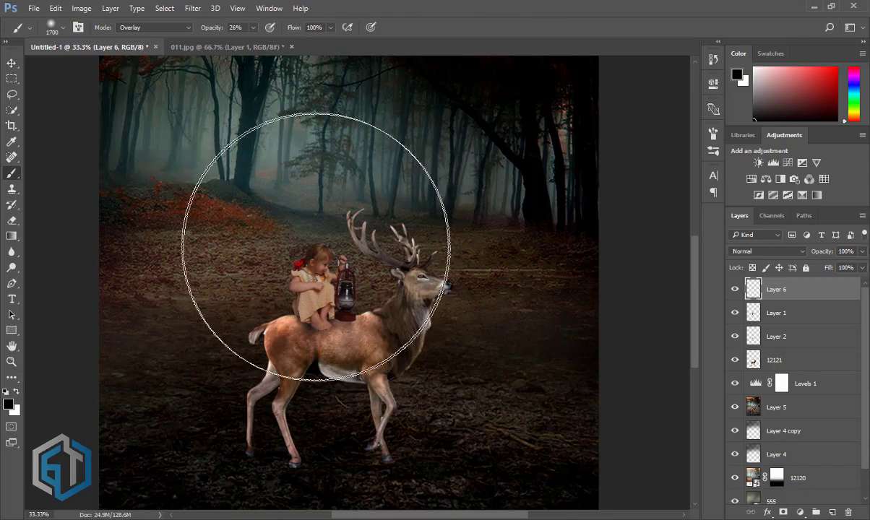
key(bracketleft)
key(bracketleft)
key(bracketleft)
key(bracketleft)
key(bracketleft)
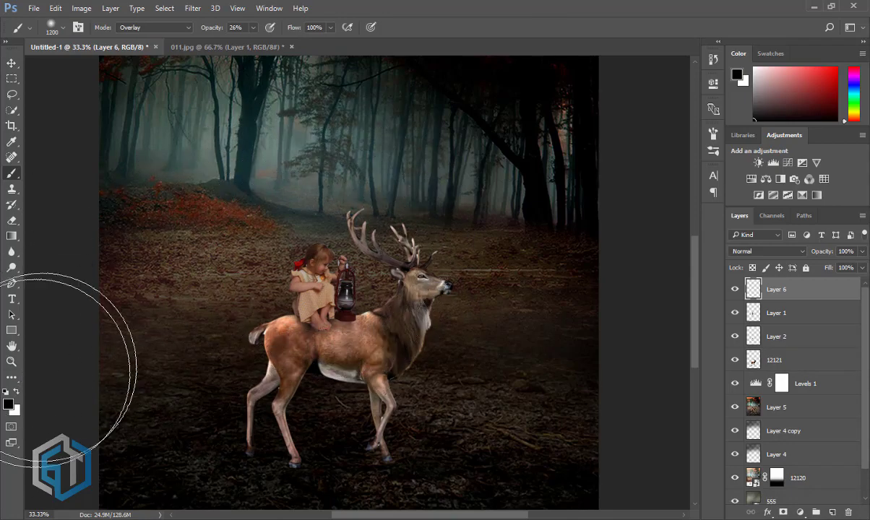
click(9, 405)
drag(652, 304, 656, 297)
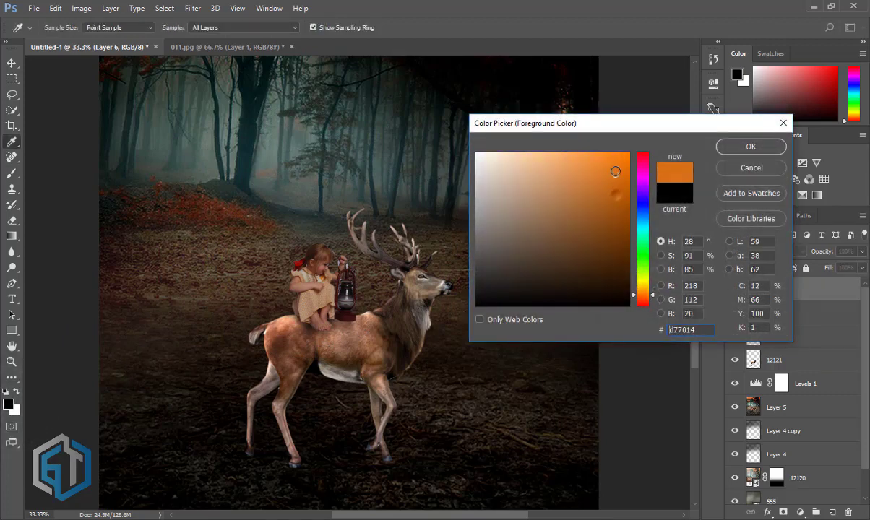
click(750, 147)
Paint a soft orange glow over the girl and the deer's back.
click(333, 280)
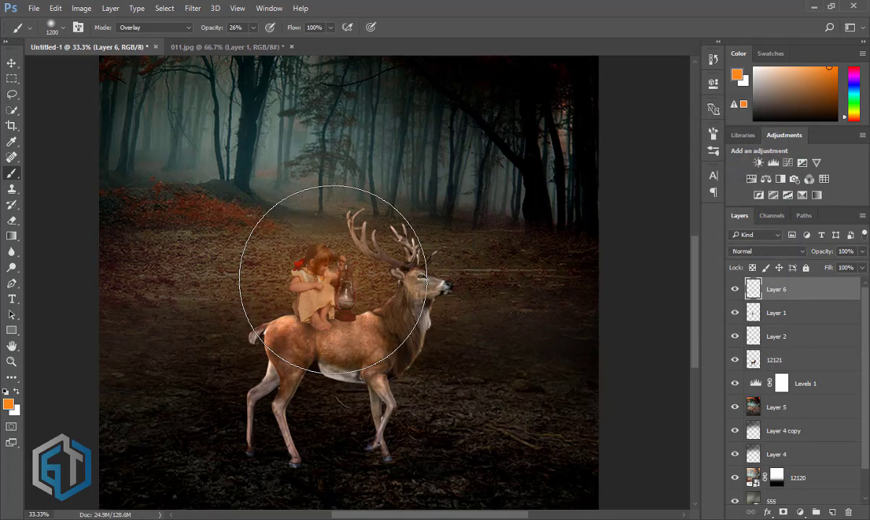
click(333, 280)
key(ctrl+z)
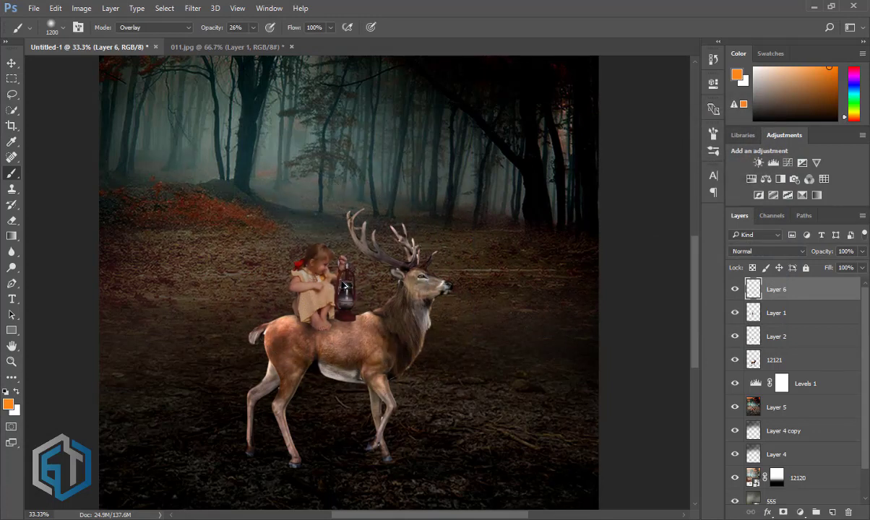
click(252, 27)
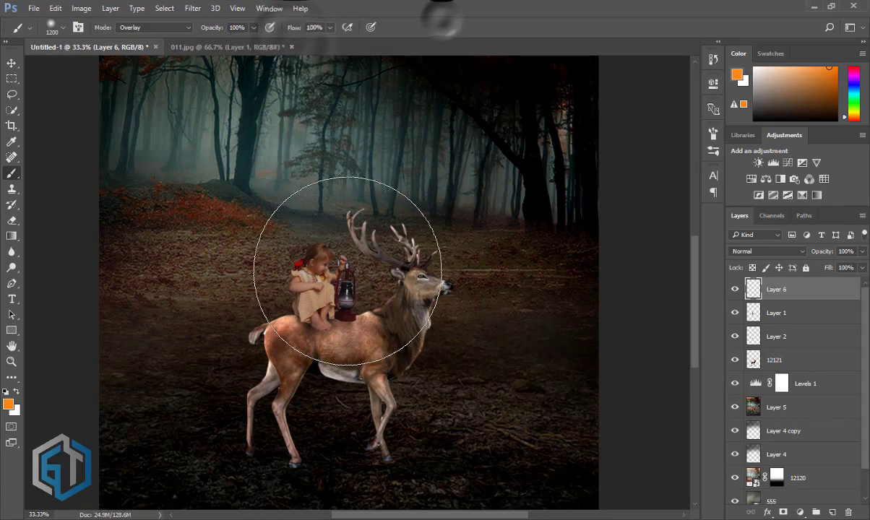
click(331, 287)
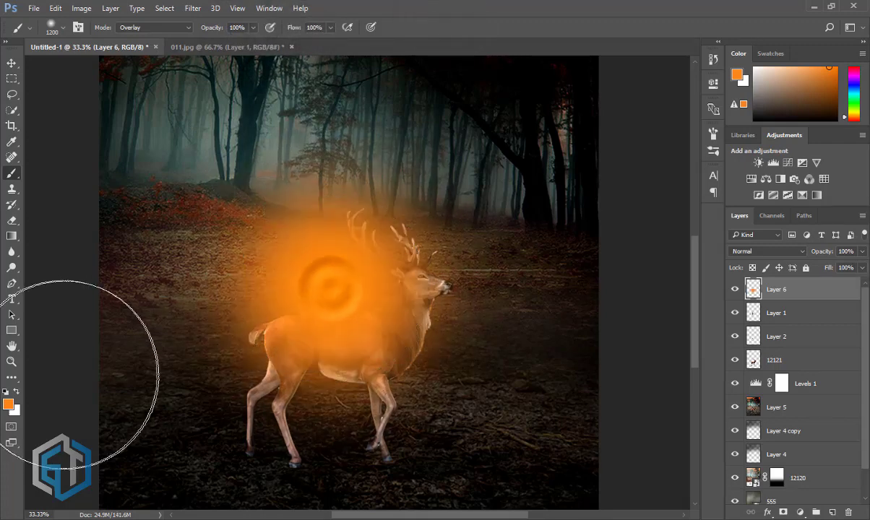
Switch to yellow-orange and paint a brighter glow centred on the lantern with smaller brushes.
click(8, 404)
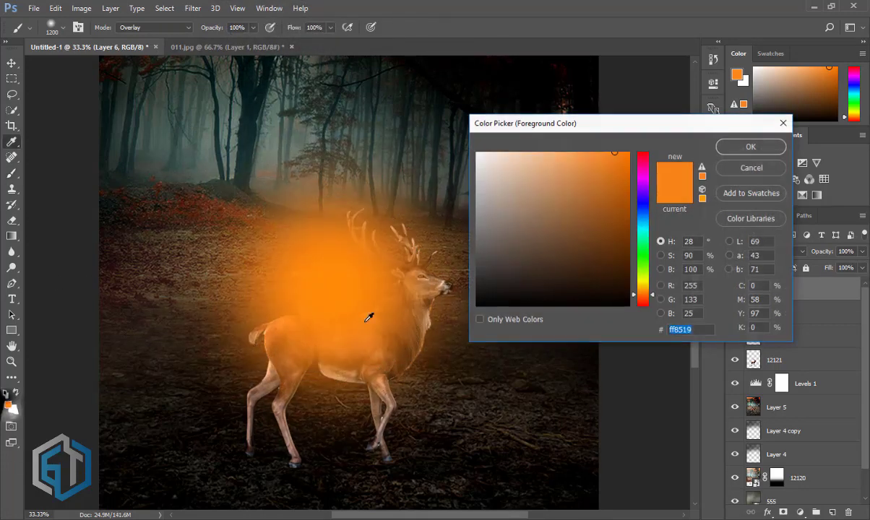
click(640, 289)
click(751, 146)
key(bracketleft)
key(bracketleft)
key(bracketleft)
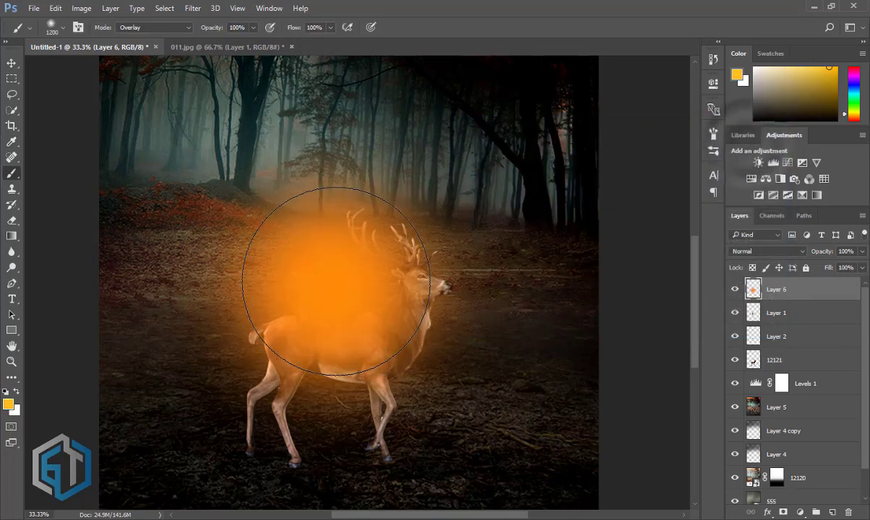
click(332, 293)
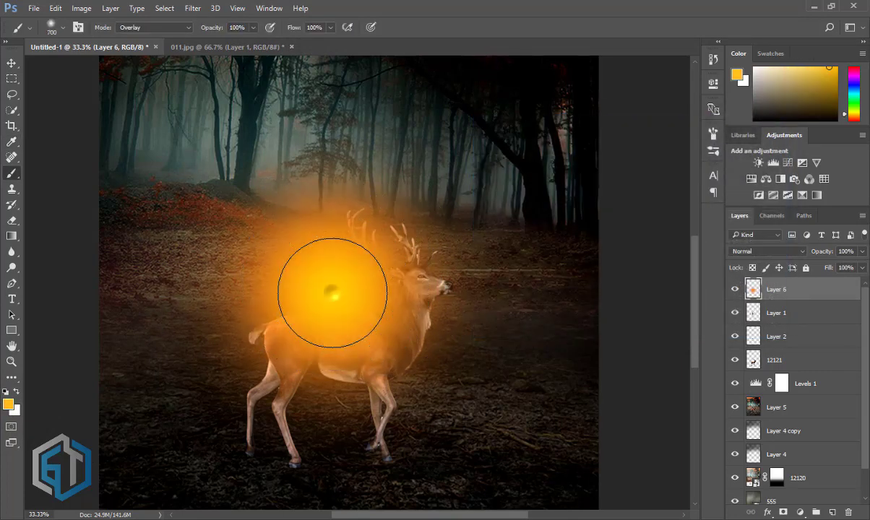
key(bracketleft)
key(bracketleft)
click(335, 297)
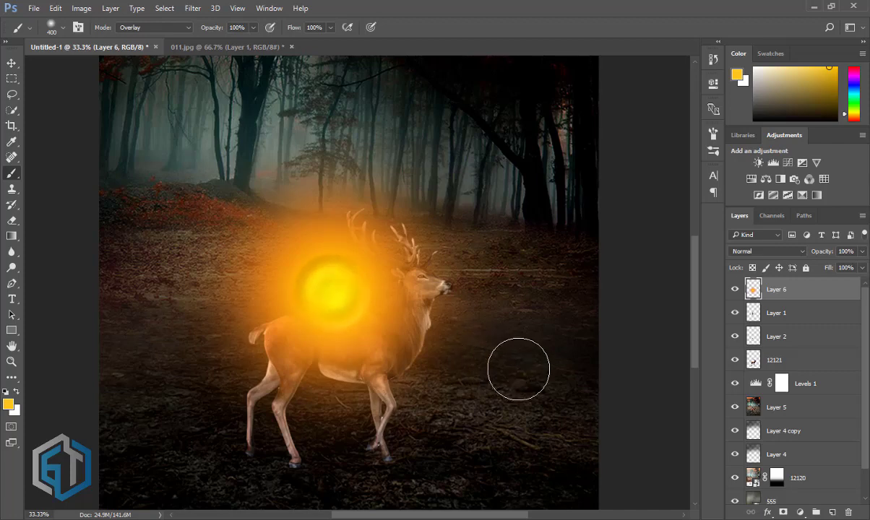
Free Transform the glow smaller, fit it over the lantern, and commit.
key(v)
drag(527, 92, 385, 240)
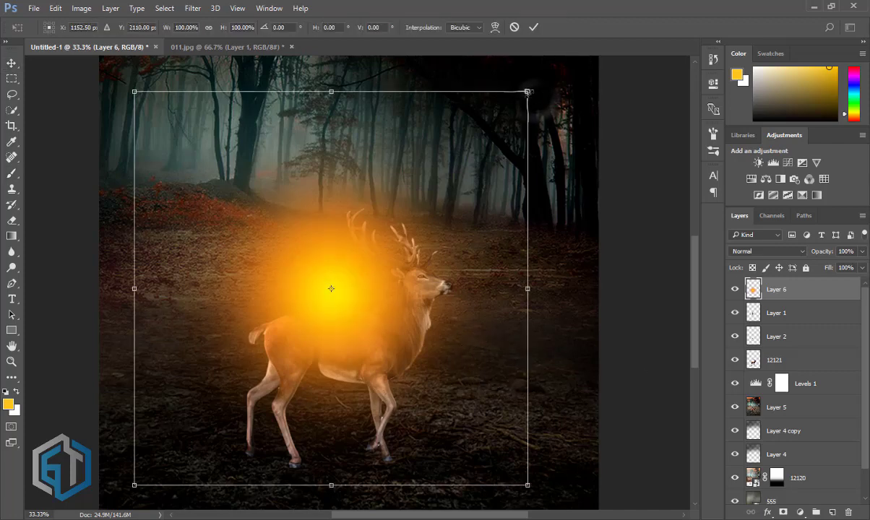
key(ctrl+plus)
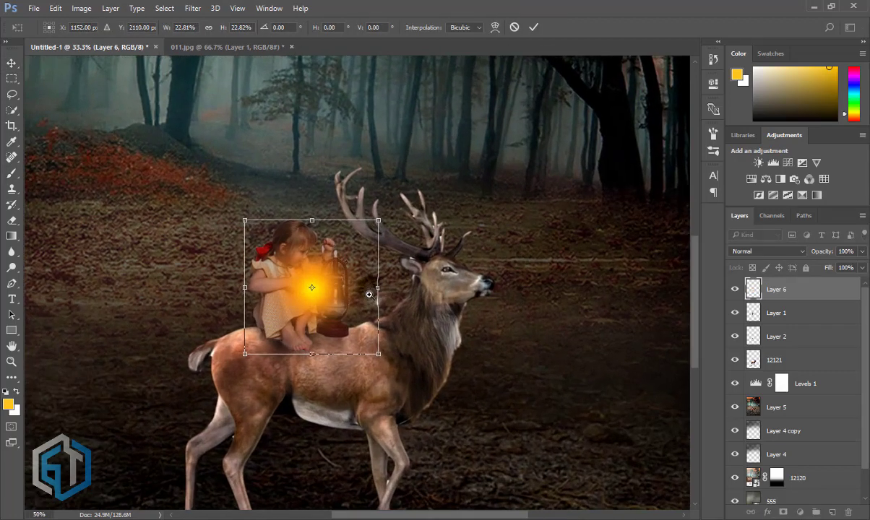
drag(307, 287, 334, 298)
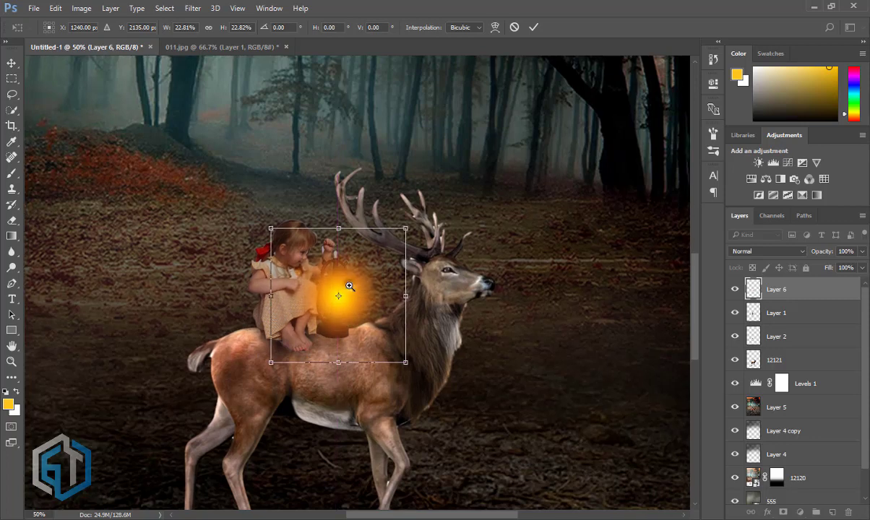
key(ctrl+plus)
drag(413, 220, 394, 238)
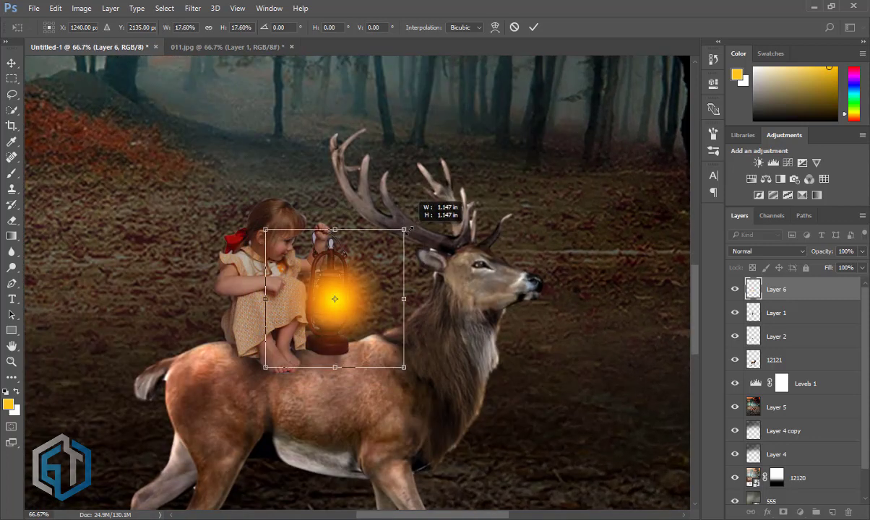
drag(361, 298, 348, 305)
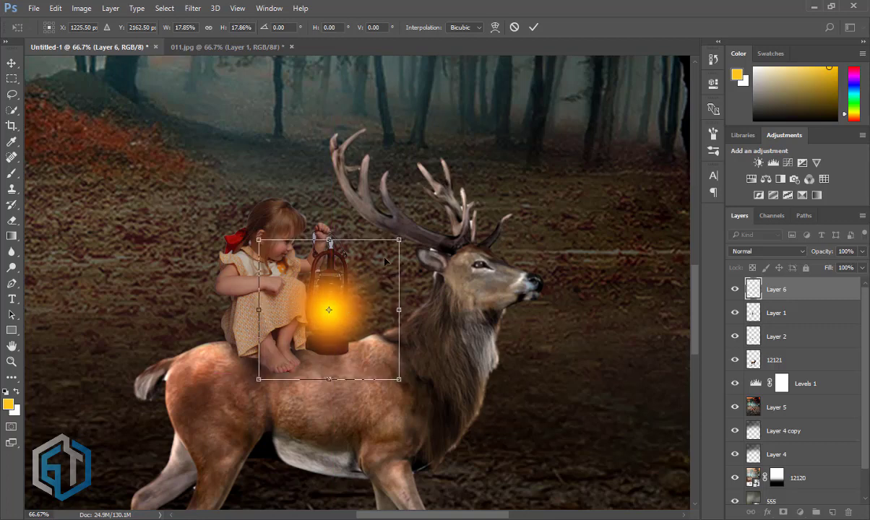
drag(398, 239, 384, 254)
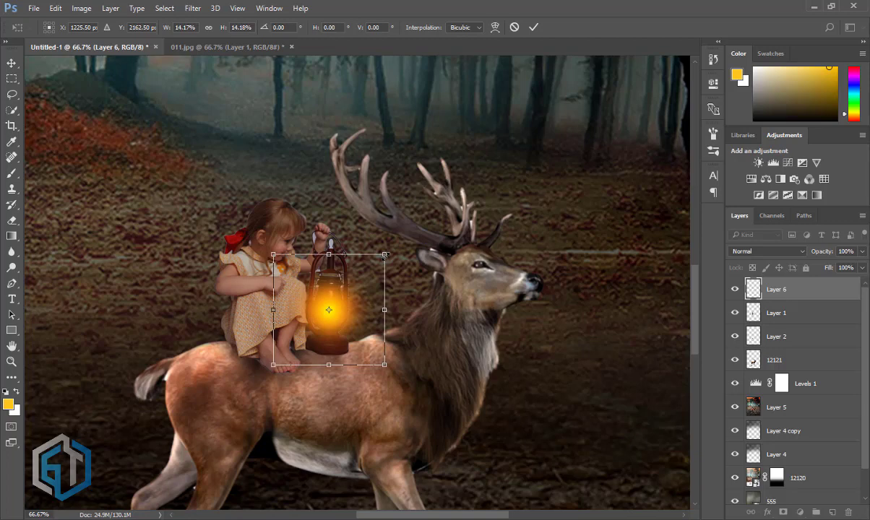
click(533, 27)
Set Layer 6 to Screen blending and scale the glow up slightly.
click(738, 252)
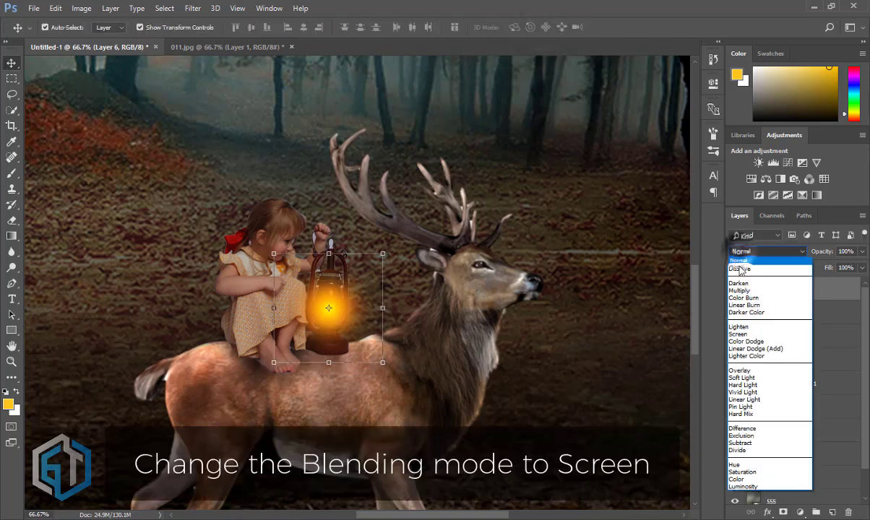
click(739, 327)
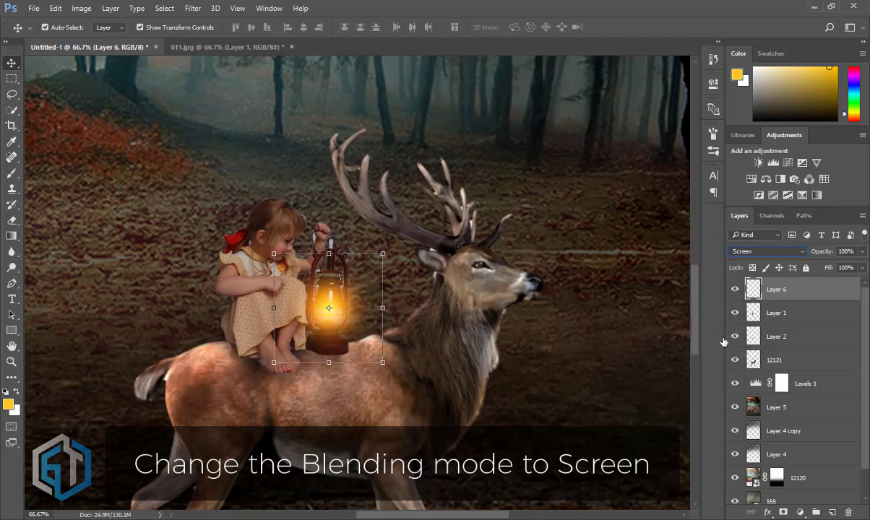
drag(383, 253, 396, 241)
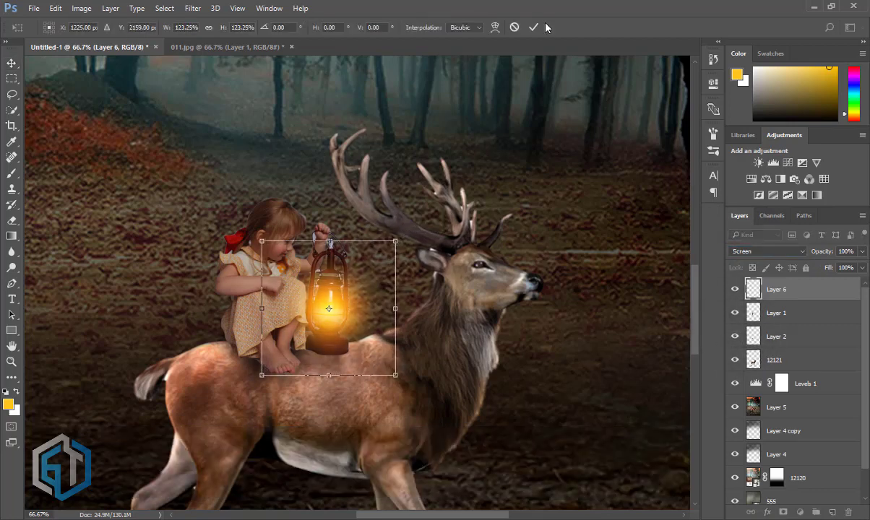
click(533, 27)
click(776, 406)
key(ctrl+minus)
key(ctrl+minus)
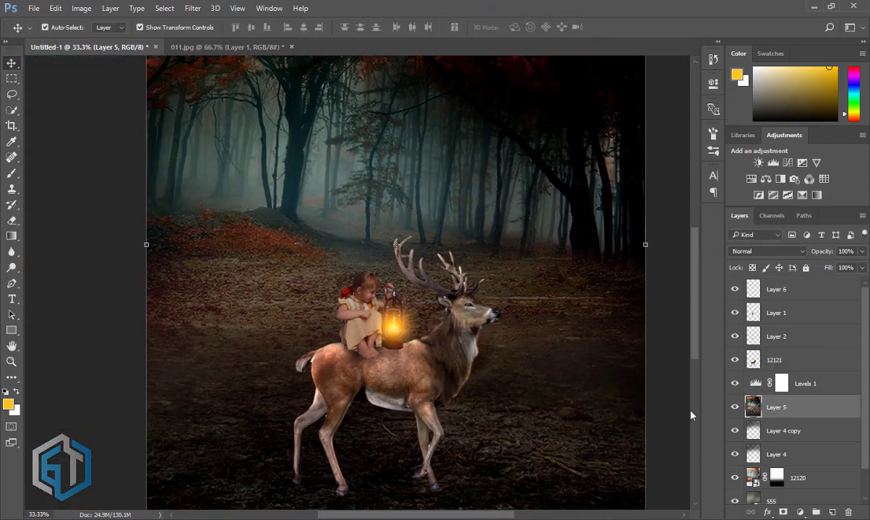
Burn the 12121 deer's muzzle, neck and back beside the lantern at Midtones, 50% exposure.
click(773, 360)
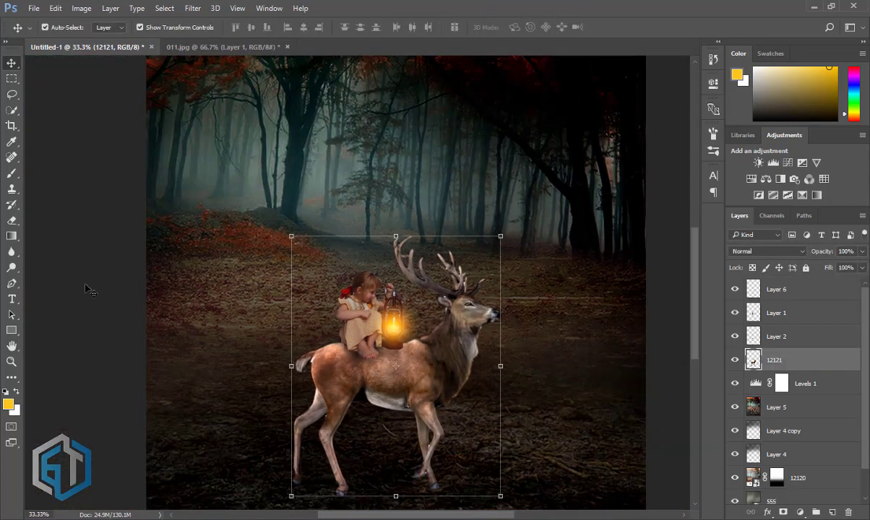
click(12, 268)
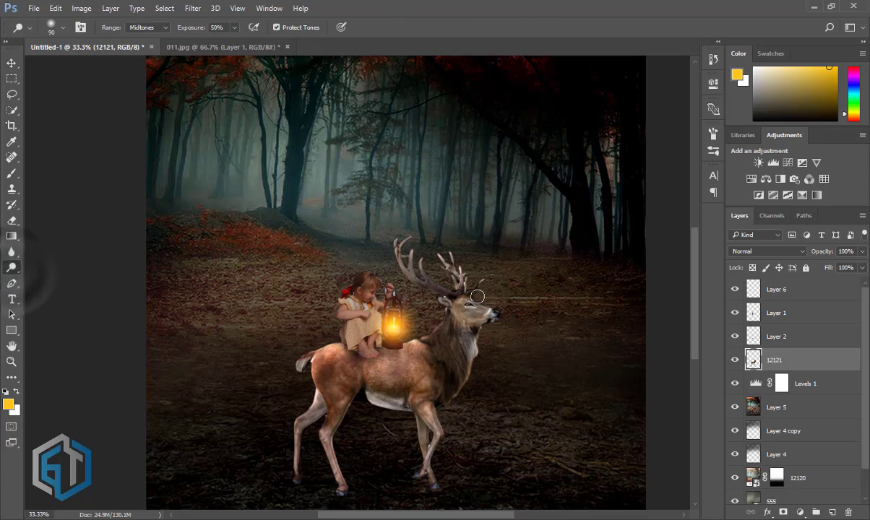
drag(469, 325, 481, 347)
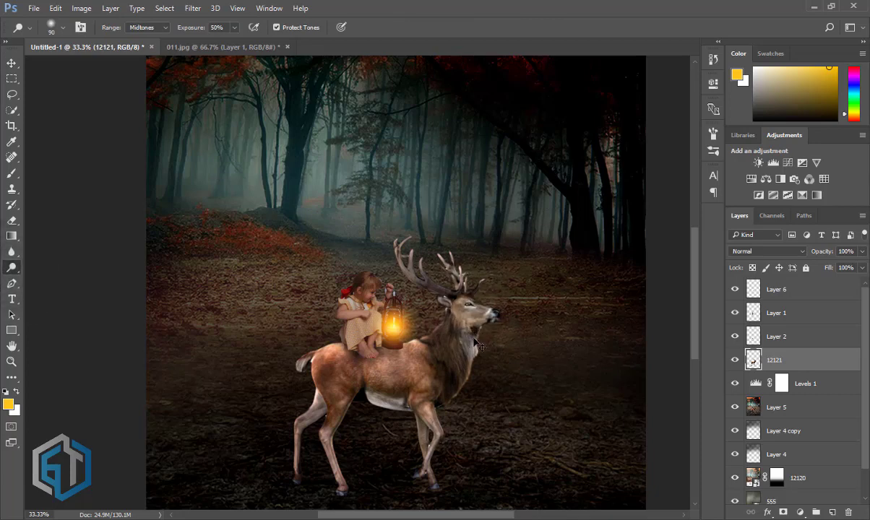
scroll(462, 328, up, 1)
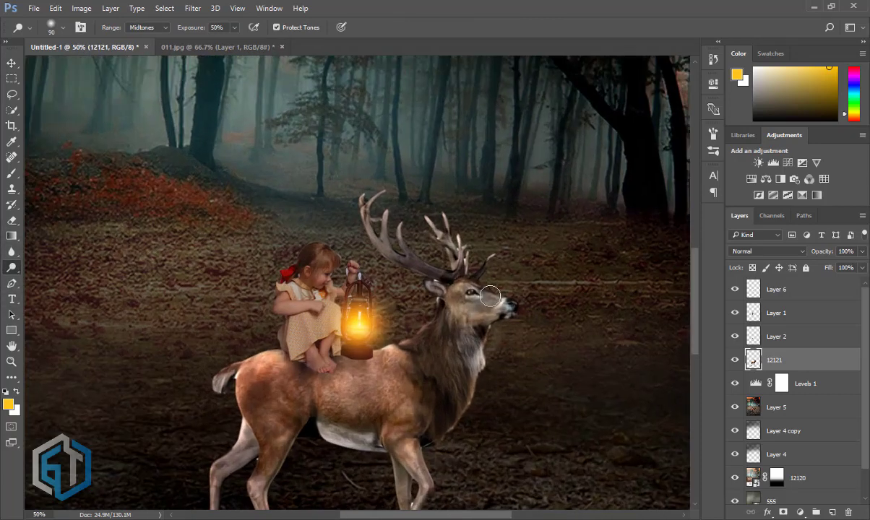
drag(528, 313, 458, 314)
mouse_move(427, 351)
mouse_down()
mouse_move(414, 350)
mouse_move(424, 310)
mouse_move(431, 311)
mouse_move(429, 337)
mouse_move(398, 350)
mouse_move(409, 351)
mouse_up()
mouse_move(371, 376)
mouse_down()
mouse_move(394, 336)
mouse_move(297, 378)
mouse_up()
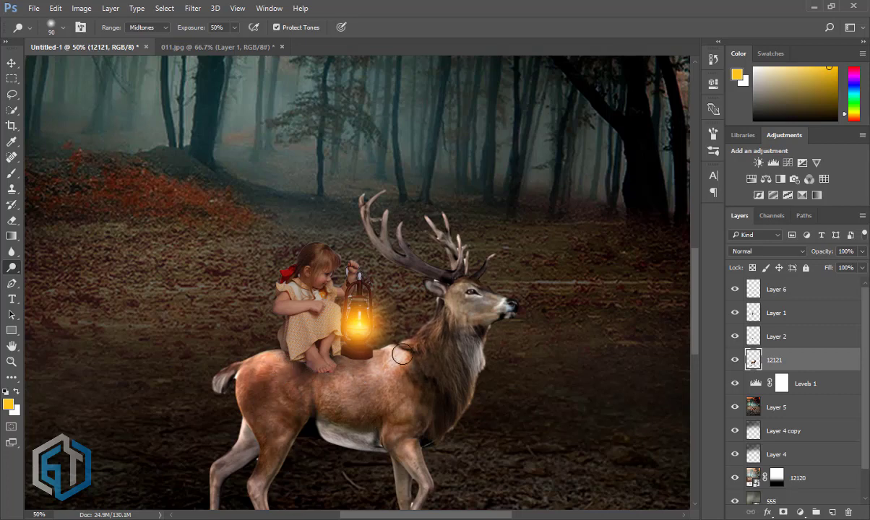
drag(388, 370, 320, 315)
click(339, 289)
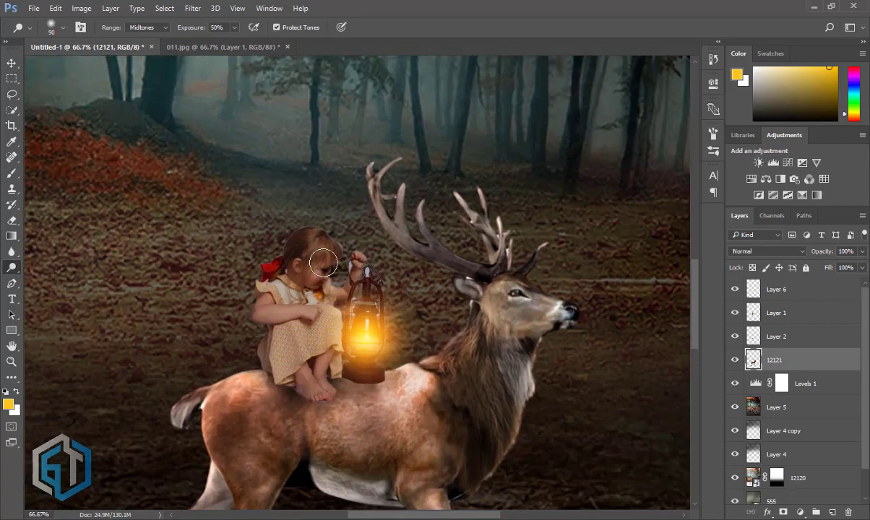
click(777, 319)
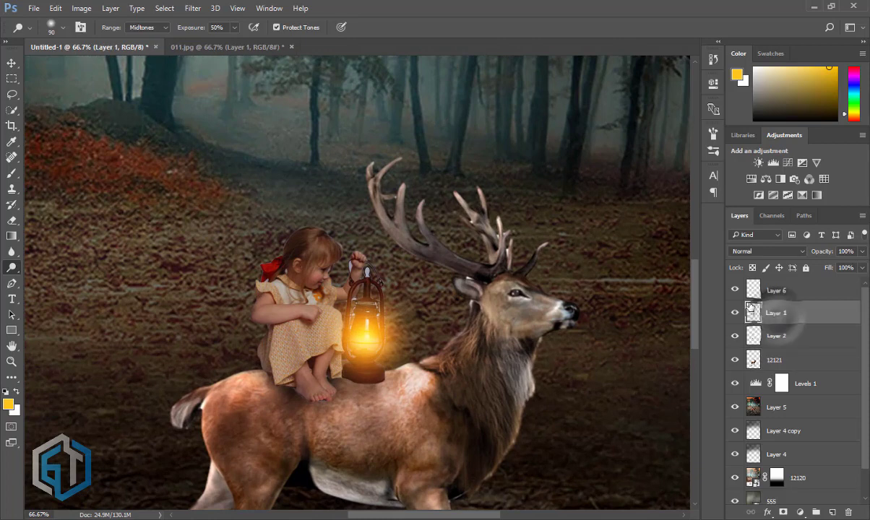
click(735, 313)
click(734, 313)
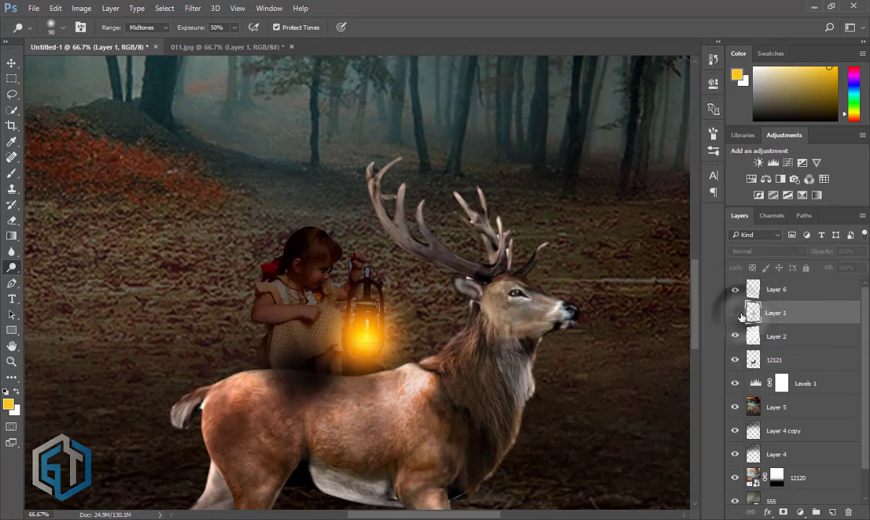
click(735, 289)
click(735, 289)
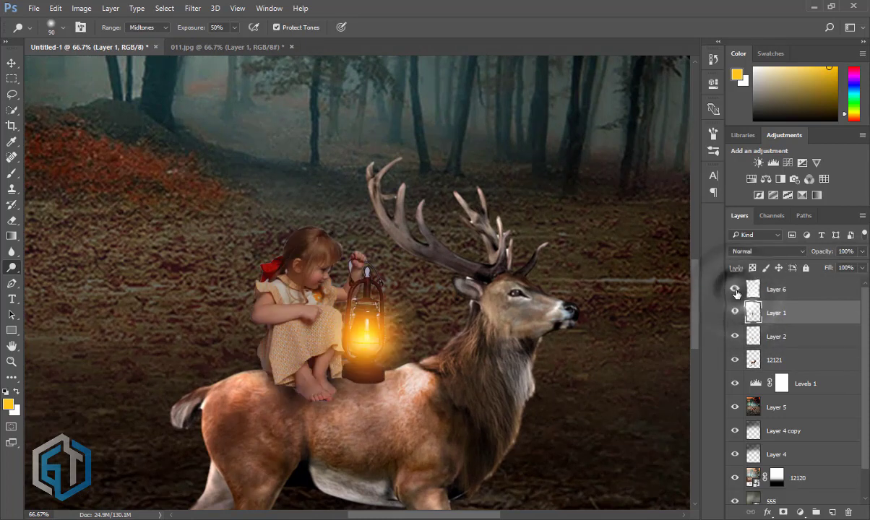
click(735, 337)
click(735, 336)
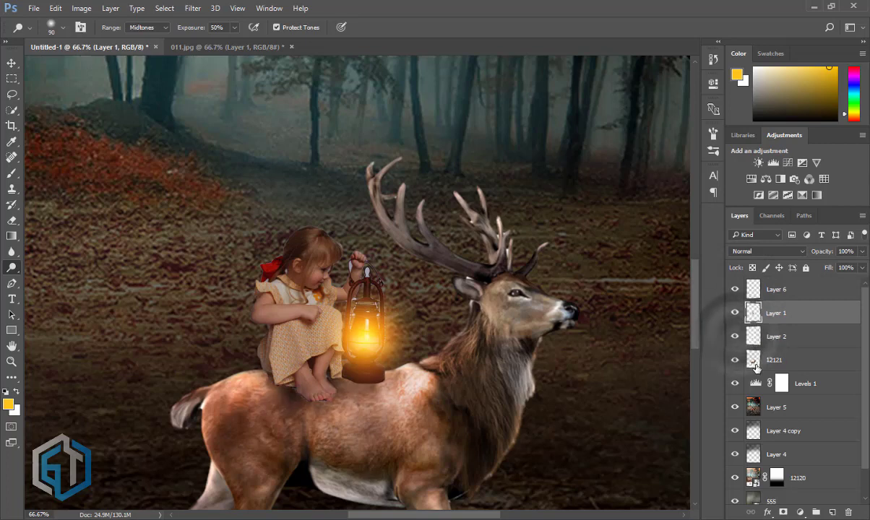
click(735, 312)
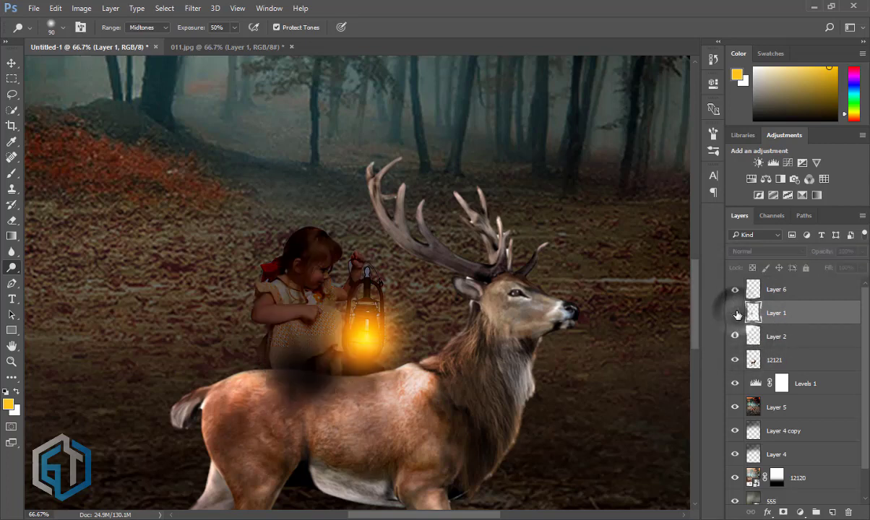
click(735, 313)
scroll(329, 292, up, 1)
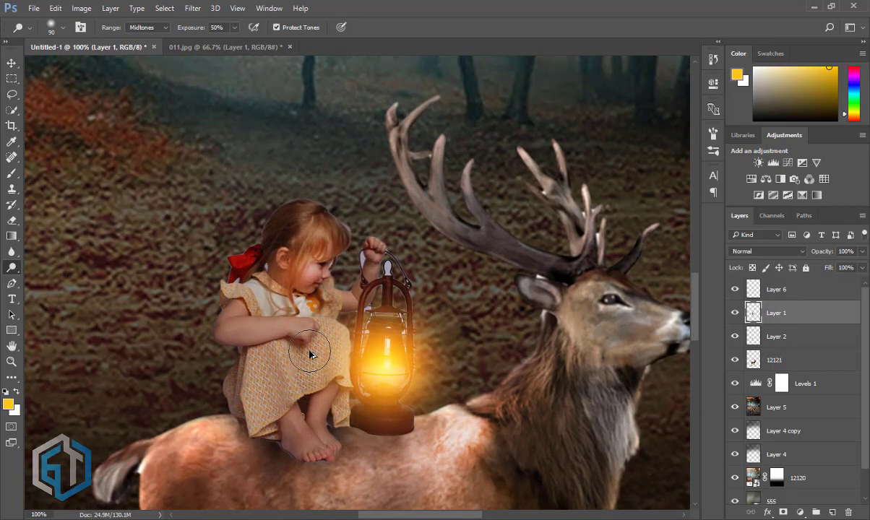
scroll(309, 353, down, 2)
scroll(282, 353, up, 2)
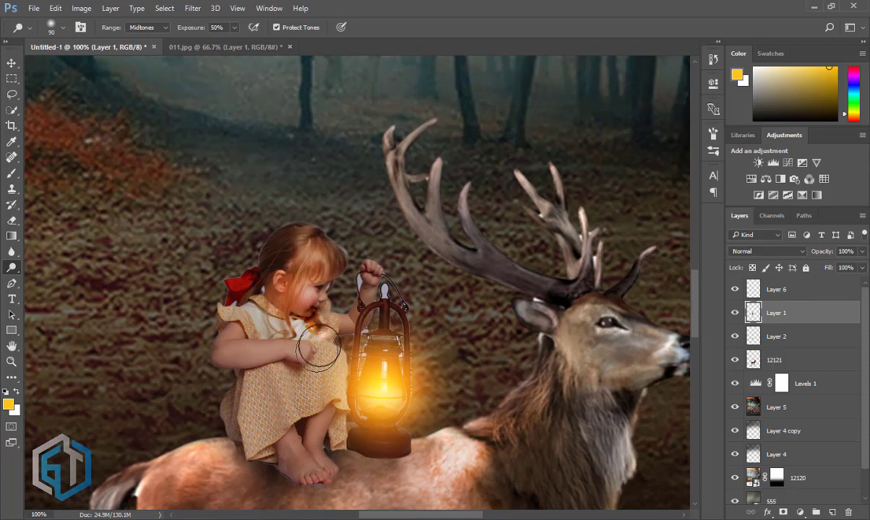
scroll(341, 403, down, 3)
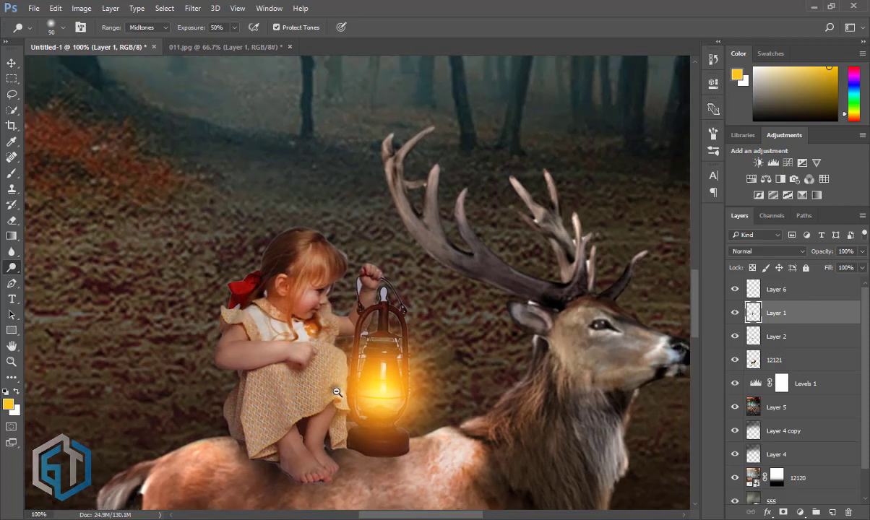
scroll(344, 402, down, 1)
scroll(341, 387, down, 2)
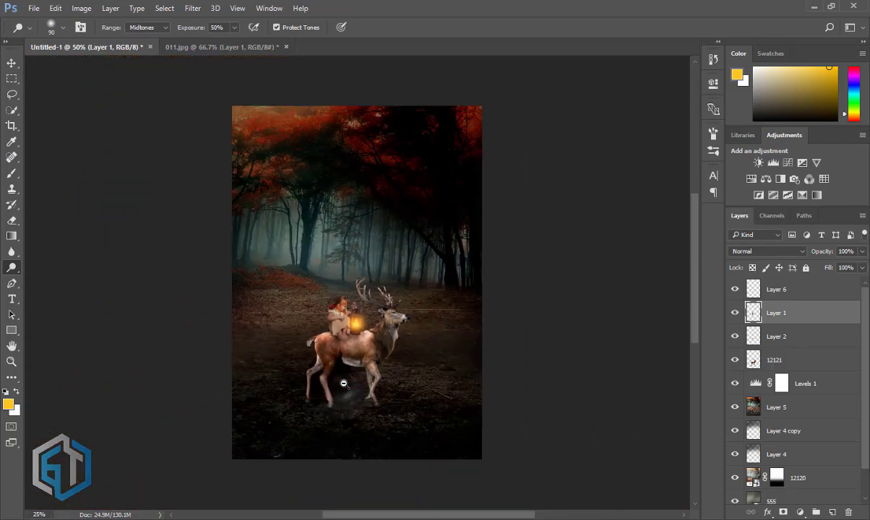
scroll(355, 369, up, 2)
scroll(359, 358, up, 1)
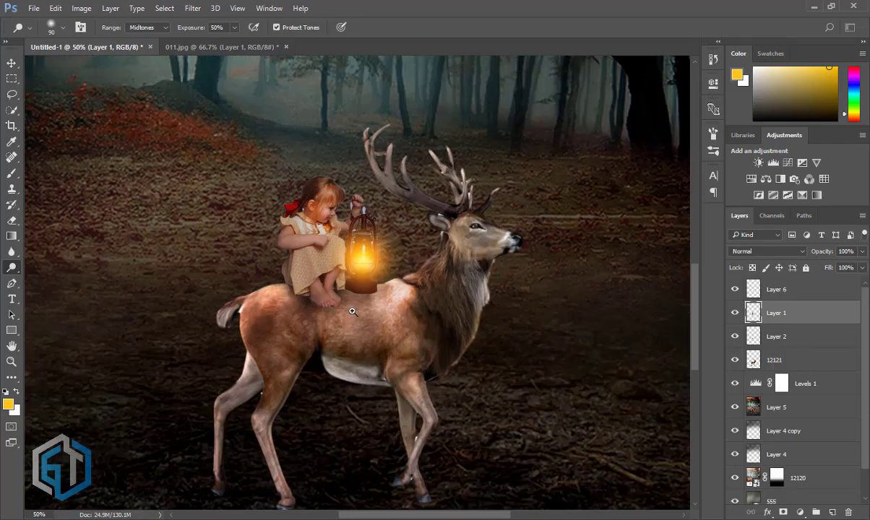
scroll(355, 347, up, 1)
scroll(351, 338, up, 1)
scroll(349, 335, down, 2)
scroll(343, 334, up, 2)
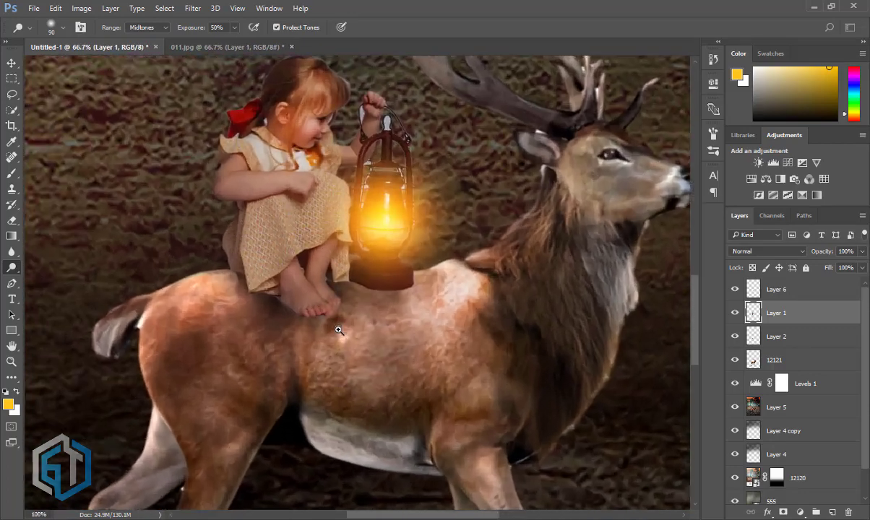
scroll(339, 334, up, 1)
scroll(338, 337, down, 1)
Erase the dark patch around and beneath the girl's feet on Layer 1.
key(e)
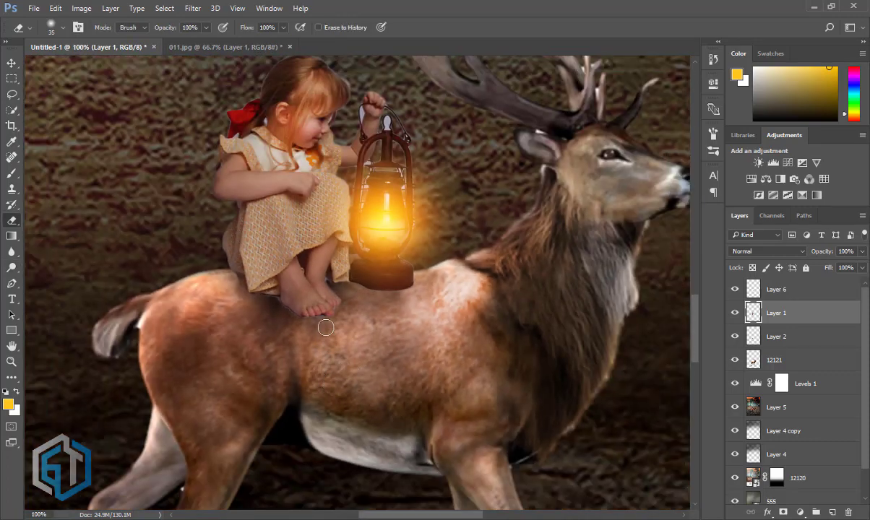
right_click(333, 323)
key(Escape)
drag(340, 295, 337, 317)
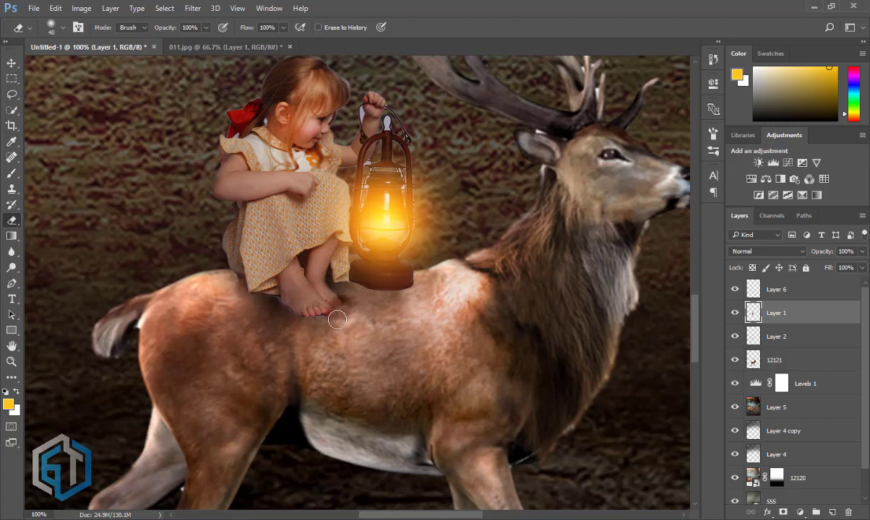
mouse_move(337, 319)
mouse_down()
mouse_move(321, 325)
mouse_move(320, 338)
mouse_up()
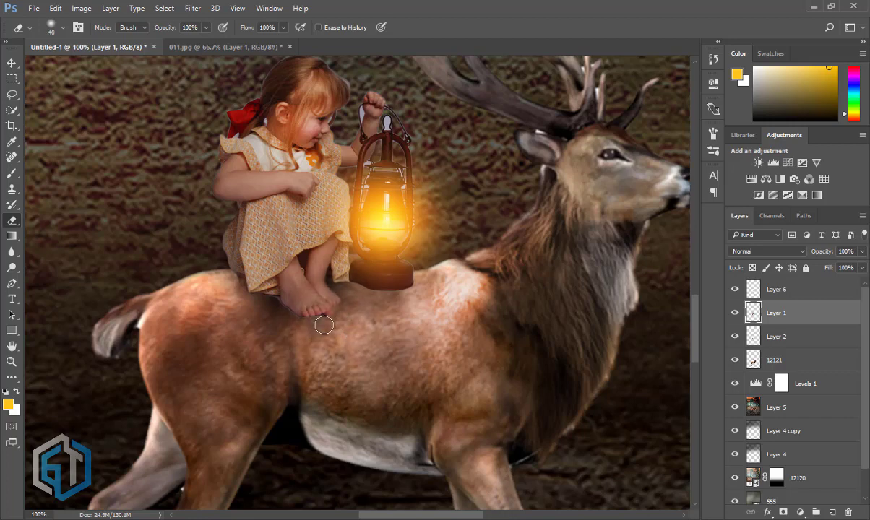
mouse_move(320, 319)
mouse_down()
mouse_move(291, 320)
mouse_move(311, 330)
mouse_move(268, 291)
mouse_move(284, 310)
mouse_move(317, 322)
mouse_move(235, 286)
mouse_move(276, 326)
mouse_move(231, 283)
mouse_move(334, 325)
mouse_up()
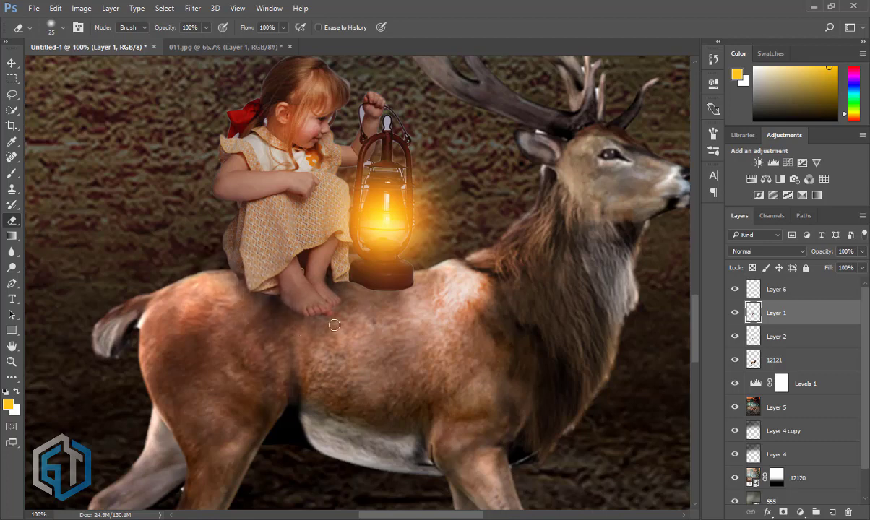
scroll(343, 307, up, 1)
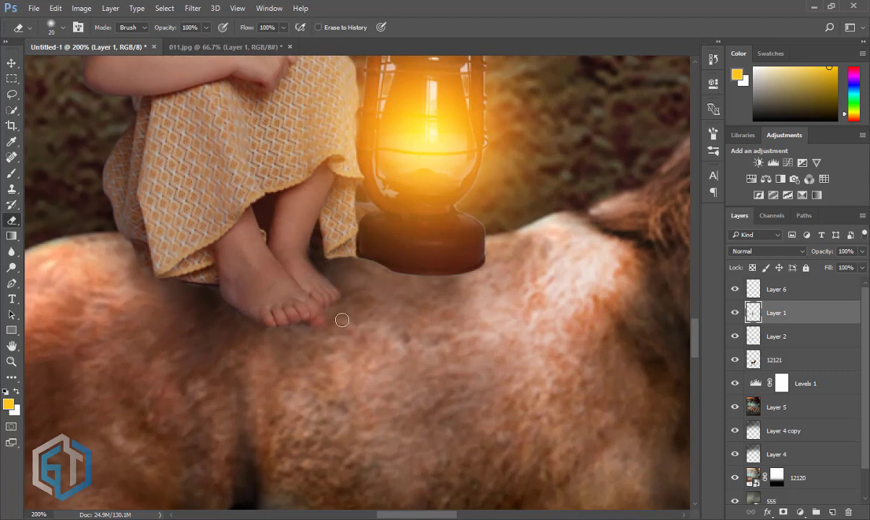
mouse_move(304, 334)
mouse_down()
mouse_move(246, 332)
mouse_move(213, 293)
mouse_move(199, 290)
mouse_move(263, 334)
mouse_move(359, 329)
mouse_move(330, 273)
mouse_move(345, 291)
mouse_up()
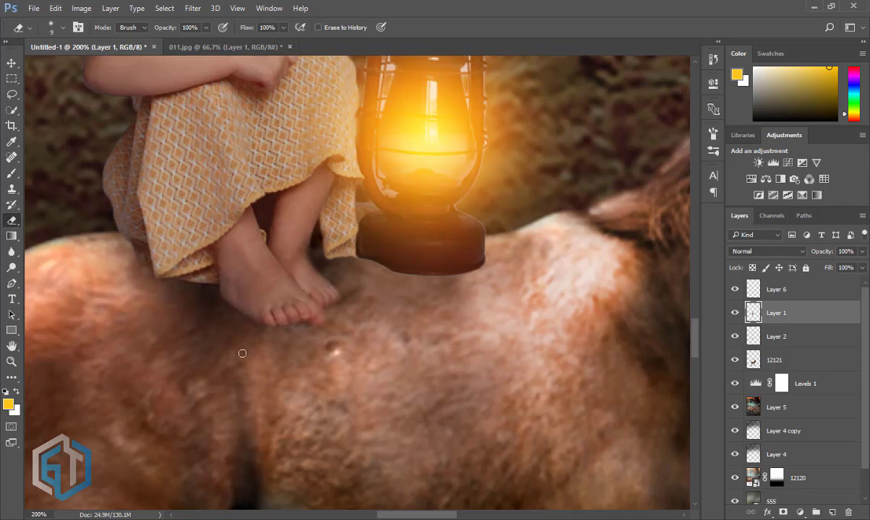
key(alt+bracketleft)
alt+click(292, 374)
alt+click(296, 373)
alt+click(302, 373)
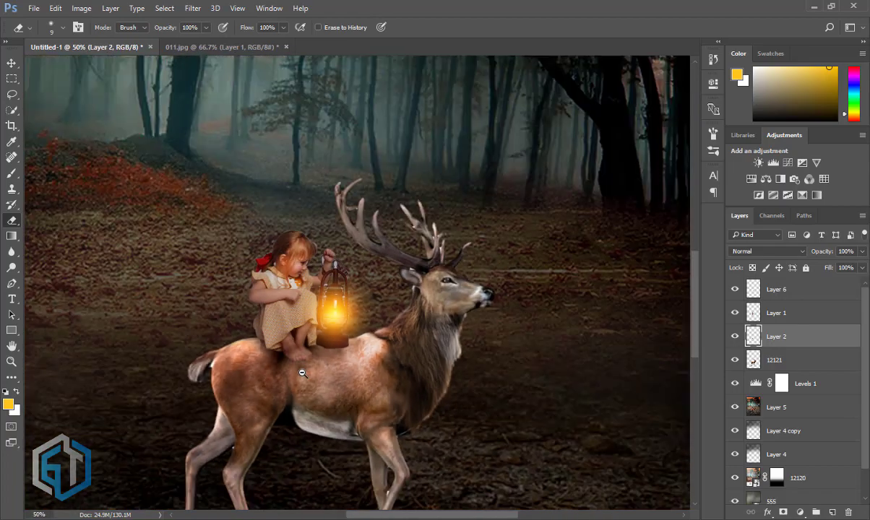
alt+click(301, 373)
alt+click(304, 371)
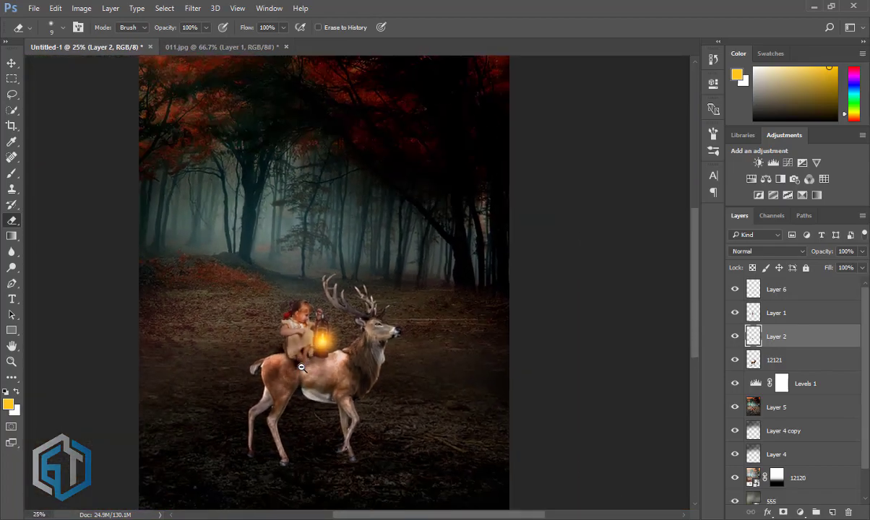
alt+click(309, 366)
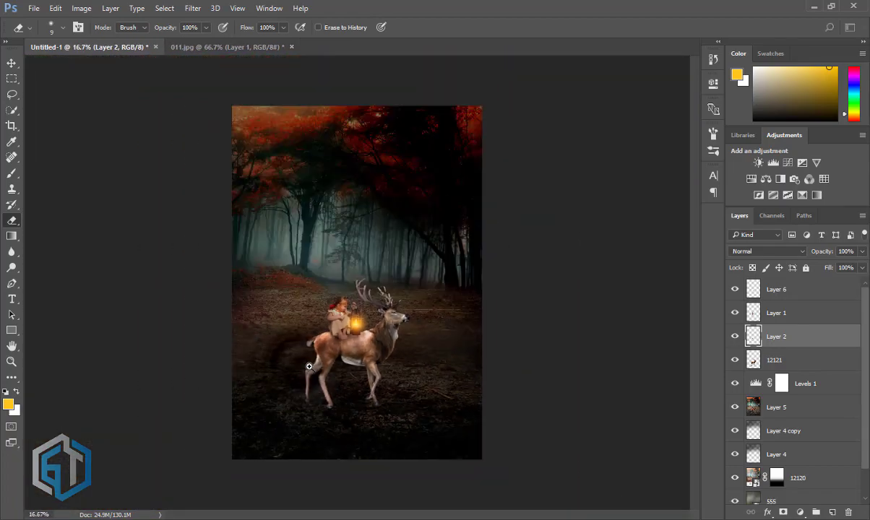
ctrl+click(308, 366)
key(v)
click(626, 367)
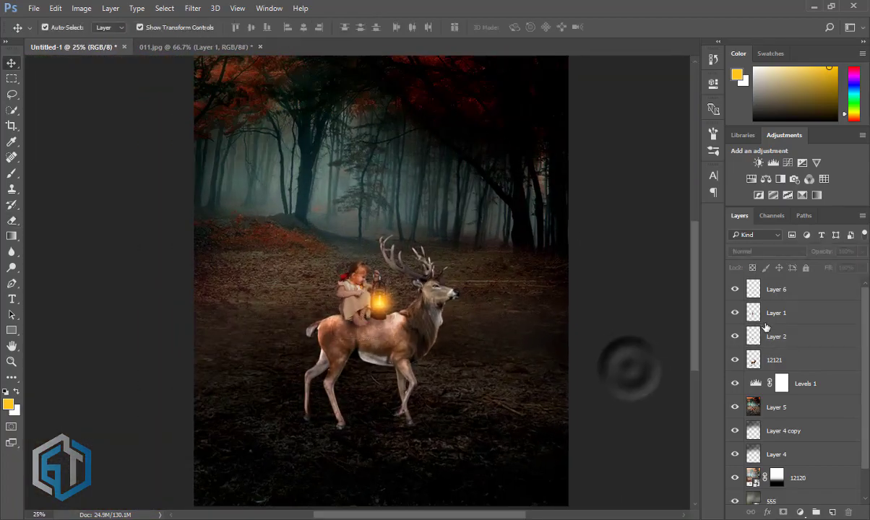
click(803, 290)
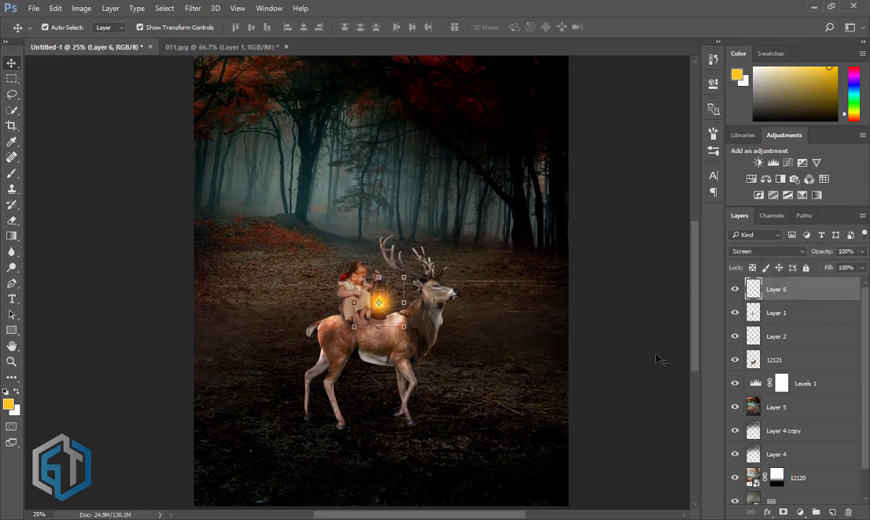
scroll(452, 355, down, 2)
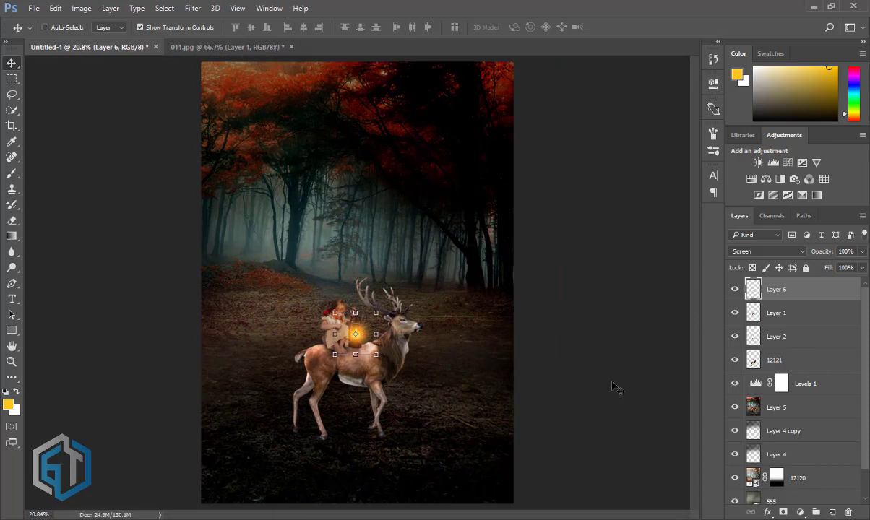
Stamp visible layers into Layer 7 and drag 0101.jpg from Explorer onto the canvas.
key(ctrl+alt+shift+e)
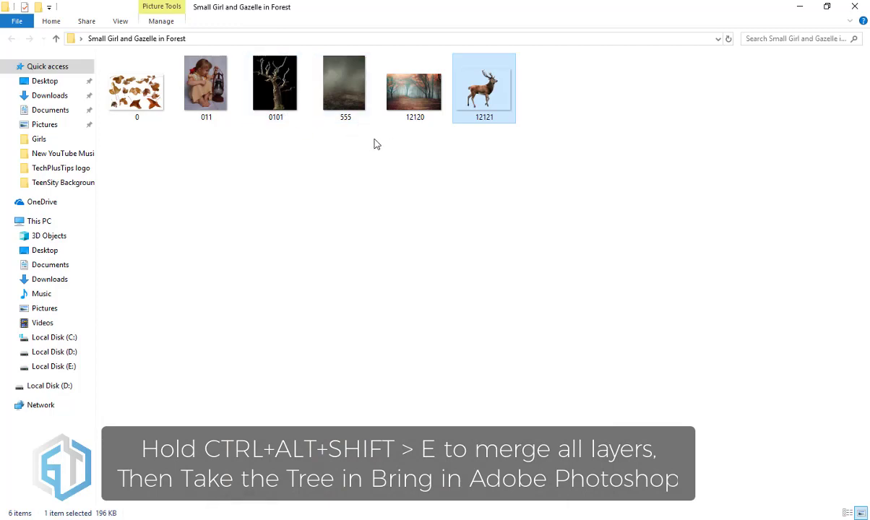
mouse_move(279, 107)
mouse_down()
mouse_move(254, 517)
mouse_move(429, 306)
mouse_up()
Shift the placed tree 0101 to the right and confirm its placement.
drag(374, 371, 472, 371)
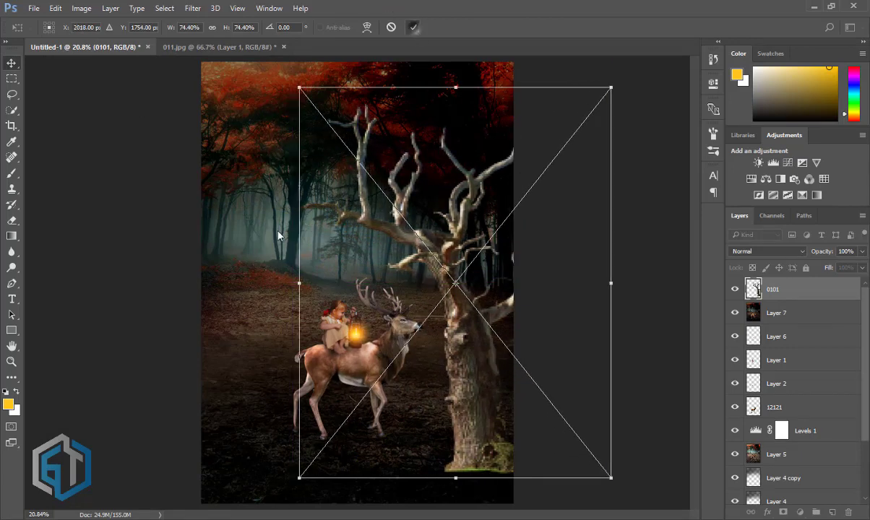
click(413, 27)
click(149, 335)
scroll(150, 336, down, 1)
scroll(455, 397, up, 1)
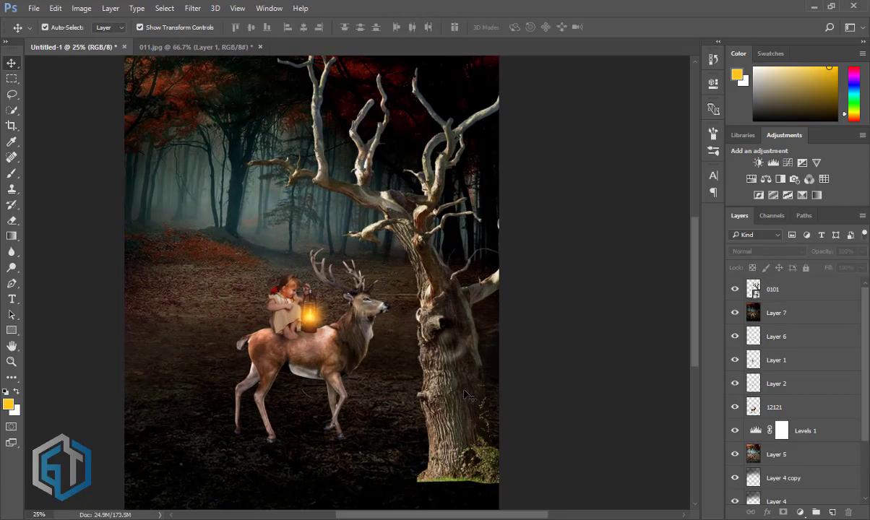
scroll(459, 388, down, 2)
Enlarge tree 0101 to about 188% and raise it toward the right edge.
ctrl+click(466, 385)
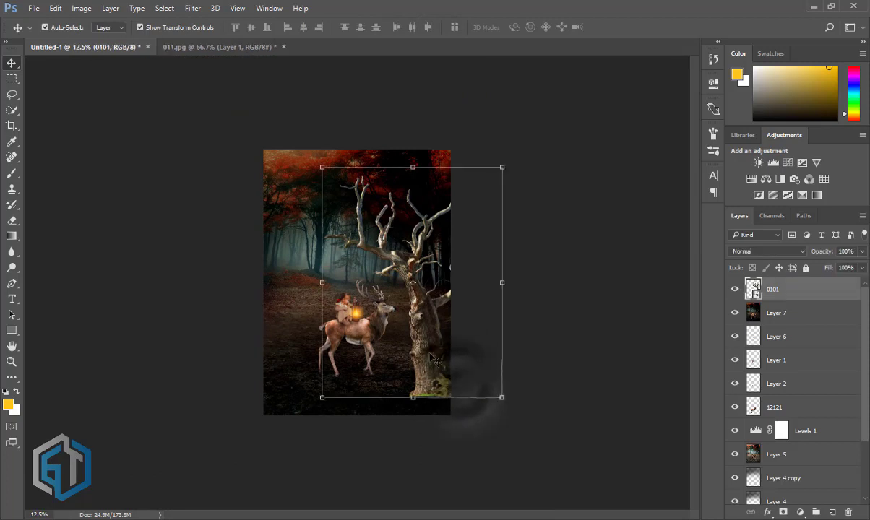
drag(509, 168, 611, 36)
click(413, 27)
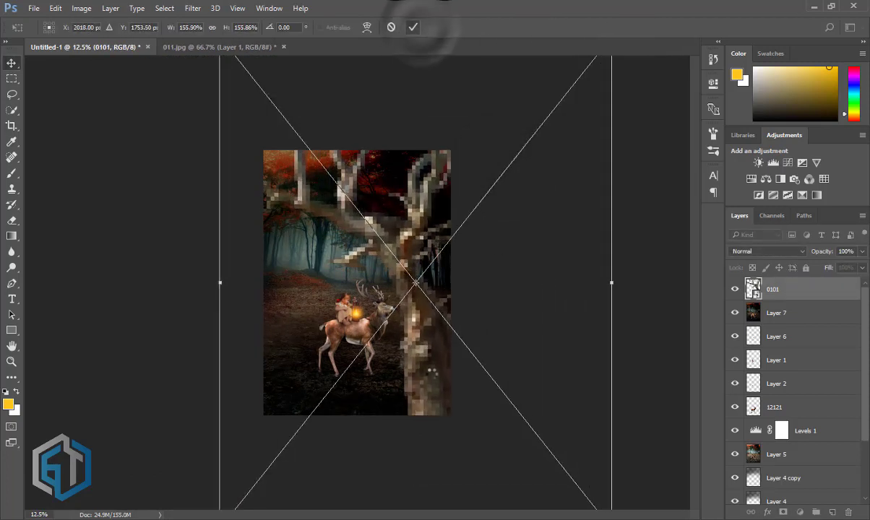
mouse_move(426, 361)
mouse_down()
mouse_move(427, 276)
mouse_move(429, 294)
mouse_up()
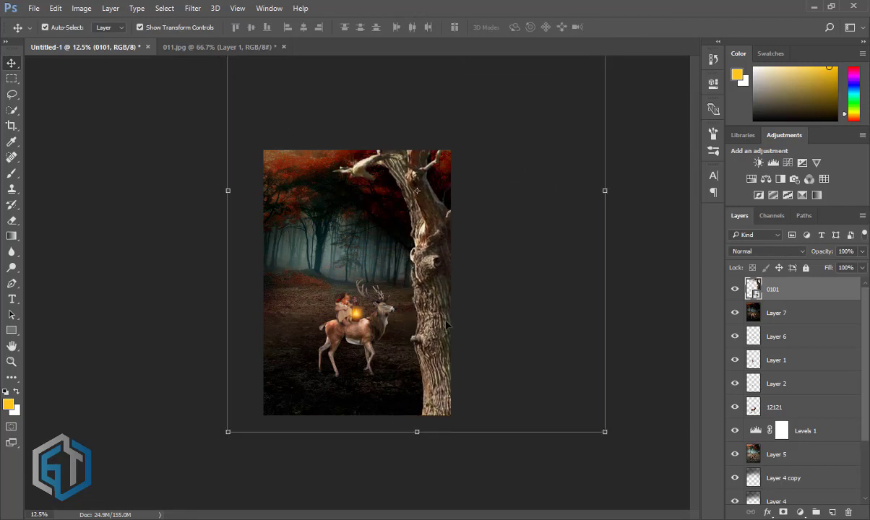
drag(609, 432, 659, 479)
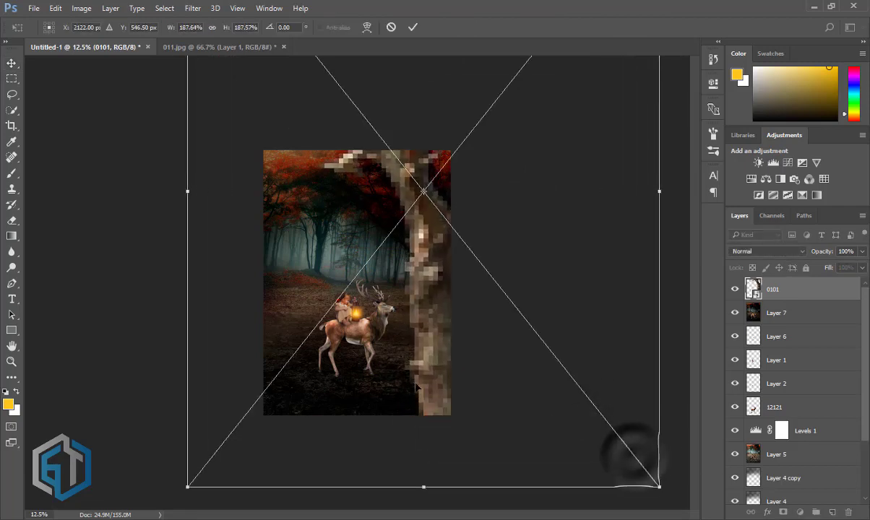
mouse_move(429, 362)
mouse_down()
mouse_move(429, 336)
mouse_move(422, 343)
mouse_move(448, 77)
mouse_up()
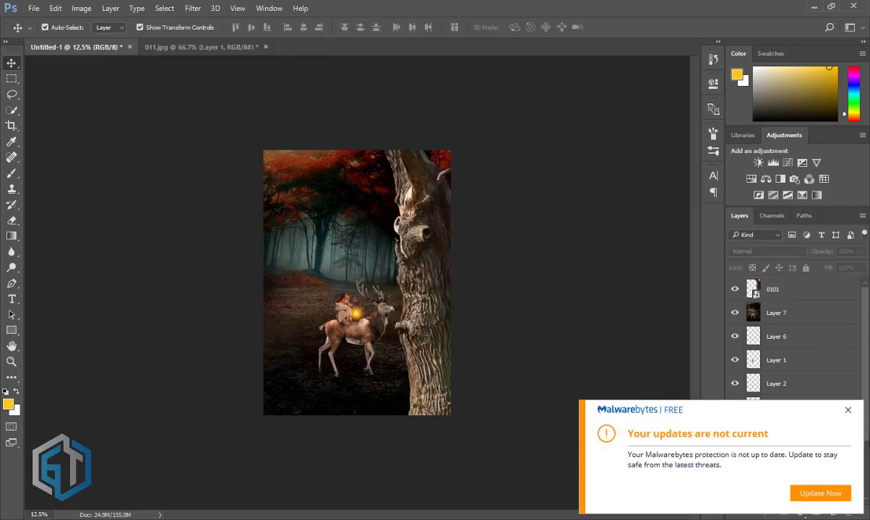
Dismiss the antivirus popup, nudge the tree slightly right, and reselect layer 0101.
click(848, 411)
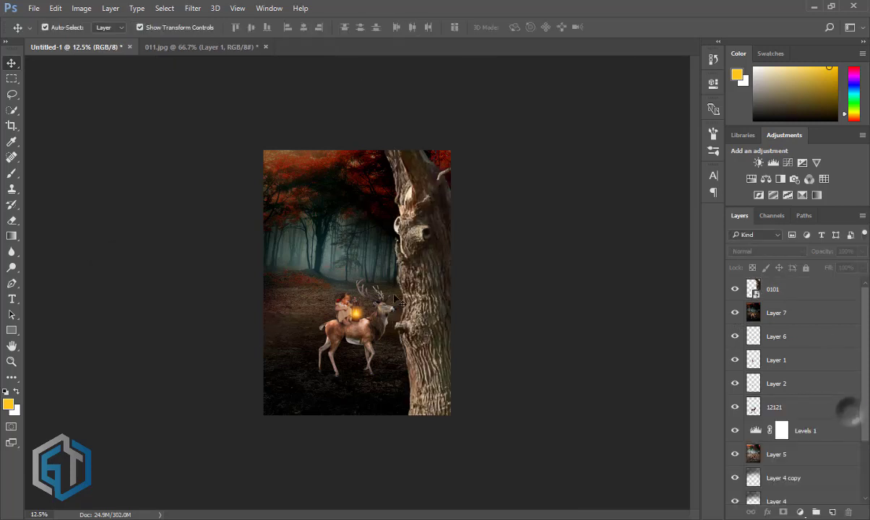
ctrl+click(432, 312)
drag(432, 312, 433, 314)
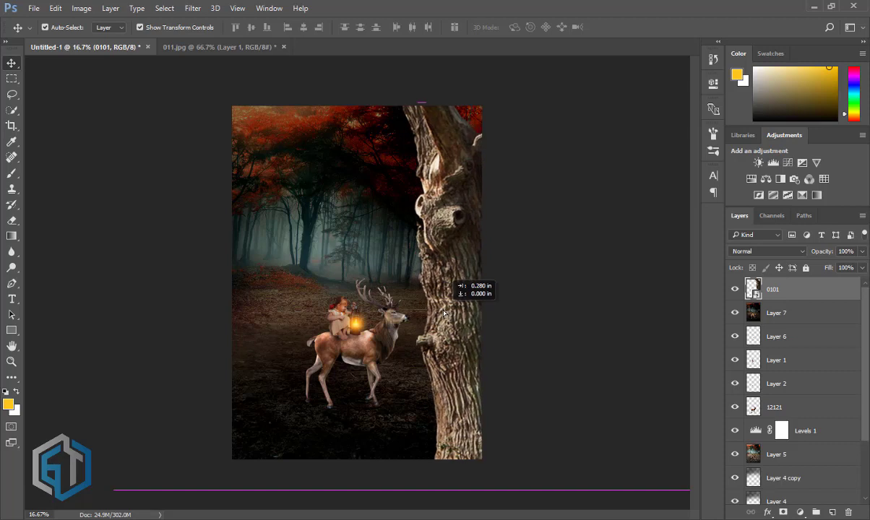
drag(436, 314, 445, 315)
click(183, 329)
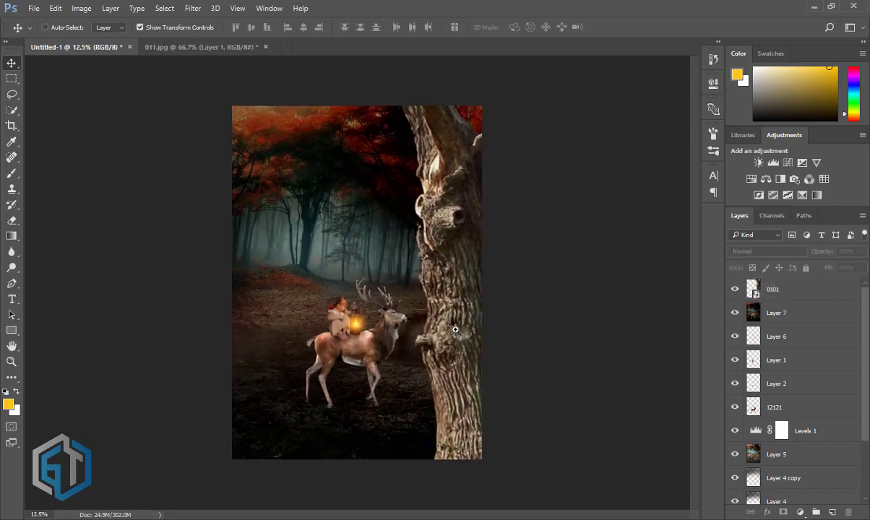
click(466, 326)
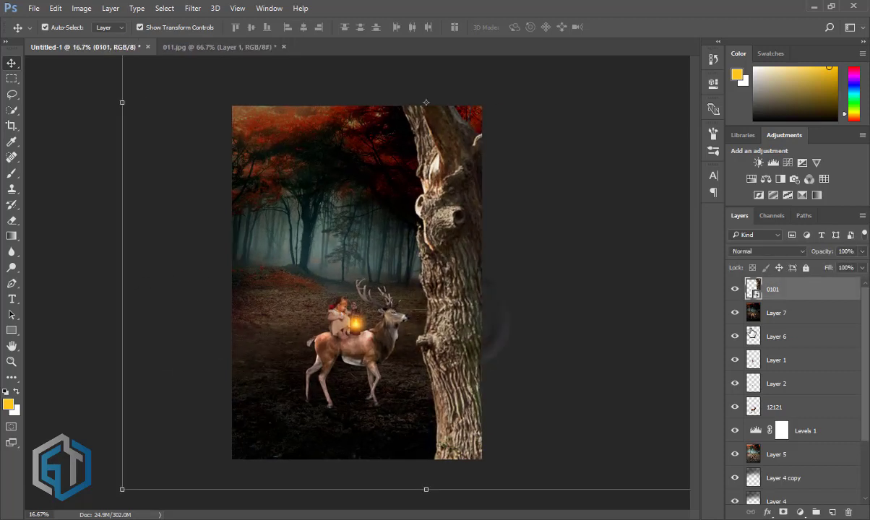
Add a new layer above the tree and paint black down the trunk.
click(834, 513)
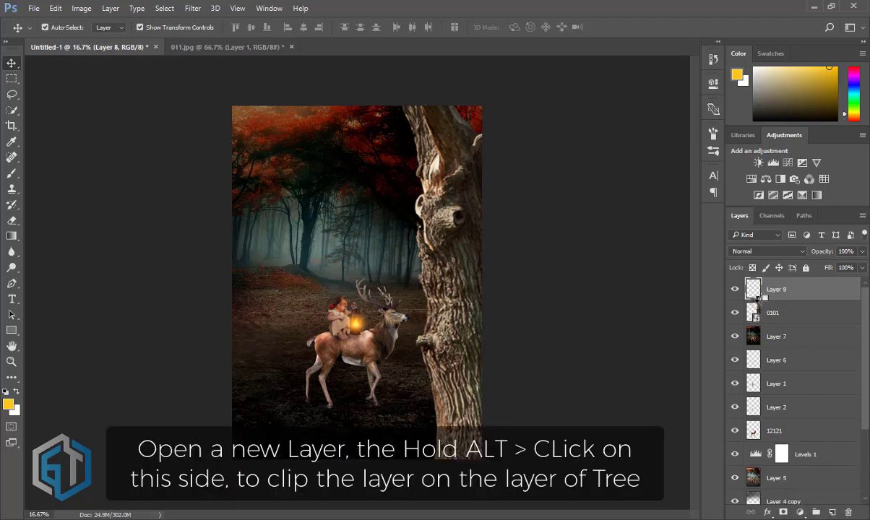
key(b)
drag(434, 116, 468, 257)
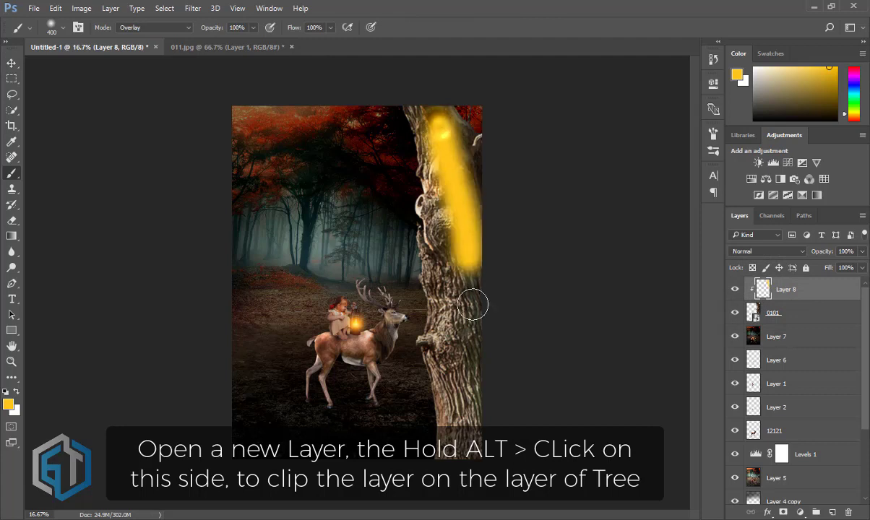
key(d)
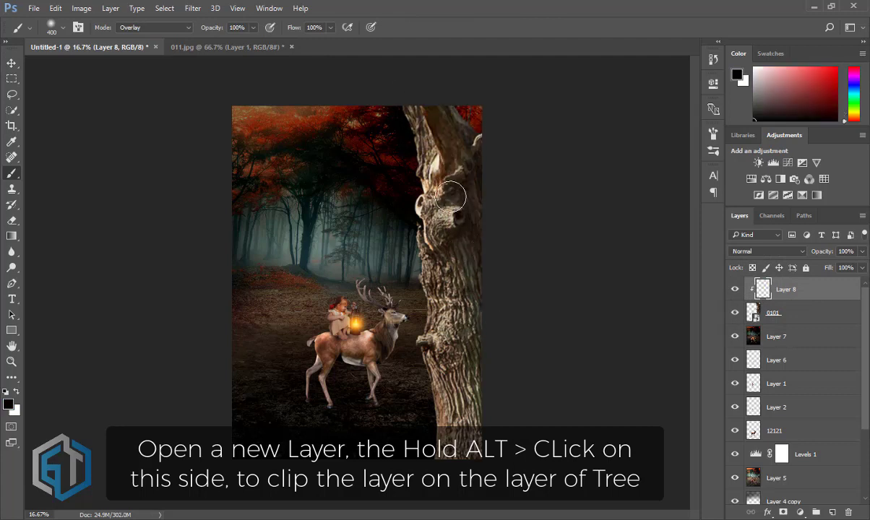
drag(419, 102, 466, 175)
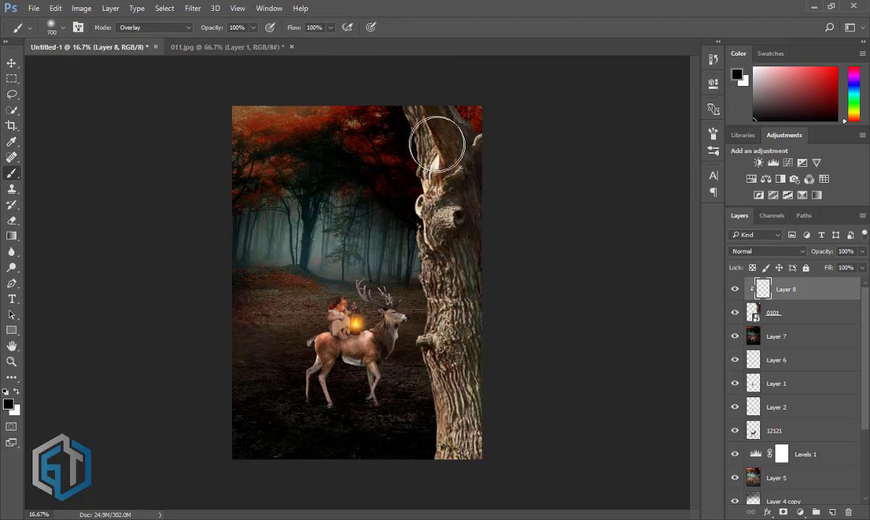
mouse_move(436, 143)
mouse_down()
mouse_move(491, 301)
mouse_move(436, 113)
mouse_move(475, 281)
mouse_move(441, 203)
mouse_move(464, 448)
mouse_move(480, 367)
mouse_move(470, 492)
mouse_move(454, 498)
mouse_up()
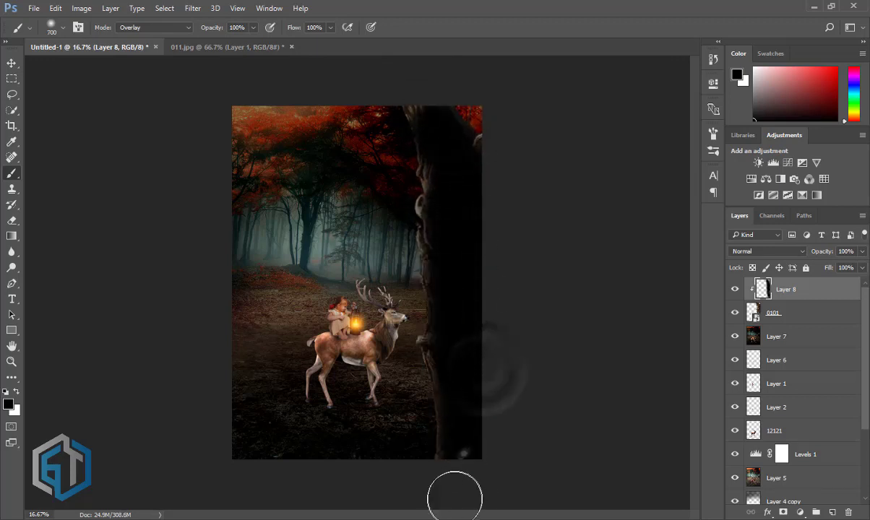
Set Layer 8 to Soft Light blending at 50% opacity.
click(767, 251)
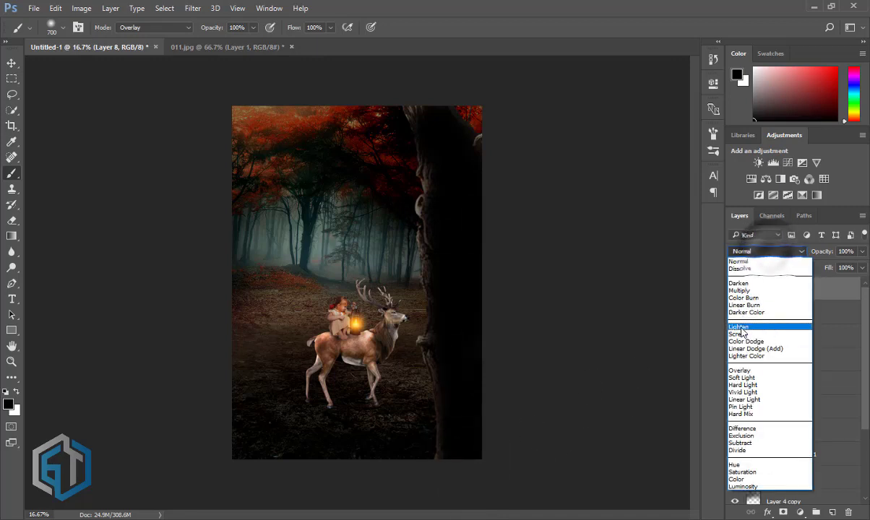
click(741, 378)
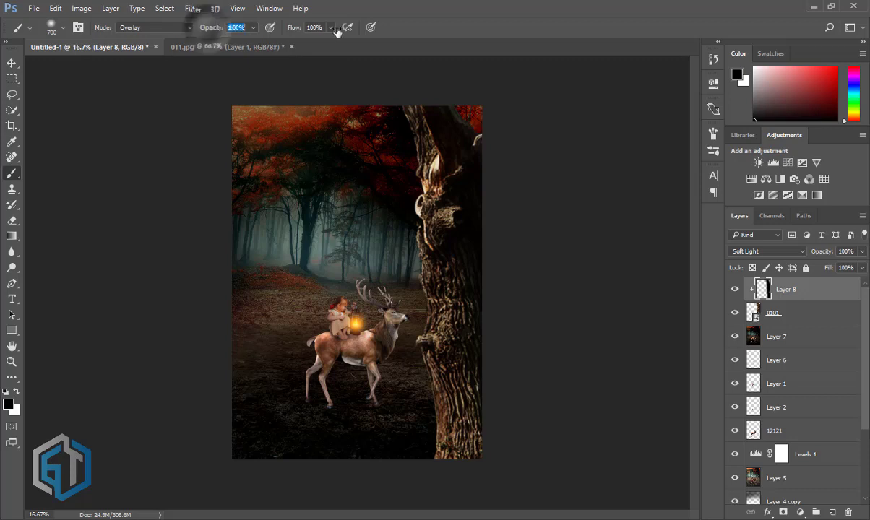
click(821, 253)
text(3)
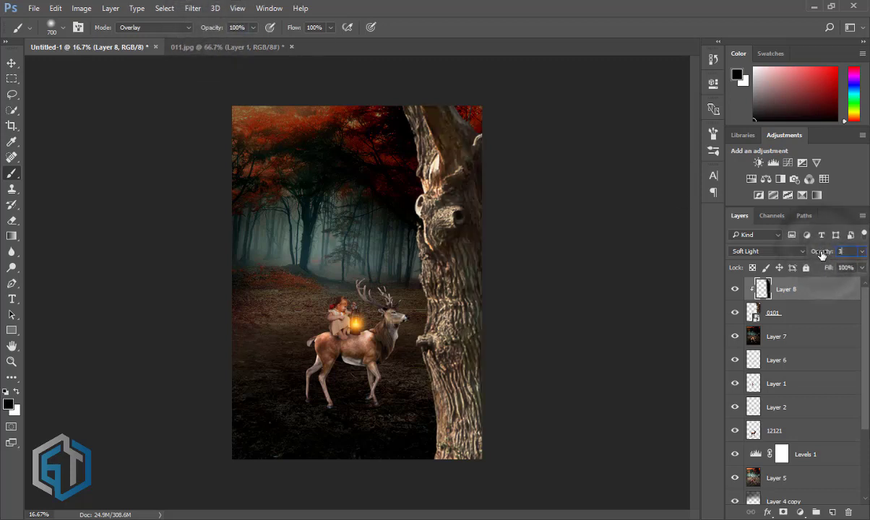
text(0)
key(BackSpace)
key(BackSpace)
text(0)
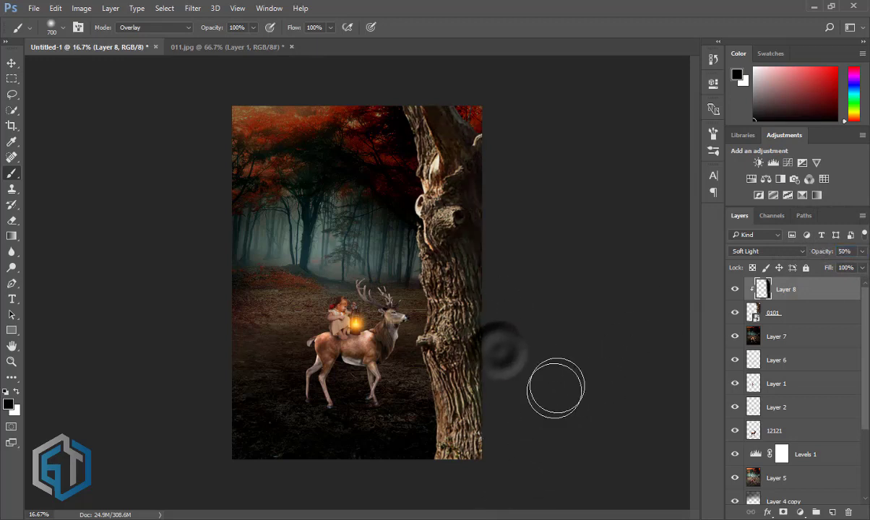
text(v)
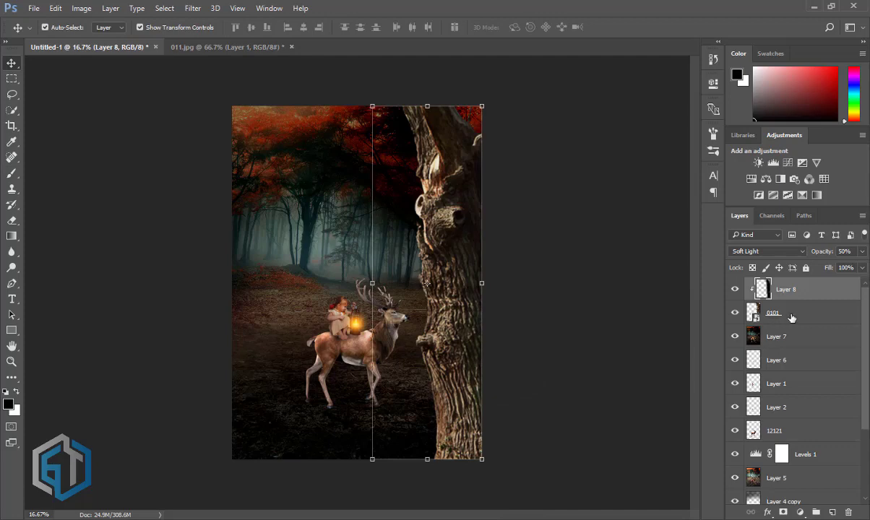
Rasterize the tree layer 0101.
click(791, 317)
click(12, 267)
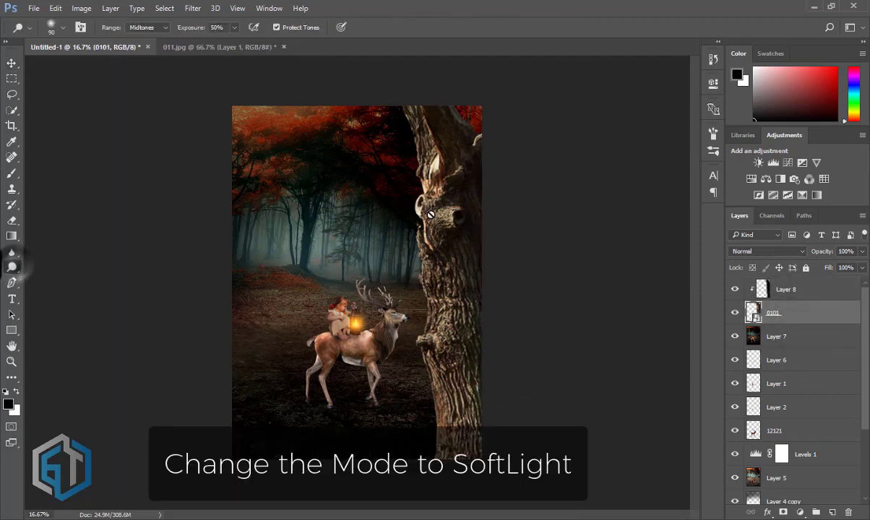
right_click(787, 315)
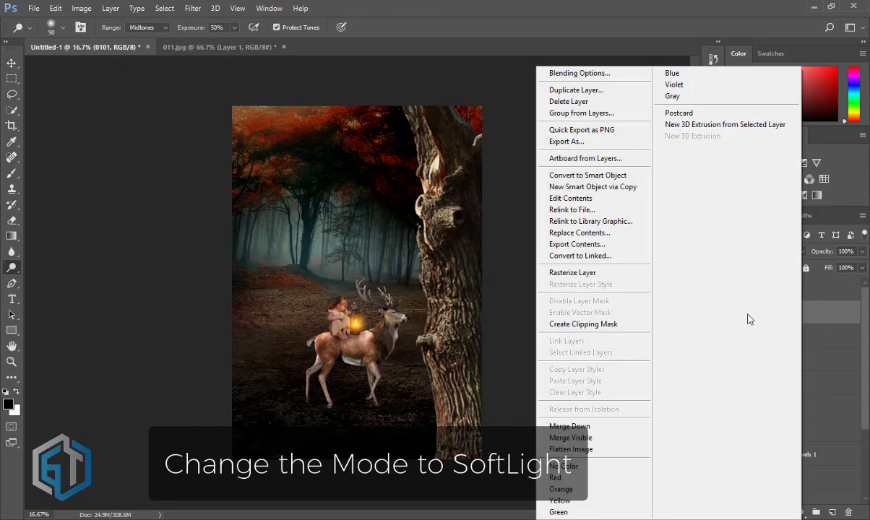
click(575, 277)
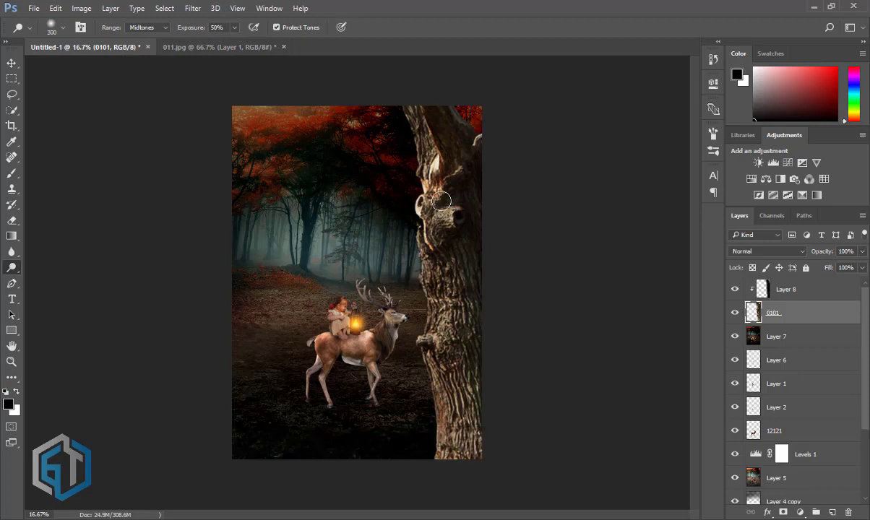
Darken the upper trunk, lighten the middle and lower trunk, then select Layer 8.
mouse_move(422, 144)
mouse_down()
mouse_move(425, 120)
mouse_move(412, 174)
mouse_up()
key(bracketleft)
key(bracketleft)
drag(442, 365, 452, 466)
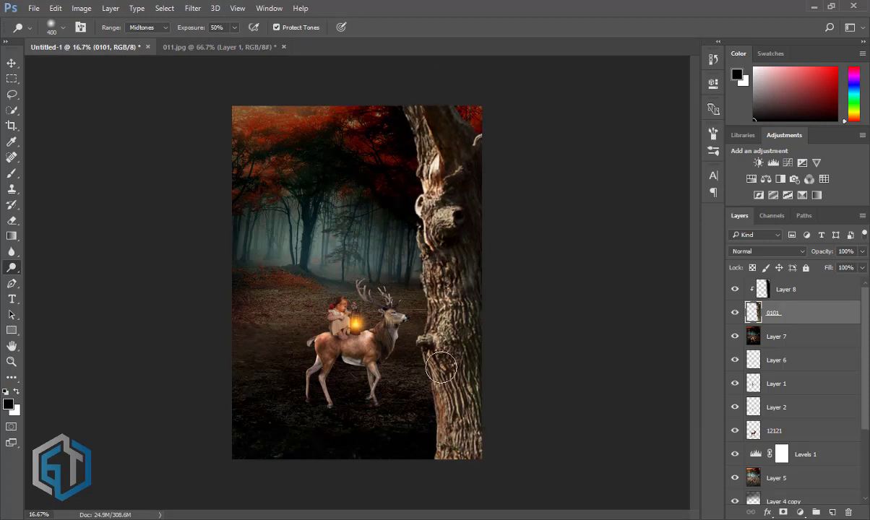
key(v)
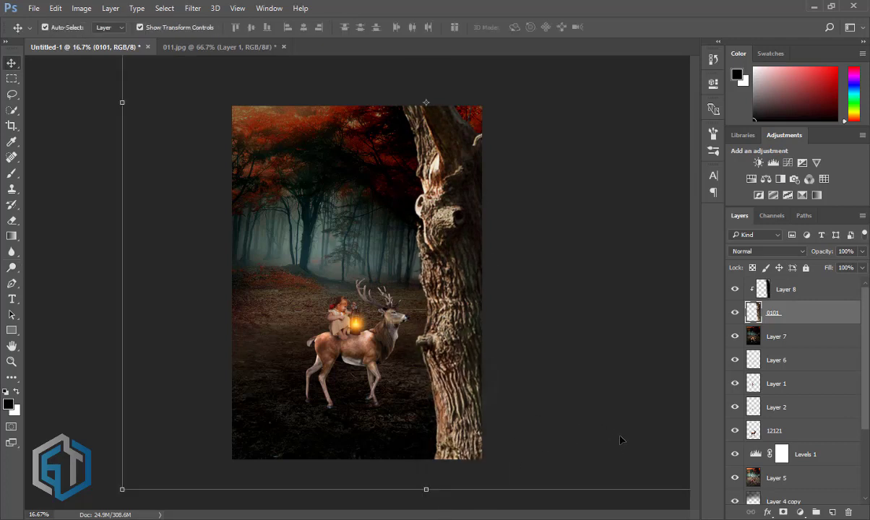
click(791, 292)
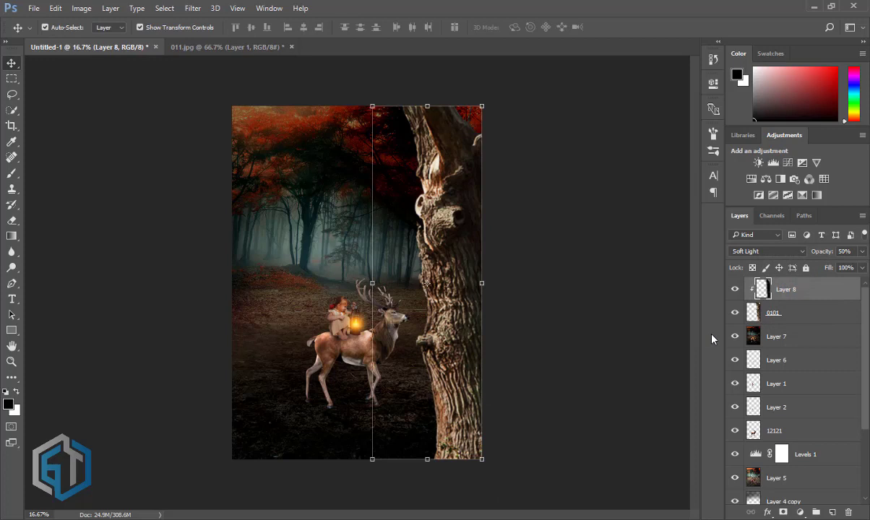
Merge Layer 8 down into the tree layer 0101.
drag(472, 312, 470, 318)
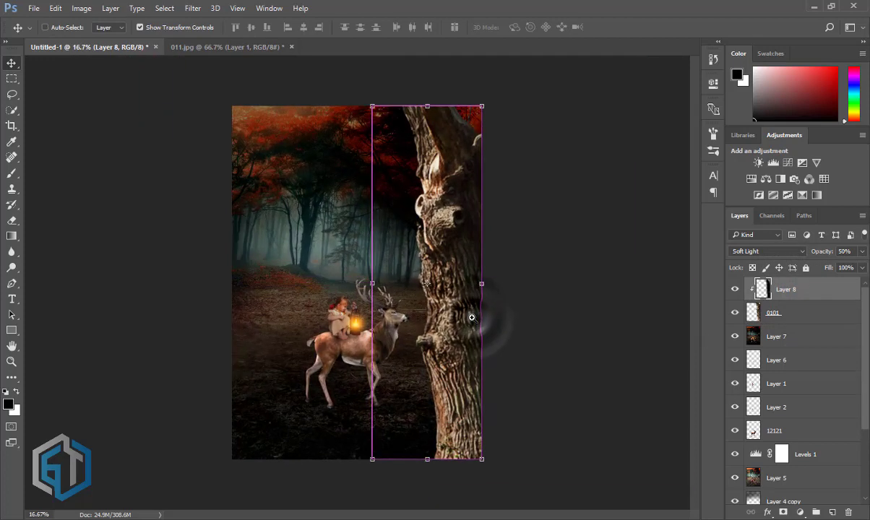
click(798, 315)
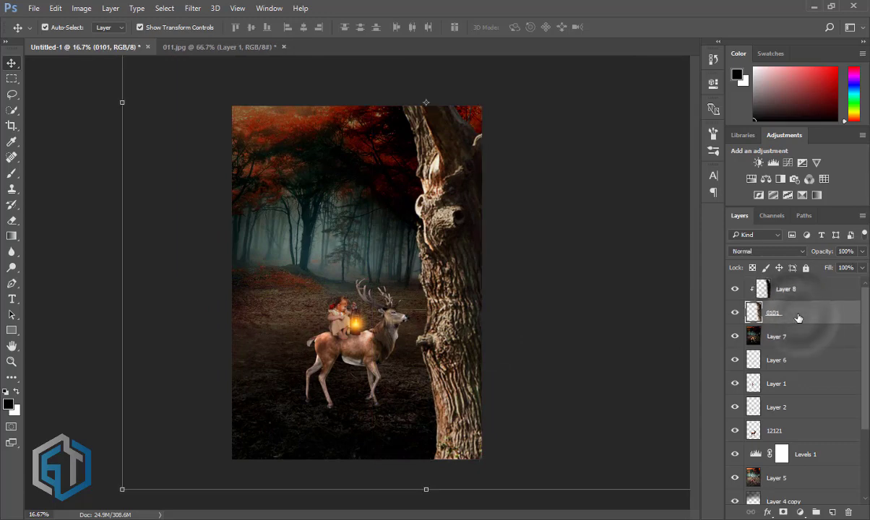
click(794, 289)
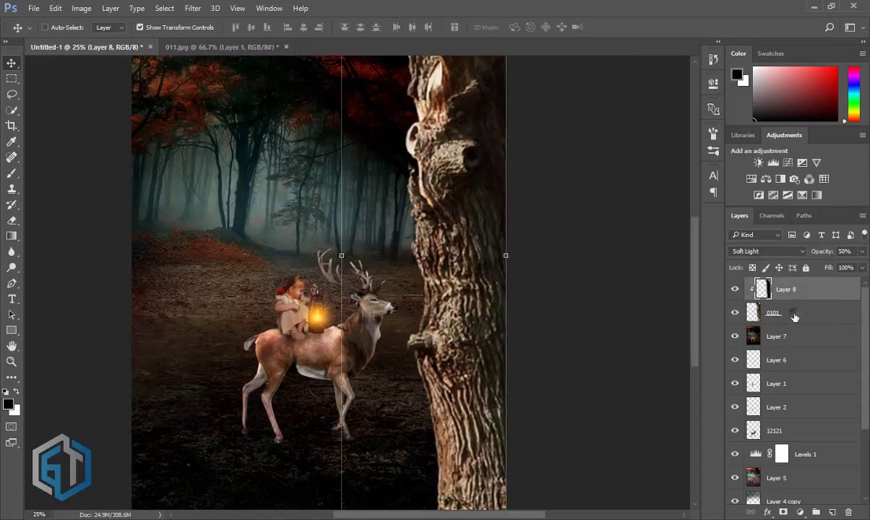
key(ctrl+plus)
right_click(797, 297)
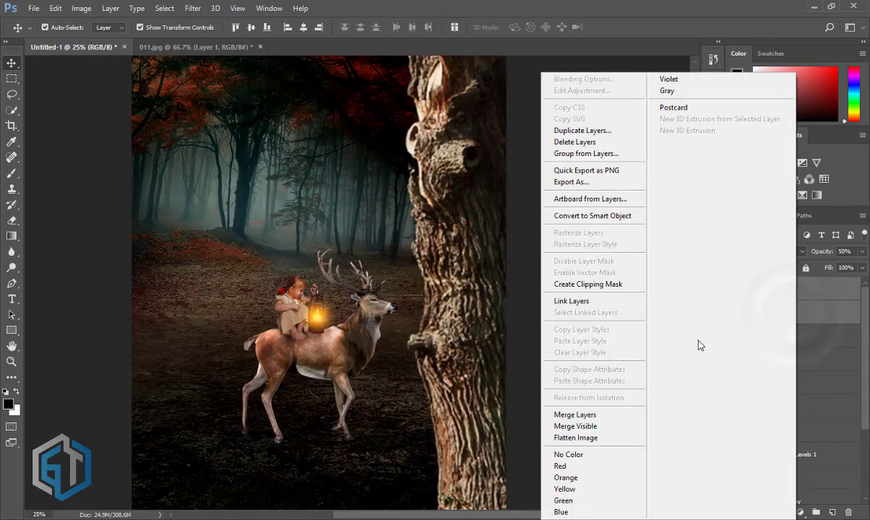
click(593, 413)
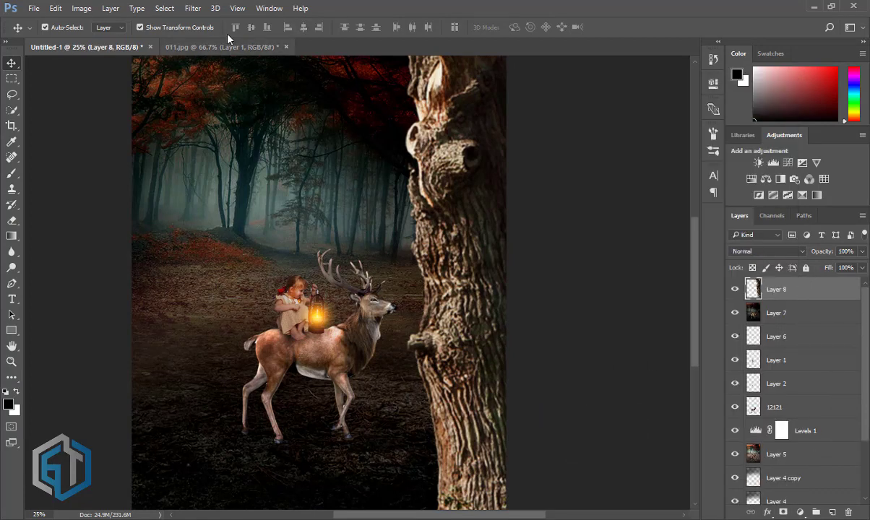
Apply a Field Blur of about 24 px to the tree, pinned beside the trunk.
click(192, 8)
mouse_move(210, 153)
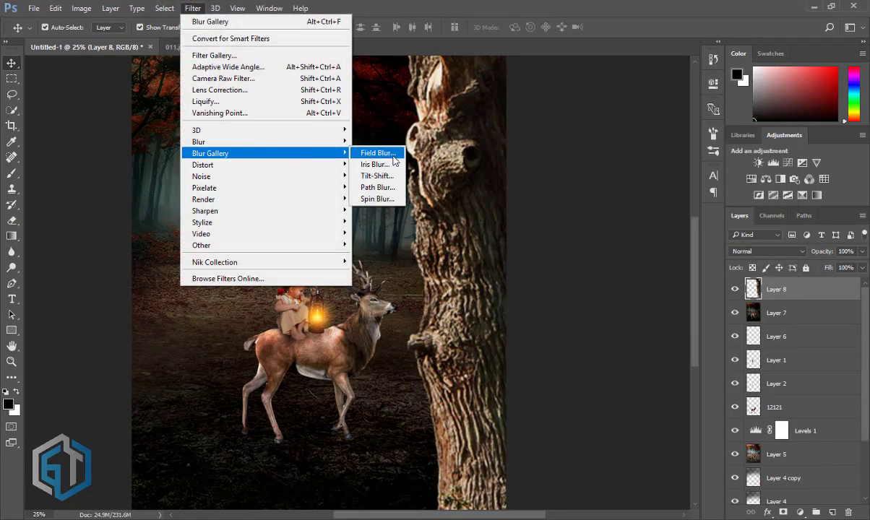
click(377, 153)
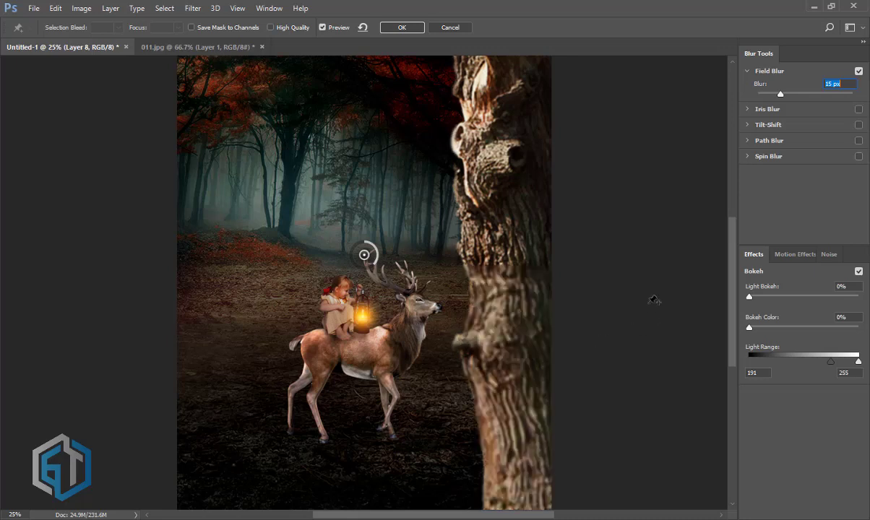
drag(365, 256, 619, 273)
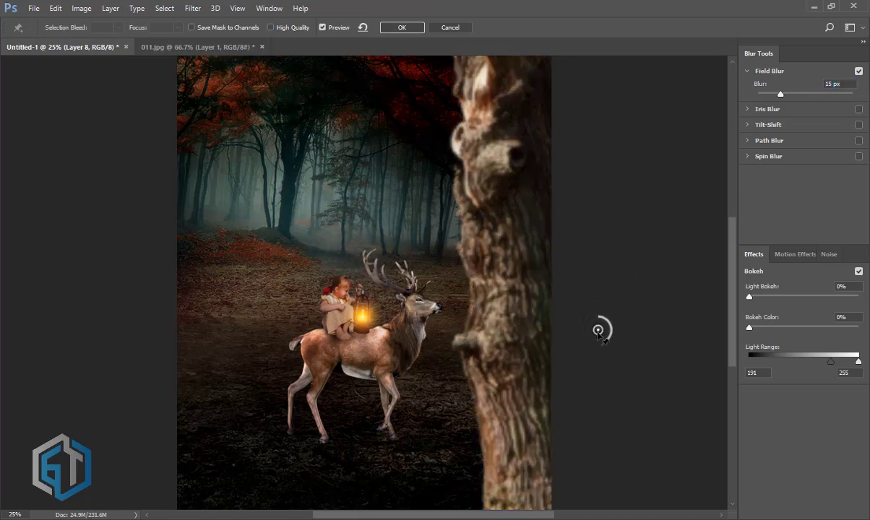
drag(598, 330, 545, 327)
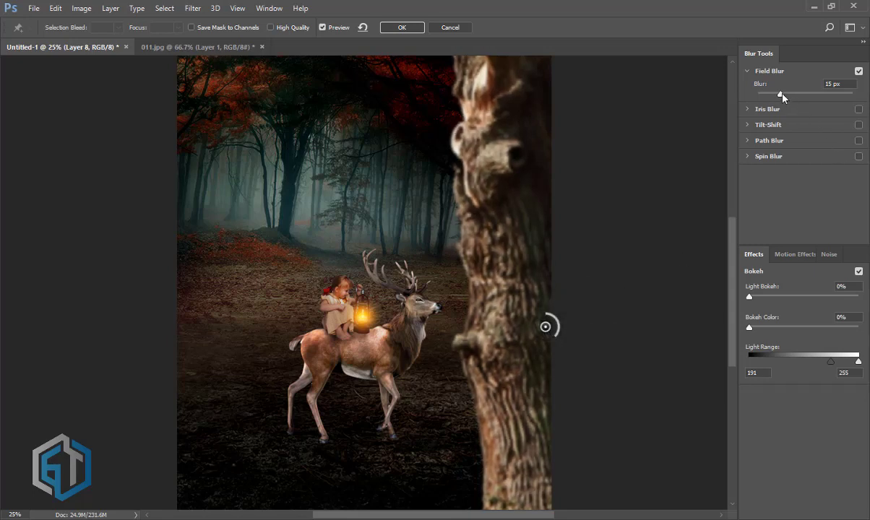
key(ctrl+minus)
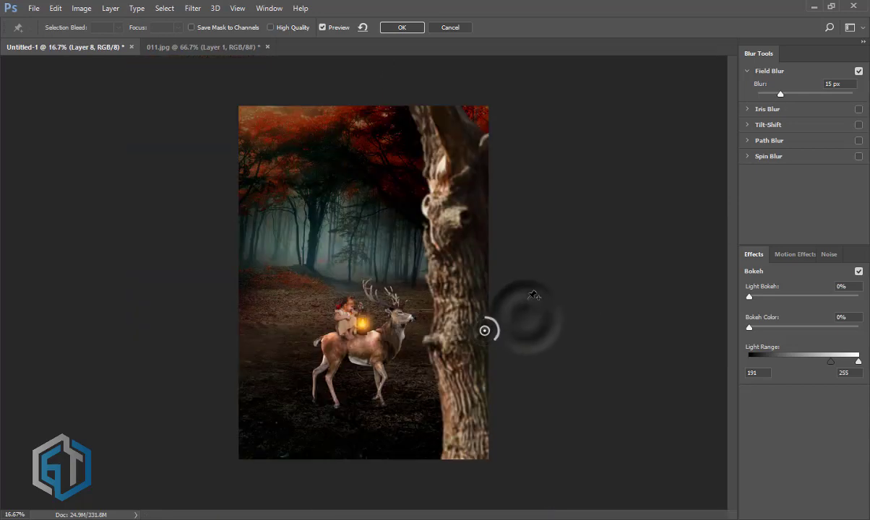
drag(779, 95, 786, 96)
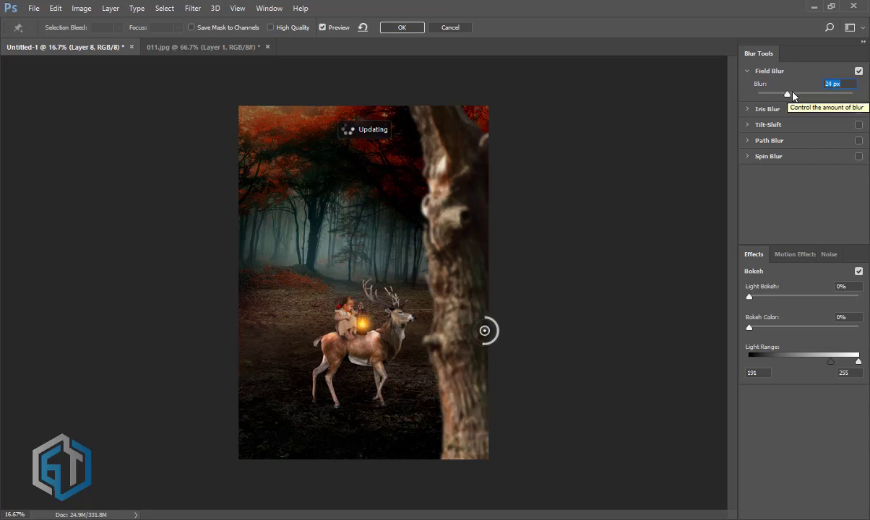
click(394, 32)
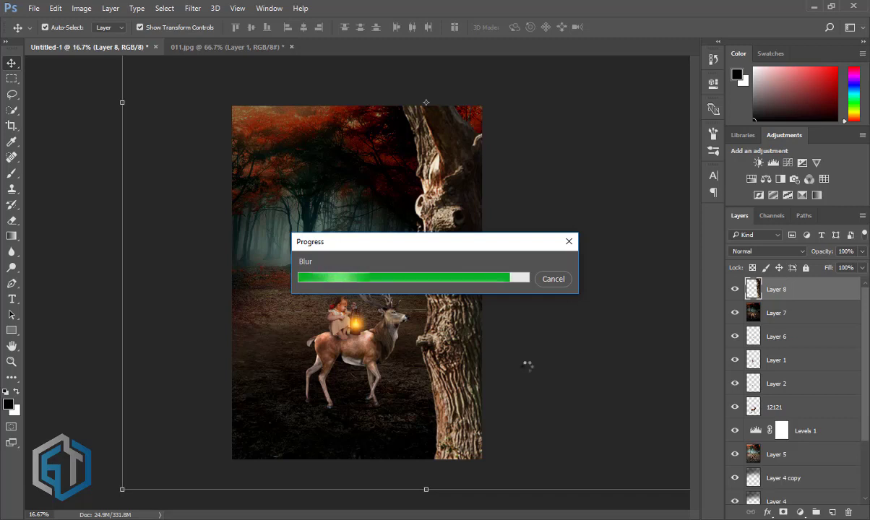
Stamp all visible layers into a new merged Layer 9.
click(578, 370)
key(ctrl+z)
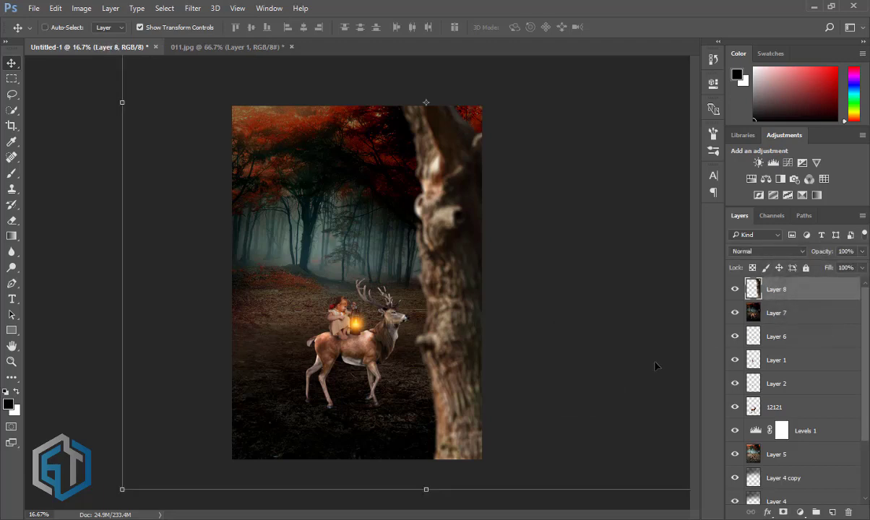
key(ctrl+shift+alt+e)
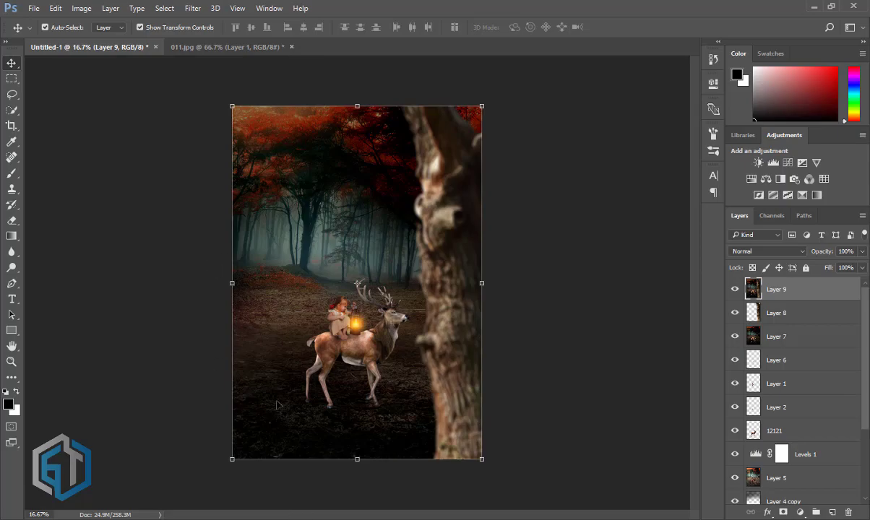
Bring the leaves image 0.png into Photoshop and drag a small leaf into the forest composite.
key(alt+Tab)
mouse_move(136, 85)
mouse_down()
mouse_move(273, 348)
mouse_move(262, 506)
mouse_move(334, 8)
mouse_move(340, 165)
mouse_up()
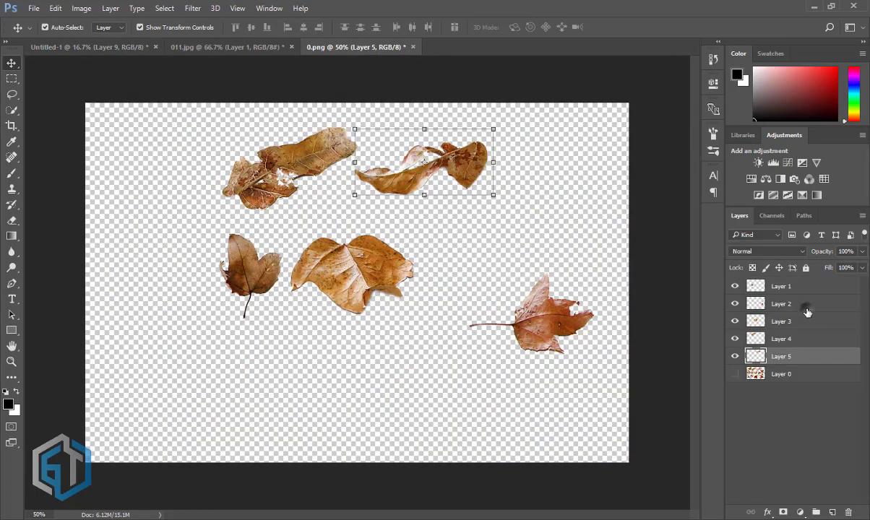
click(794, 289)
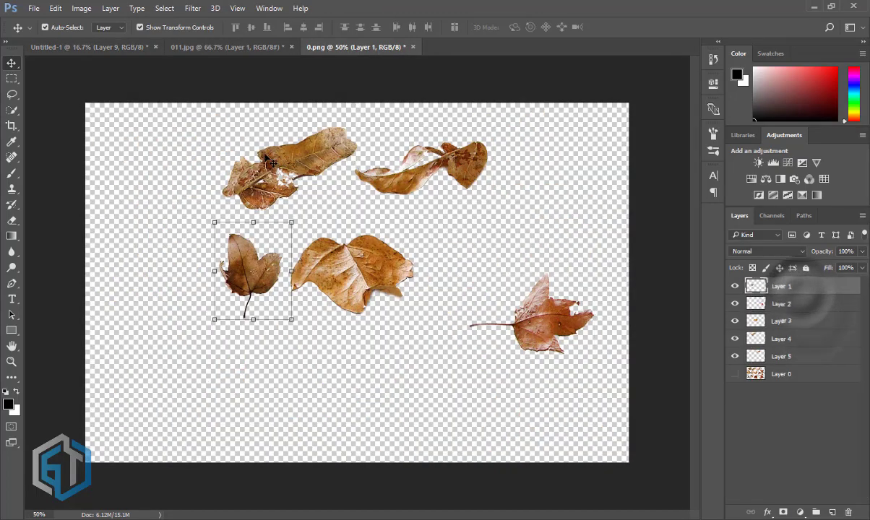
click(315, 164)
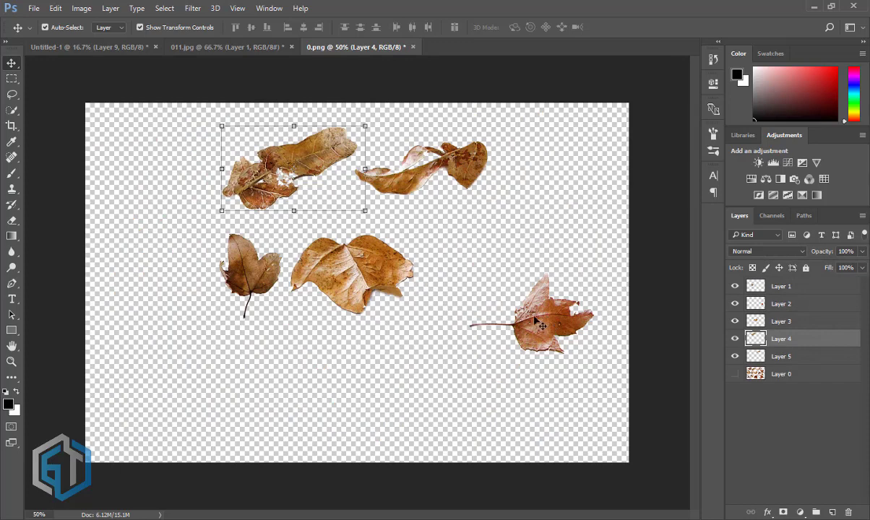
drag(237, 245, 116, 67)
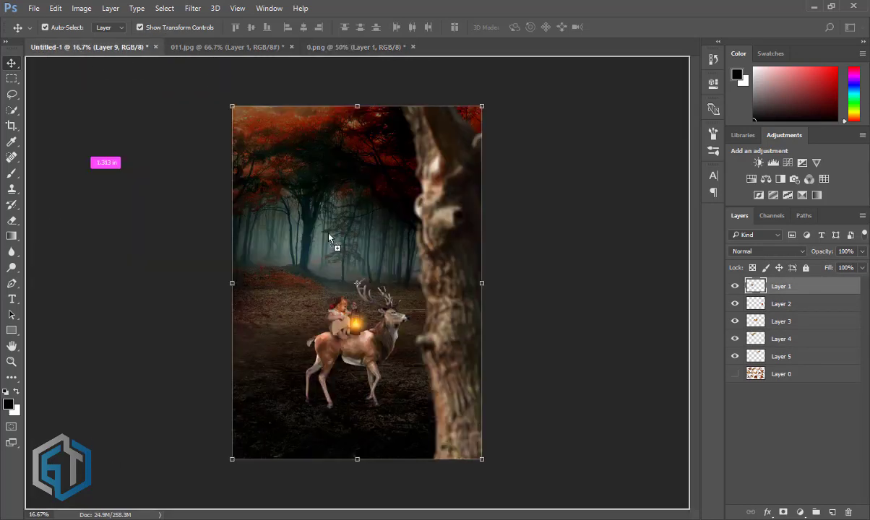
mouse_move(116, 66)
mouse_down()
mouse_move(332, 257)
mouse_move(328, 189)
mouse_up()
Nudge the leaf slightly lower in the forest scene.
scroll(331, 256, up, 2)
scroll(321, 249, down, 1)
scroll(317, 246, up, 1)
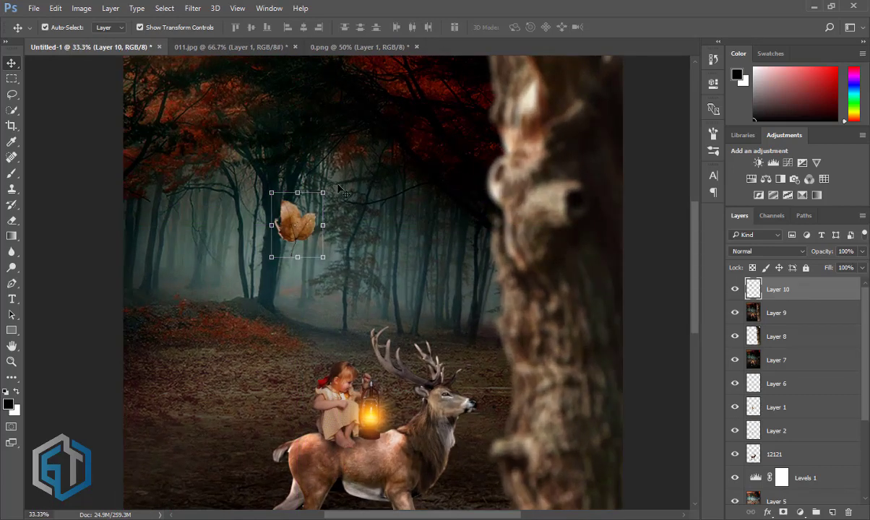
mouse_move(297, 220)
mouse_down()
mouse_move(293, 245)
mouse_move(289, 231)
mouse_up()
scroll(295, 238, down, 1)
scroll(293, 245, up, 1)
scroll(293, 245, down, 1)
scroll(291, 230, up, 1)
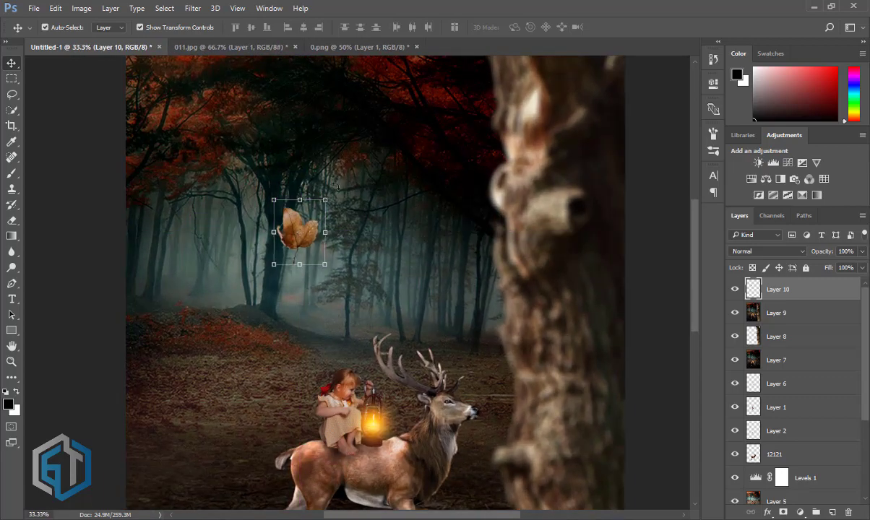
Tilt the leaf, move it up and left, and select leaf Layer 10.
mouse_move(314, 181)
mouse_down()
mouse_move(317, 293)
mouse_move(362, 235)
mouse_up()
click(533, 27)
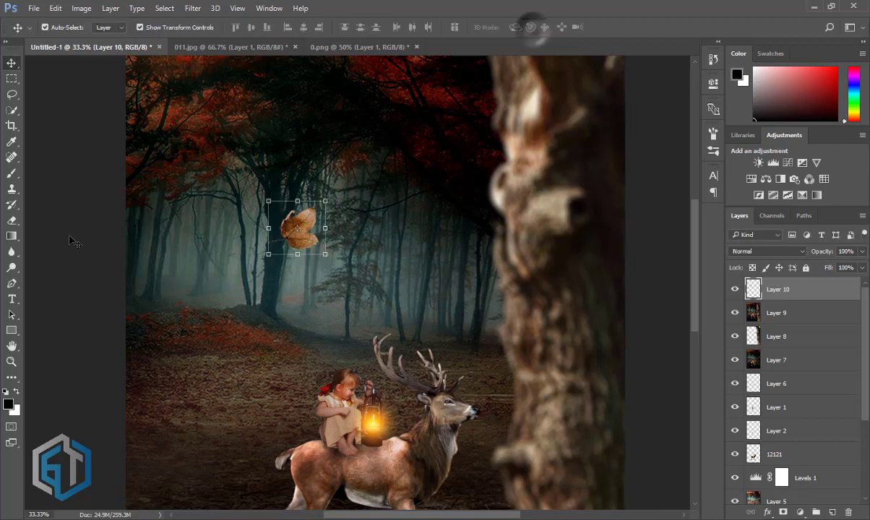
drag(296, 230, 197, 218)
ctrl+click(373, 224)
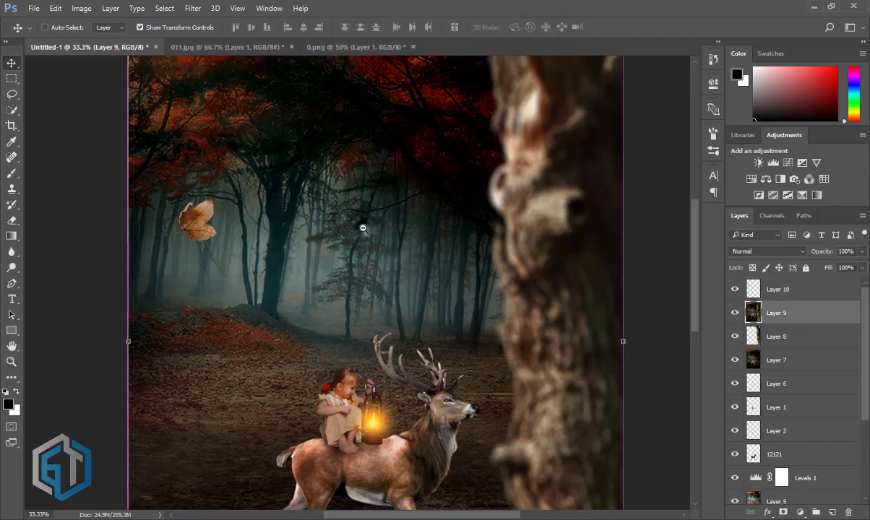
key(ctrl+minus)
click(786, 291)
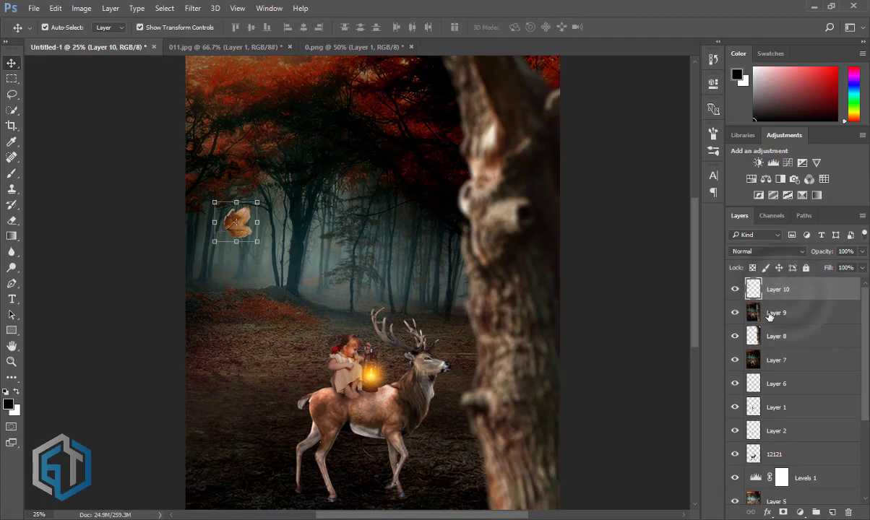
Delete the trial leaf Layer 10 and place a Field Blur pin on Layer 9.
key(Delete)
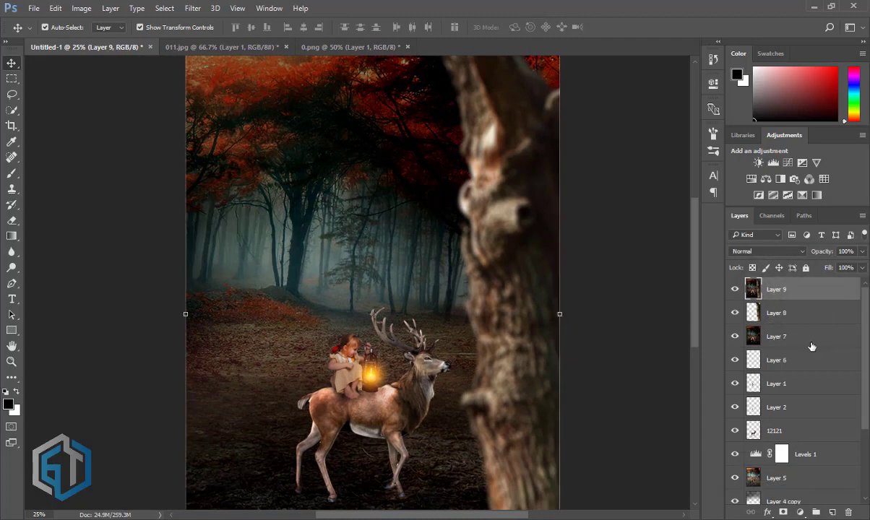
click(189, 8)
mouse_move(210, 153)
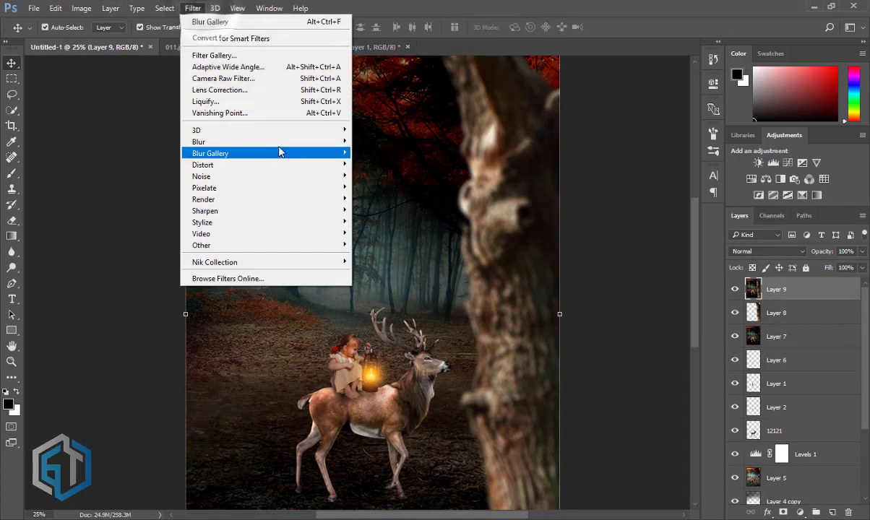
click(282, 153)
click(377, 153)
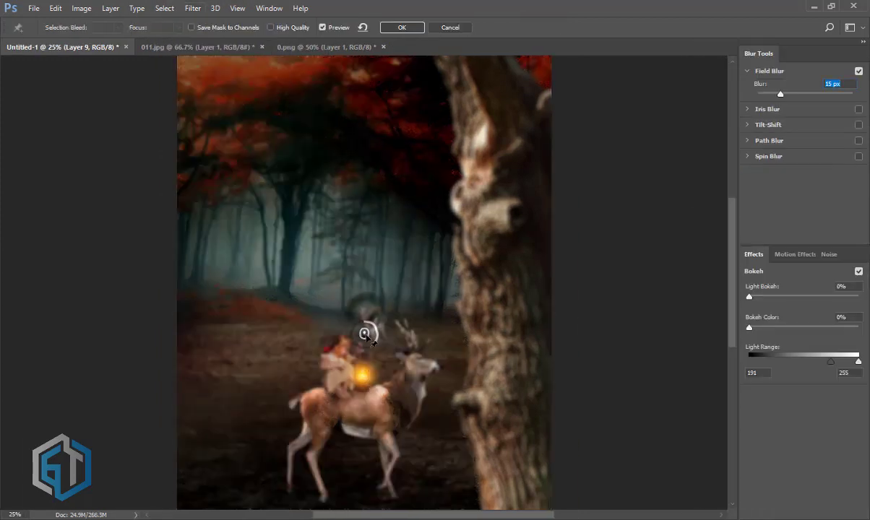
drag(364, 314, 364, 335)
Raise the field blur to about 76 px and apply it.
drag(780, 95, 704, 90)
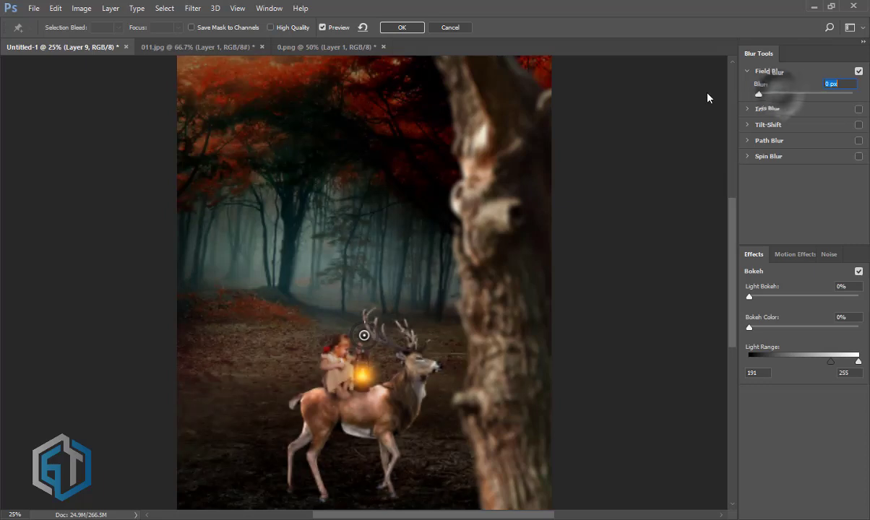
key(ctrl+minus)
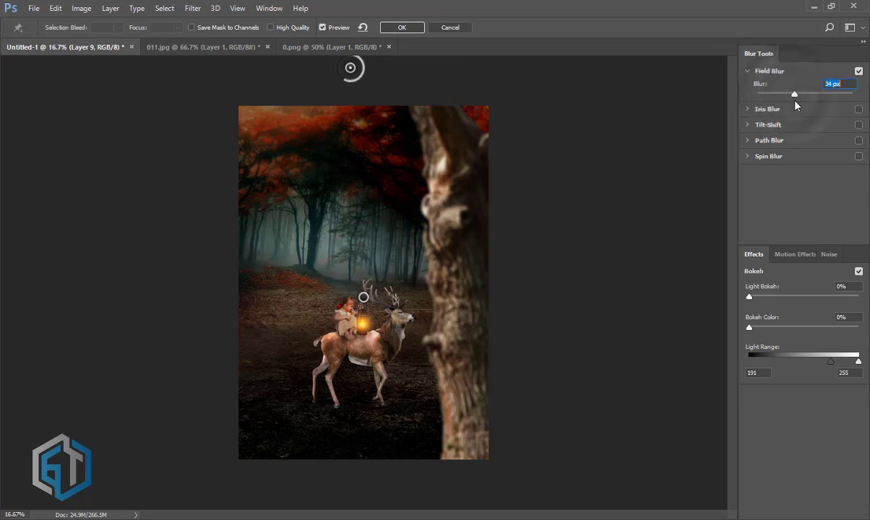
mouse_move(789, 97)
mouse_down()
mouse_move(813, 98)
mouse_move(800, 97)
mouse_up()
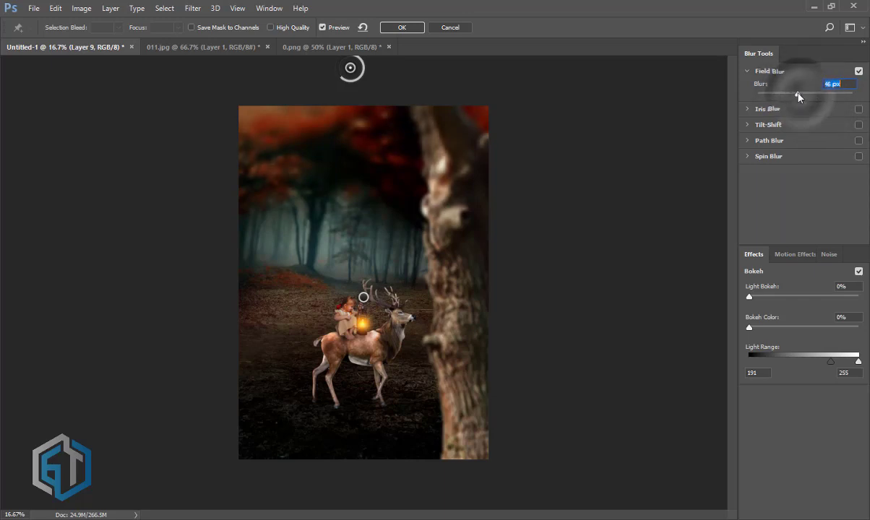
drag(803, 97, 800, 97)
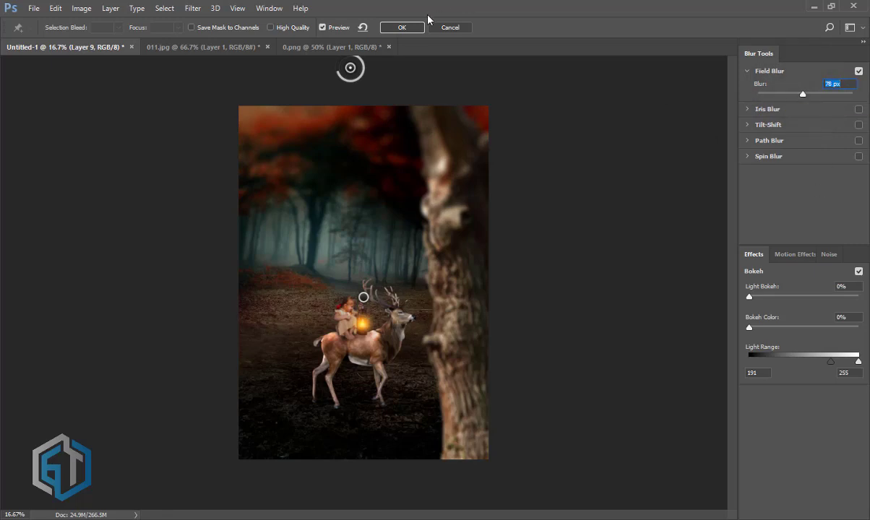
click(402, 26)
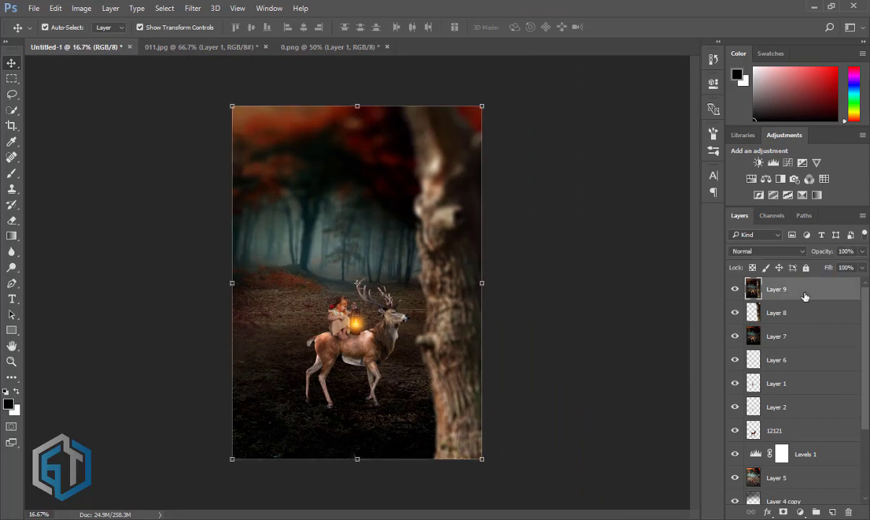
Drag a leaf from 0.png into the forest and rotate it about 45 degrees.
click(804, 295)
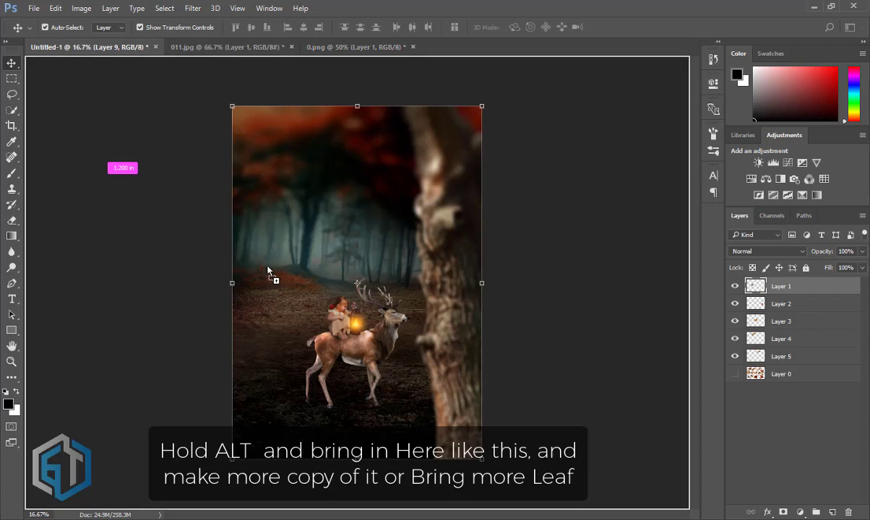
drag(101, 50, 263, 269)
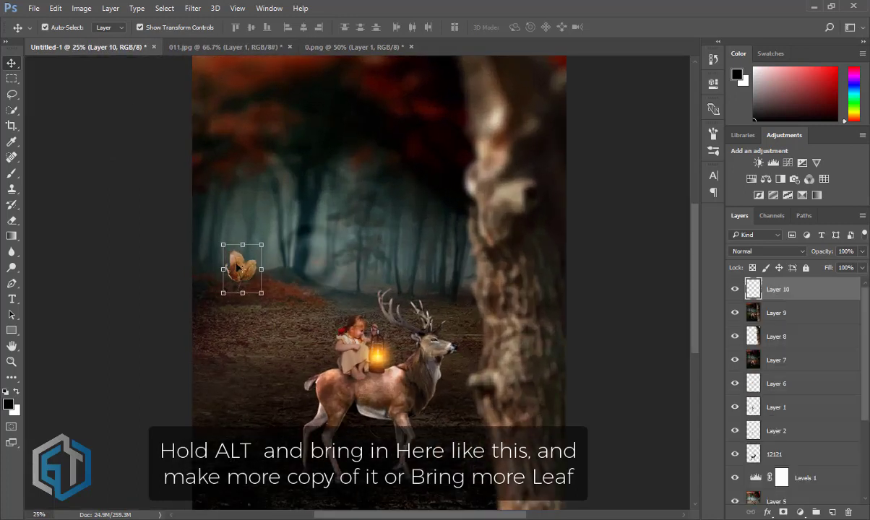
drag(259, 230, 297, 246)
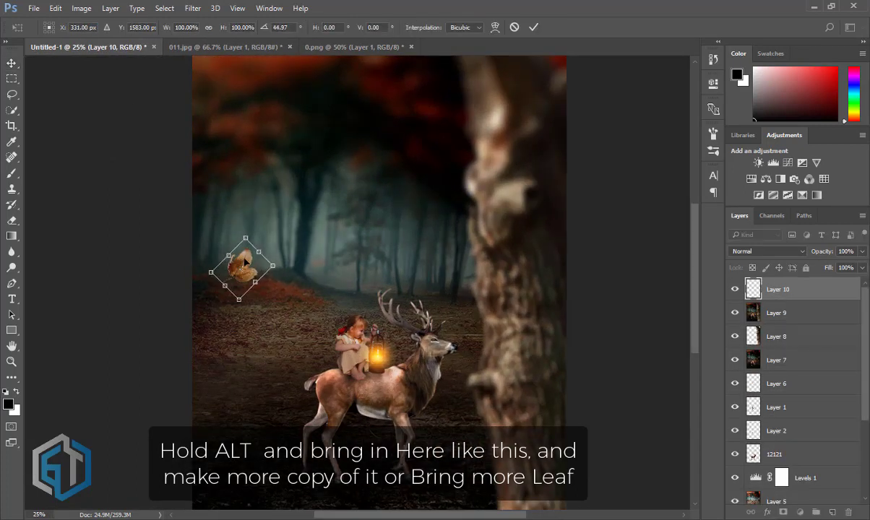
mouse_move(246, 262)
mouse_down()
mouse_move(259, 220)
mouse_move(261, 281)
mouse_move(283, 281)
mouse_move(295, 250)
mouse_up()
click(533, 27)
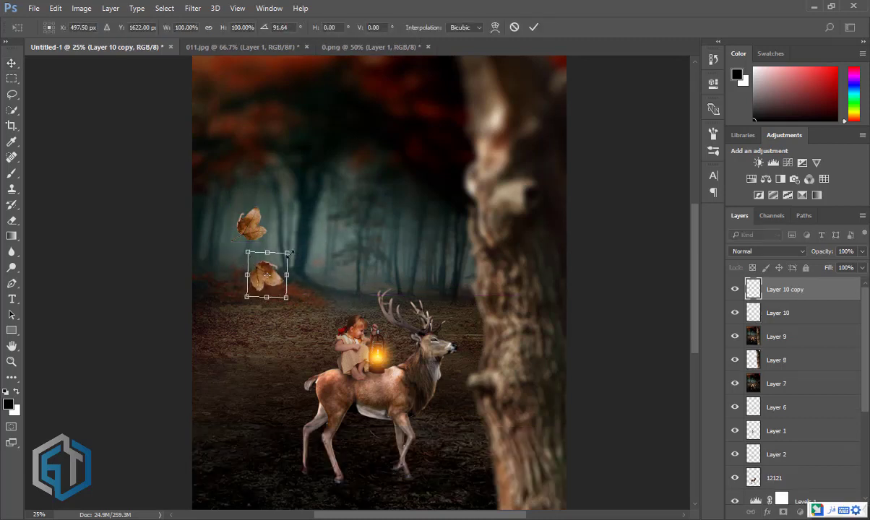
key(Return)
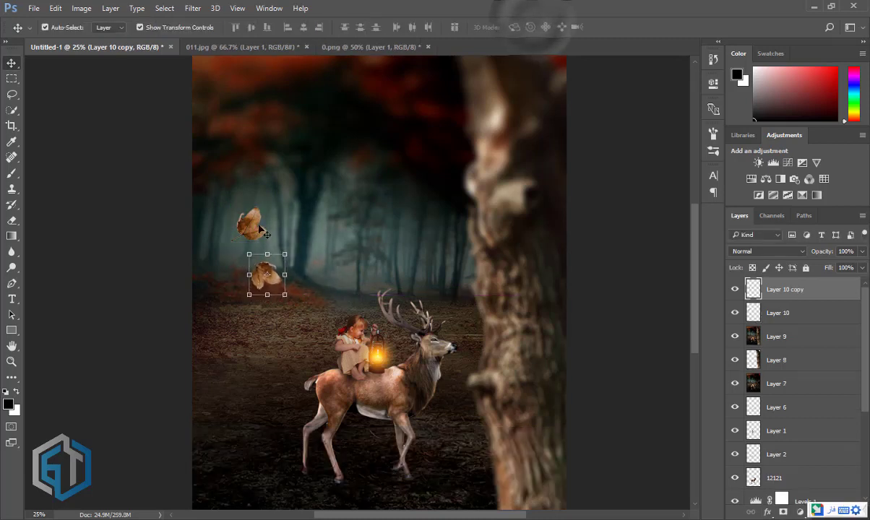
Duplicate the upper leaf toward the lower left and rotate the copy.
click(245, 217)
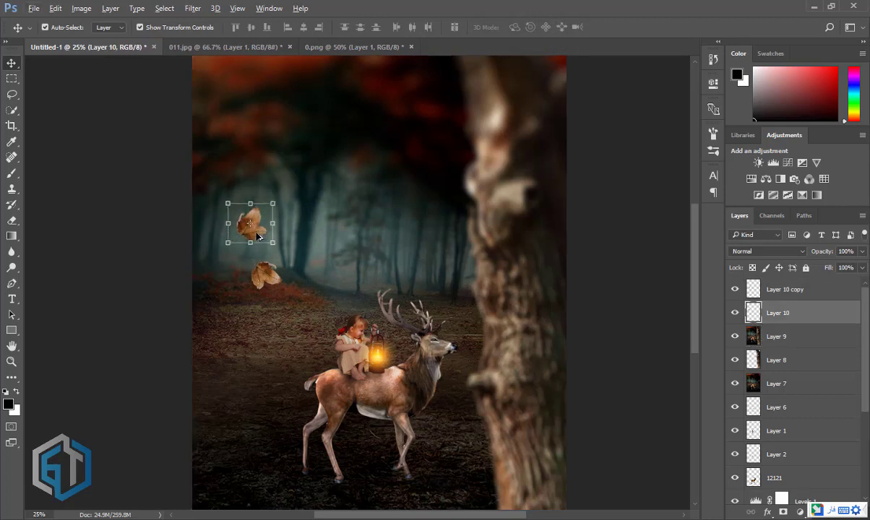
drag(258, 237, 251, 347)
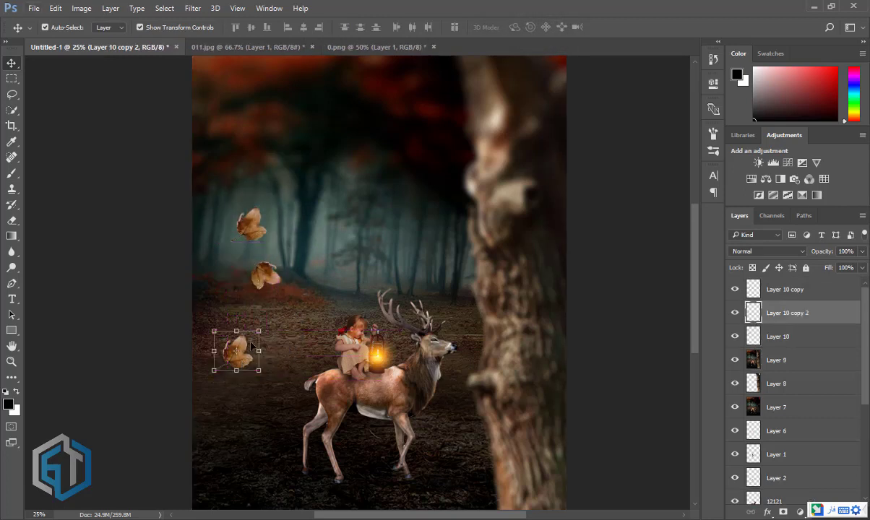
mouse_move(266, 326)
mouse_down()
mouse_move(231, 338)
mouse_move(230, 318)
mouse_up()
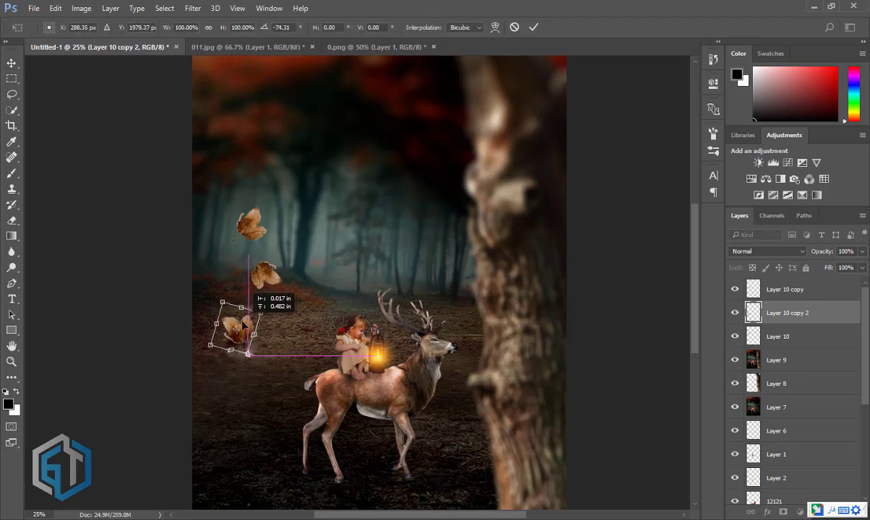
click(533, 26)
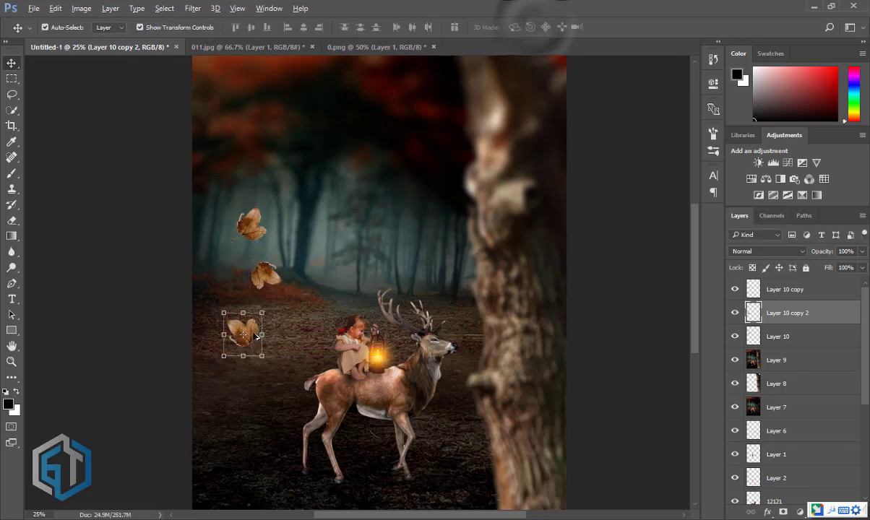
Duplicate the middle leaf down beside the deer, left of its body.
click(260, 279)
drag(260, 278, 260, 405)
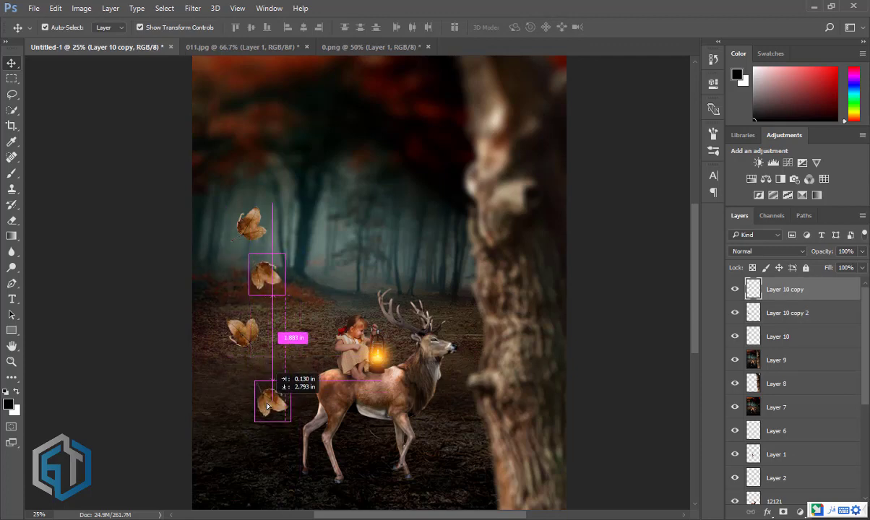
drag(260, 406, 293, 402)
key(ctrl+t)
click(539, 30)
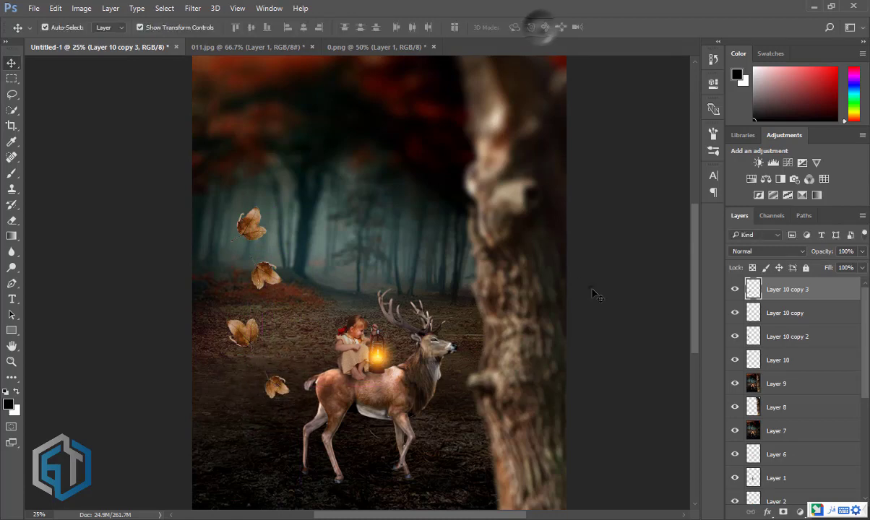
key(ctrl+minus)
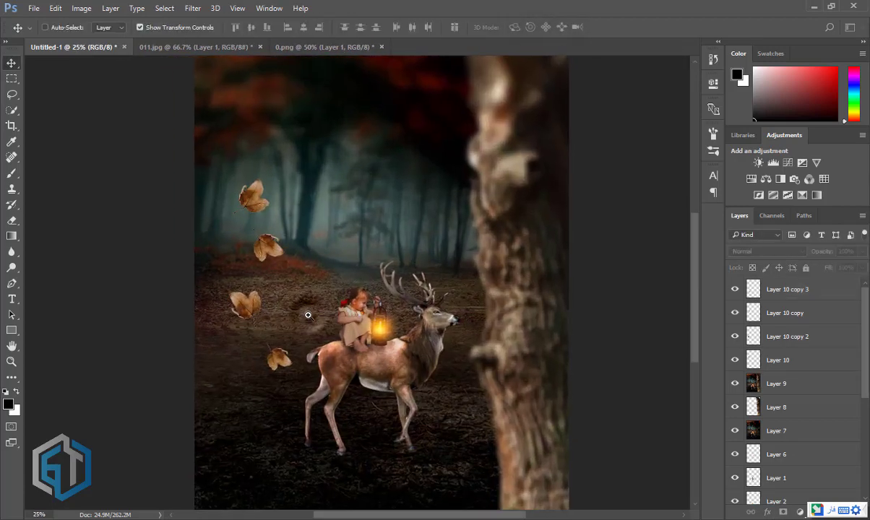
Give the top leaf a 16-pixel Motion Blur.
click(260, 217)
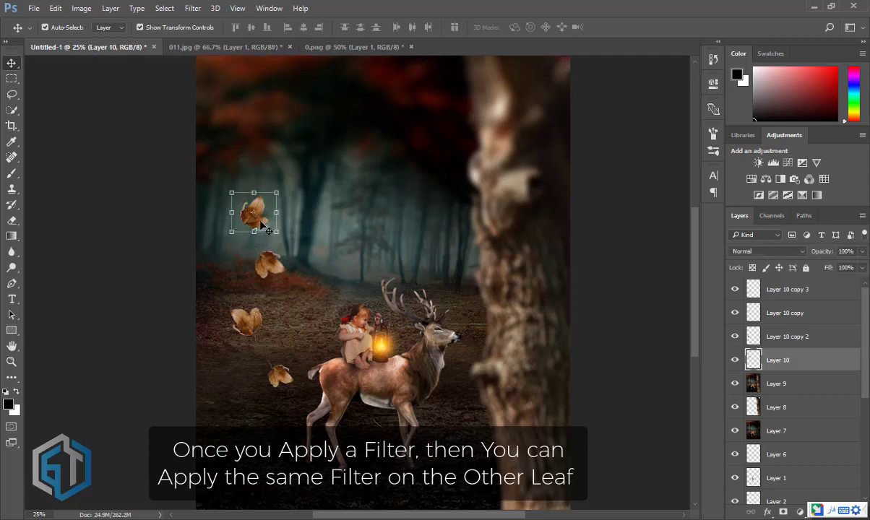
click(192, 8)
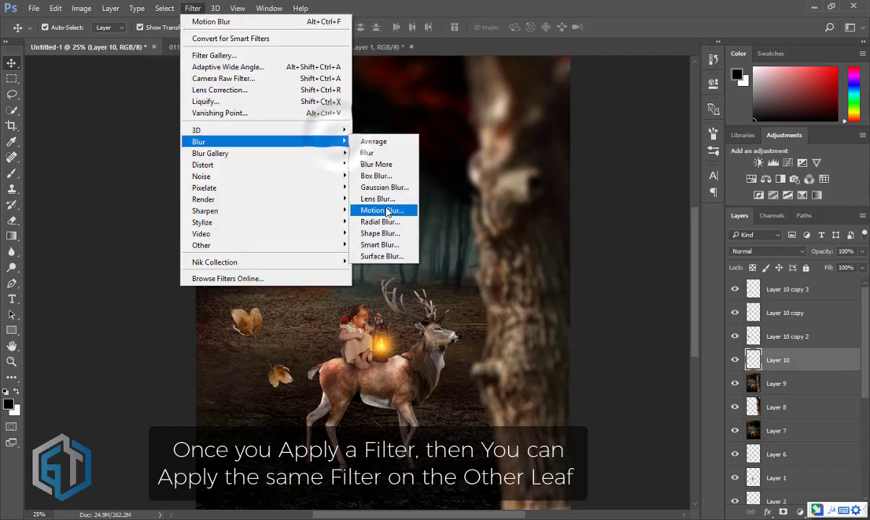
click(382, 211)
drag(356, 318, 357, 317)
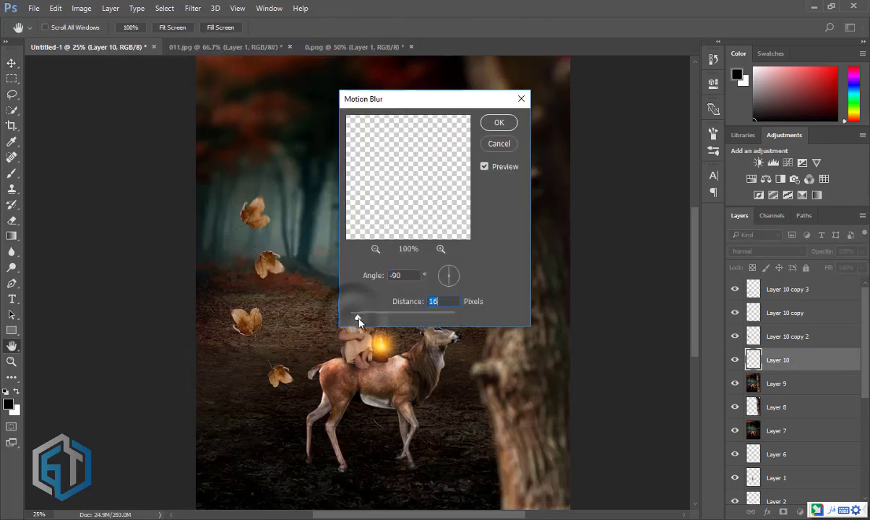
click(499, 123)
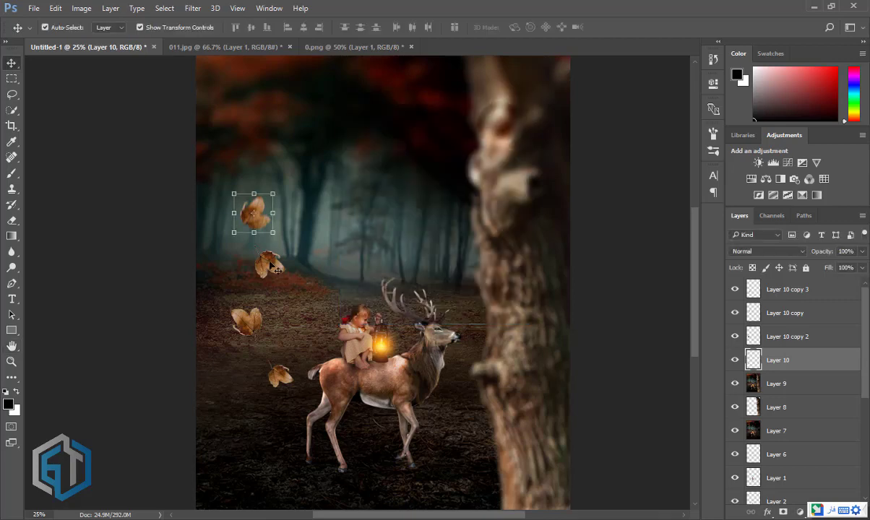
Repeat the motion blur on the second and lower-left leaves.
click(267, 262)
click(192, 7)
click(205, 21)
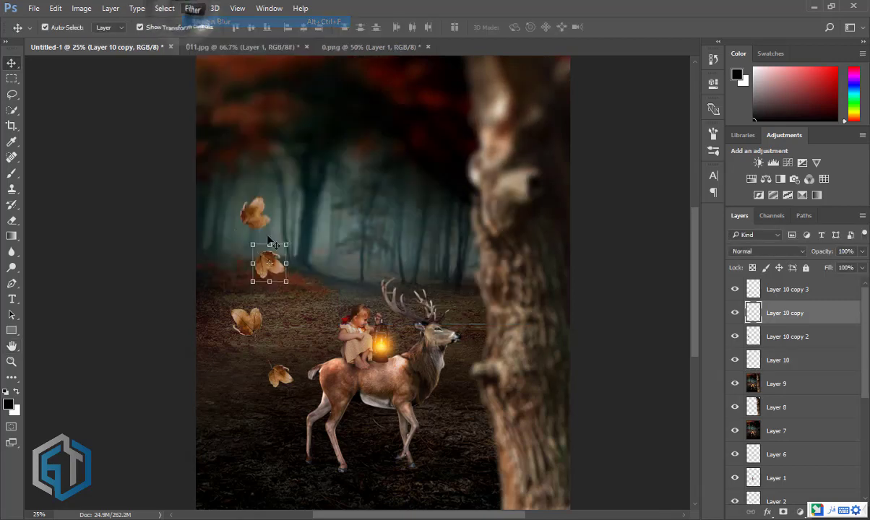
click(249, 337)
click(192, 8)
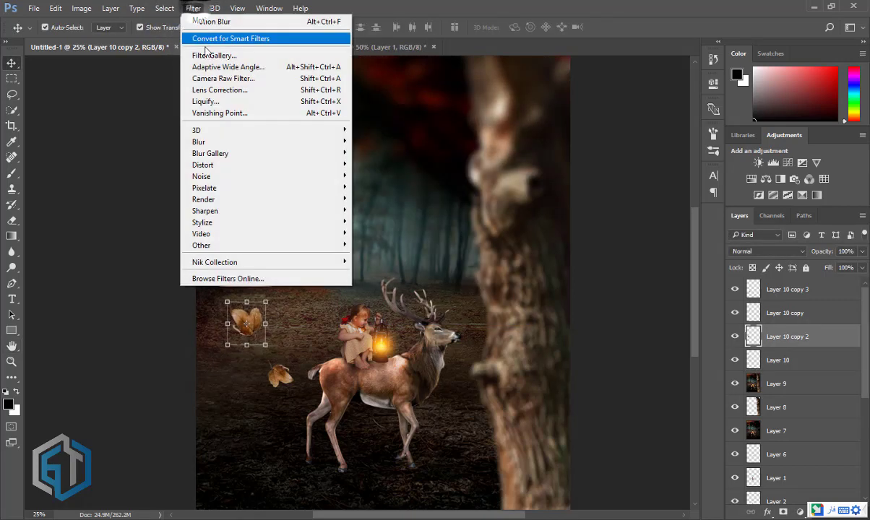
click(206, 20)
Adjust the lowest leaf's position and repeat the motion blur on it.
click(285, 380)
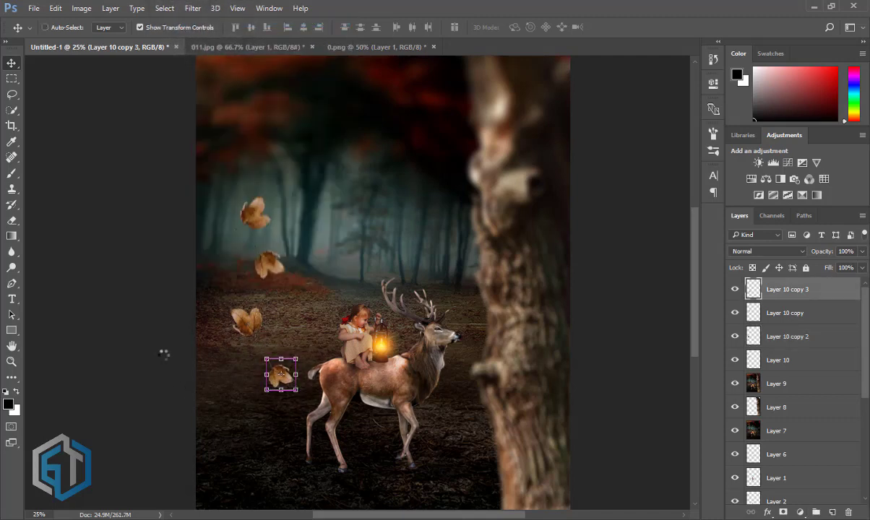
scroll(285, 384, up, 1)
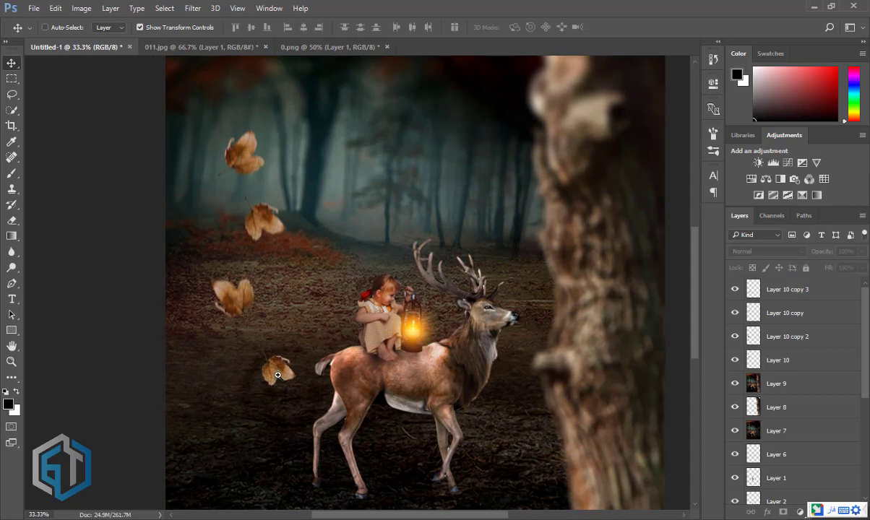
scroll(288, 393, up, 2)
drag(289, 394, 303, 390)
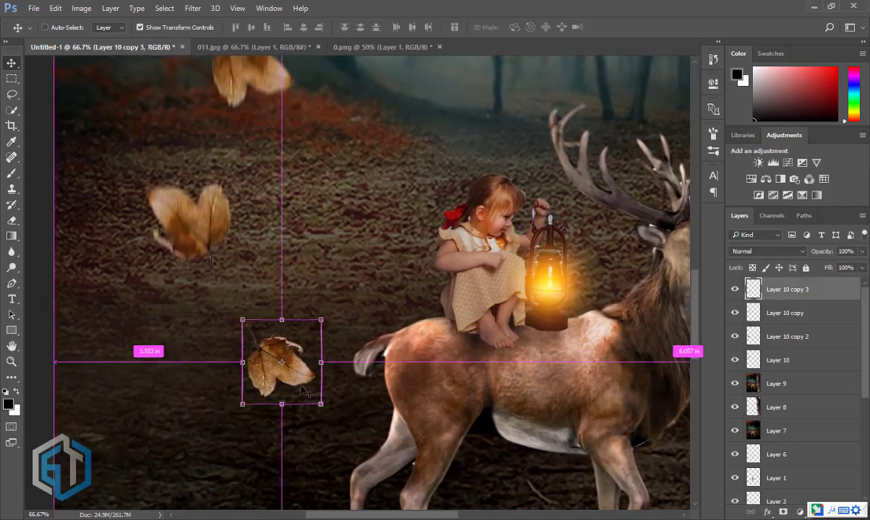
key(ctrl+f)
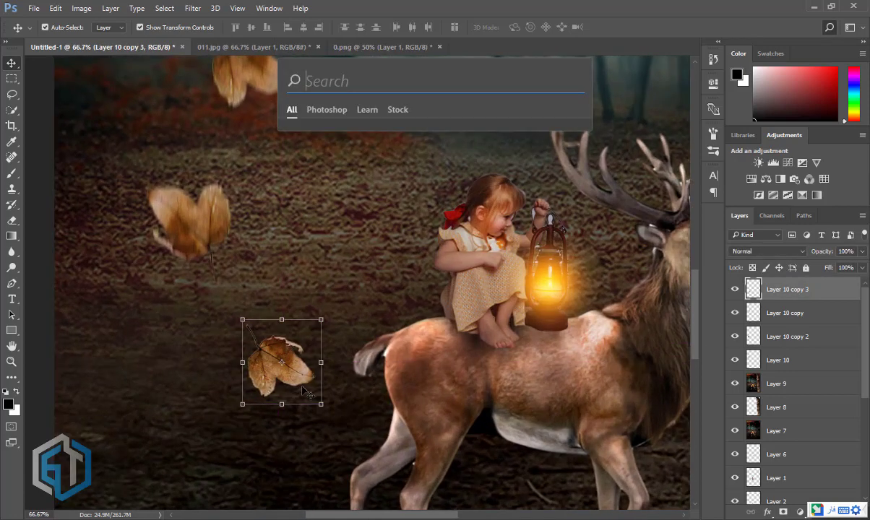
key(Escape)
click(192, 8)
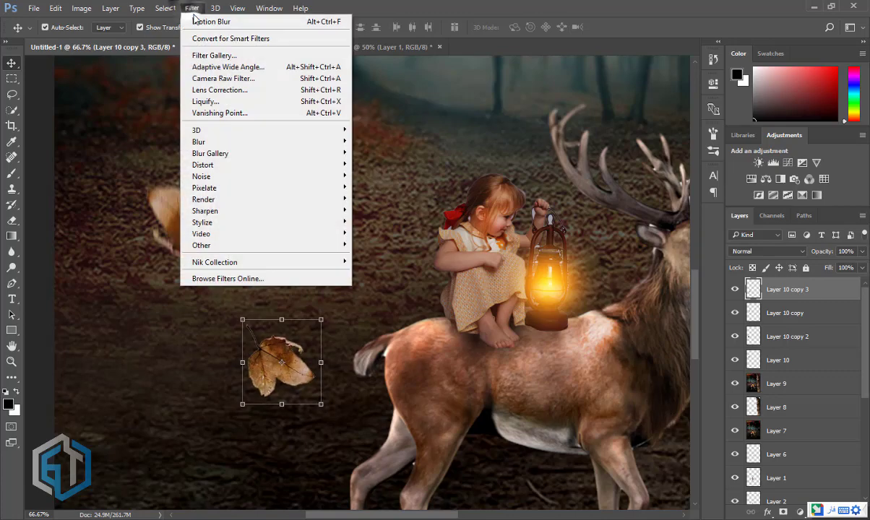
click(209, 21)
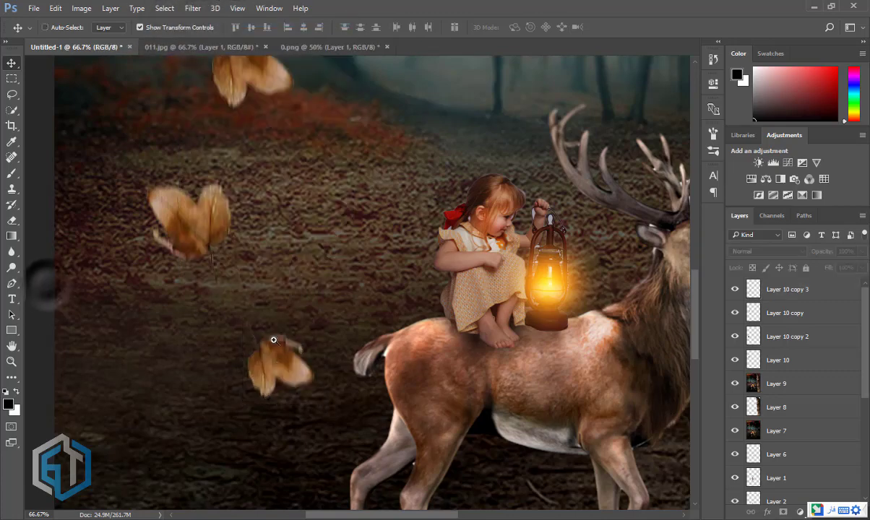
Switch to the 0.png leaves document.
scroll(306, 362, down, 2)
scroll(306, 363, down, 2)
scroll(307, 363, down, 1)
scroll(306, 362, up, 1)
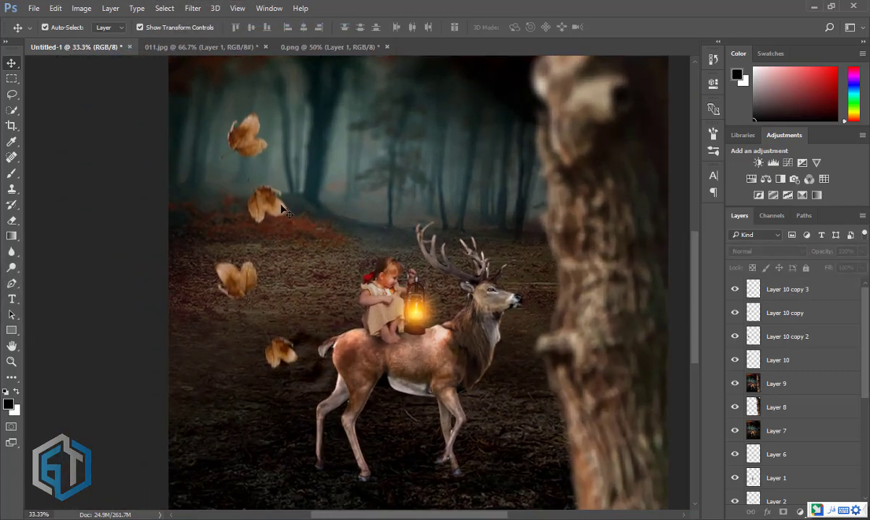
click(318, 45)
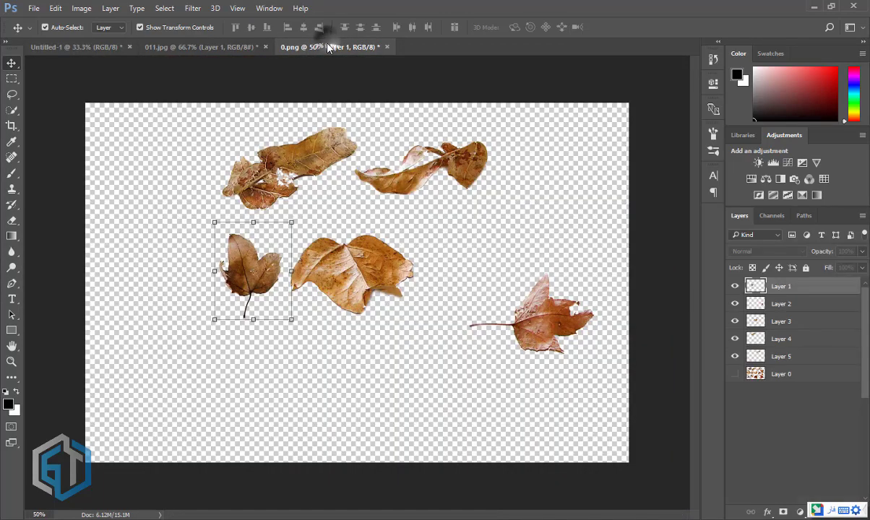
Bring the stemmed leaf into the forest composite, onto the ground, at about half size.
click(544, 330)
mouse_move(545, 331)
mouse_down()
mouse_move(94, 59)
mouse_move(242, 364)
mouse_up()
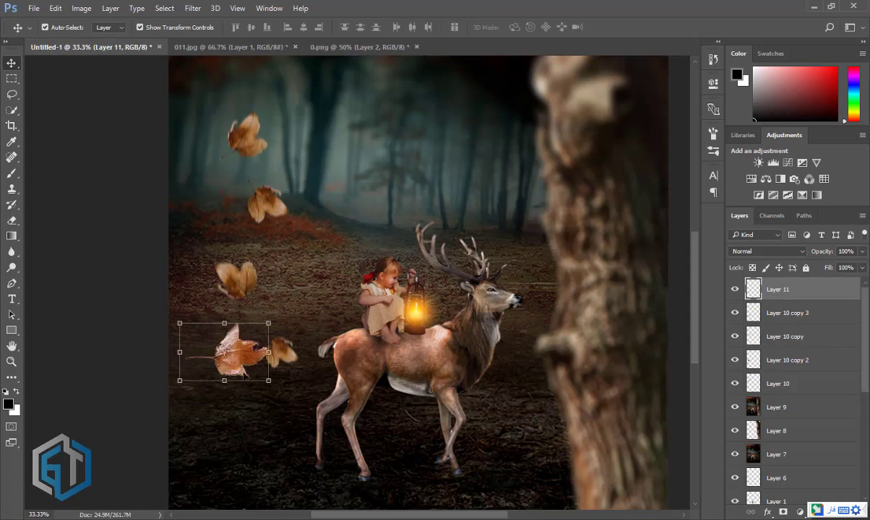
drag(244, 411, 241, 470)
key(ctrl+t)
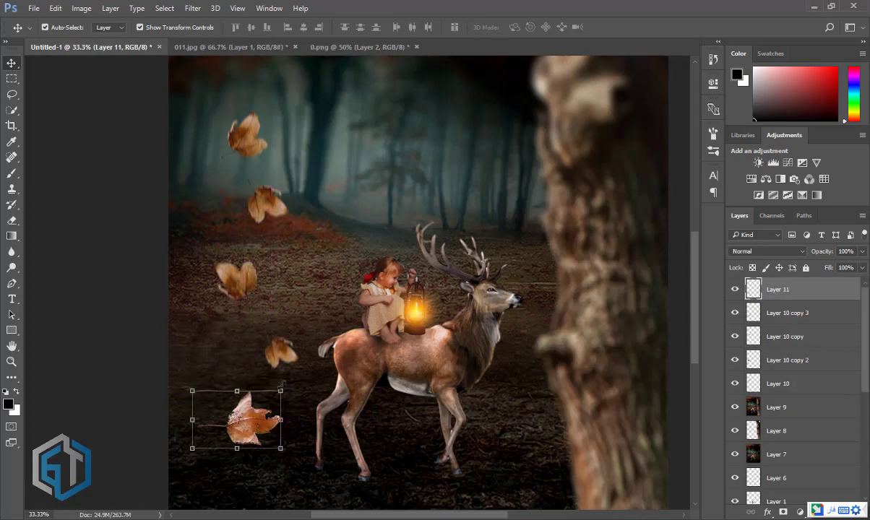
drag(281, 388, 262, 404)
key(Return)
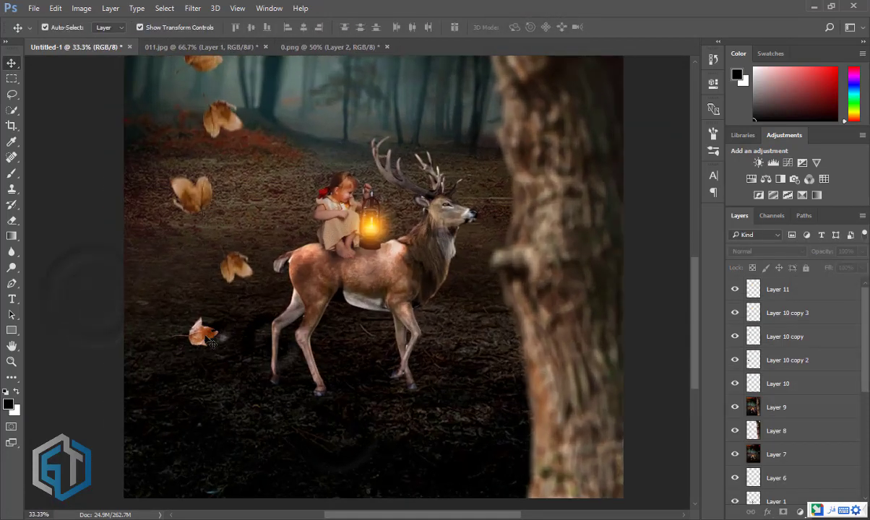
Rotate the stemmed leaf and move it up beside the falling leaves, applying no filter.
key(ctrl+t)
mouse_move(220, 354)
mouse_down()
mouse_move(244, 349)
mouse_move(177, 280)
mouse_up()
click(533, 27)
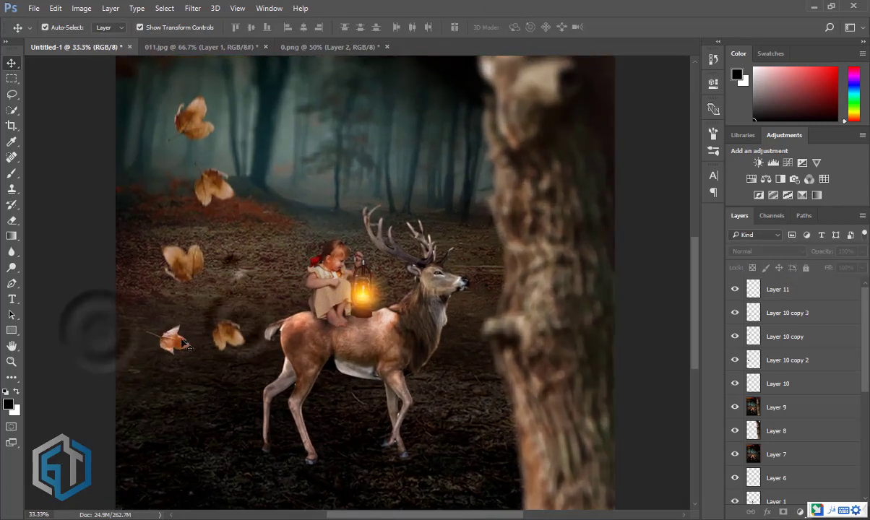
key(ctrl+t)
drag(195, 317, 214, 332)
key(Return)
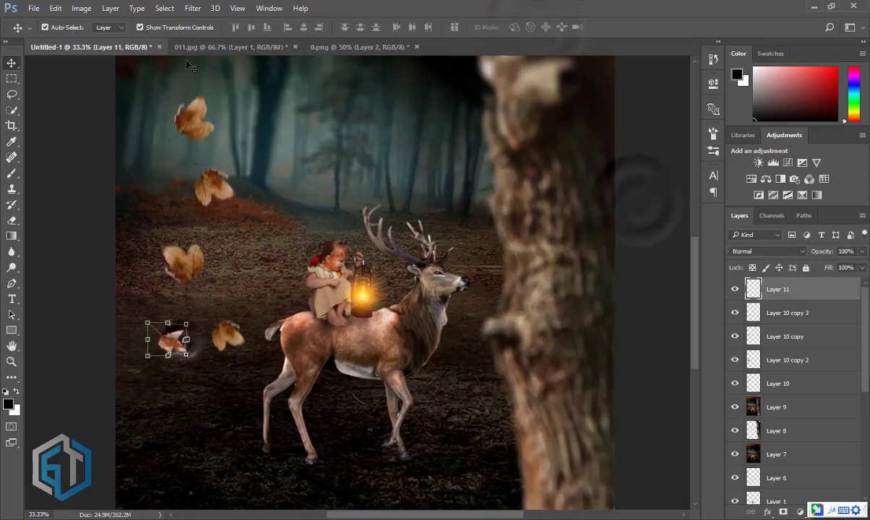
click(192, 8)
click(65, 338)
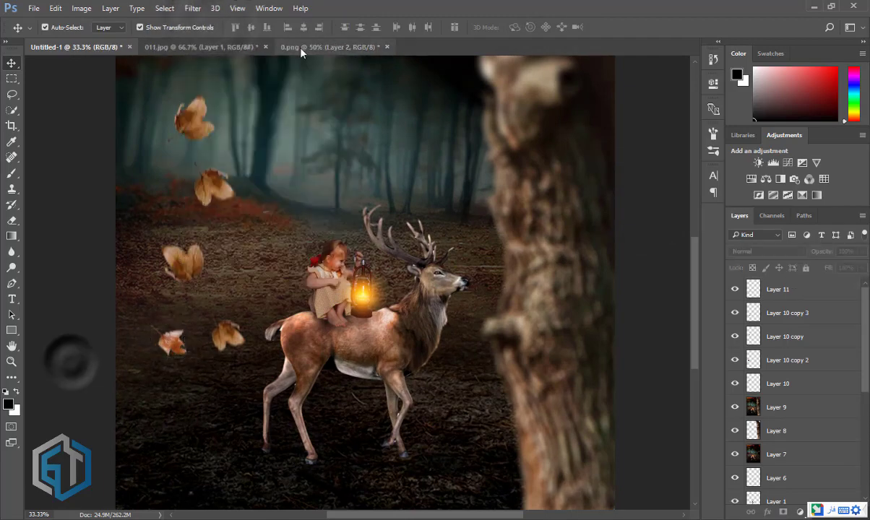
Bring the broad leaf from 0.png into the composite, shrunk and placed on the ground.
click(289, 47)
drag(356, 275, 186, 448)
key(ctrl+t)
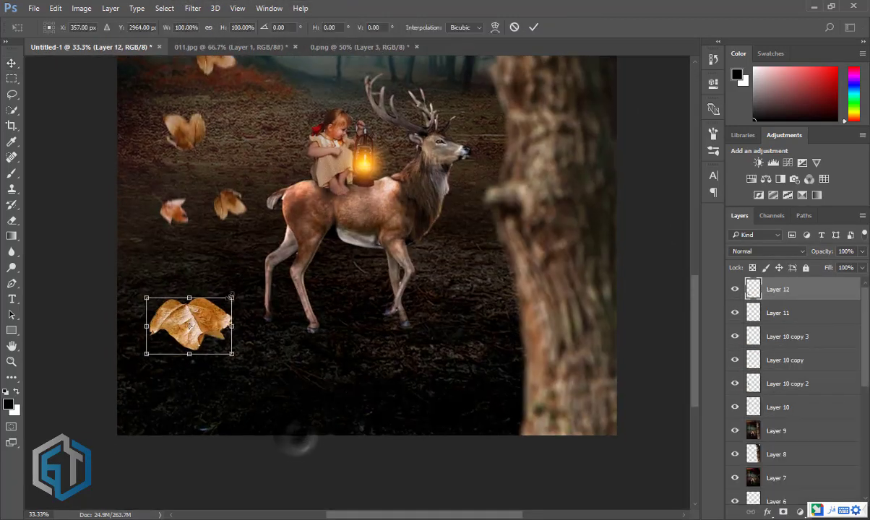
mouse_move(189, 318)
mouse_down()
mouse_move(198, 312)
mouse_move(187, 305)
mouse_move(203, 356)
mouse_move(196, 368)
mouse_up()
key(Return)
Duplicate the broad leaf and rotate the copy.
key(ctrl+t)
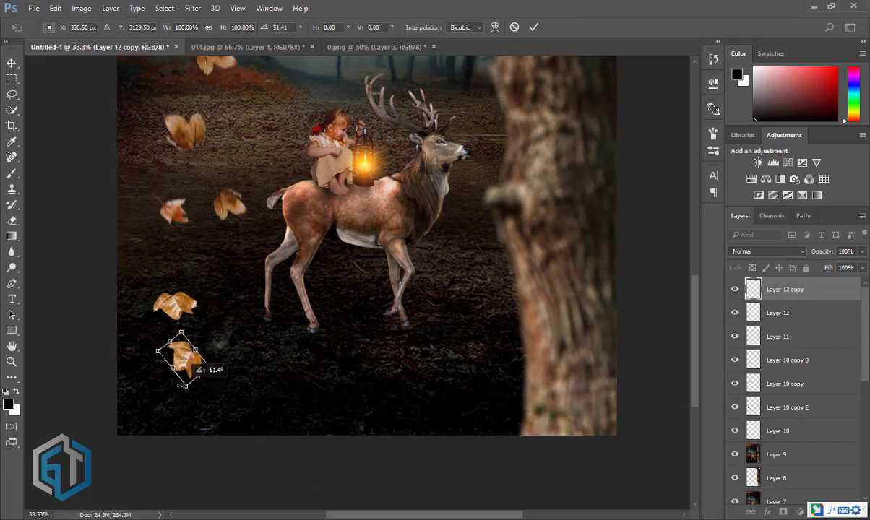
drag(187, 335, 205, 311)
key(Return)
key(ctrl+t)
key(Return)
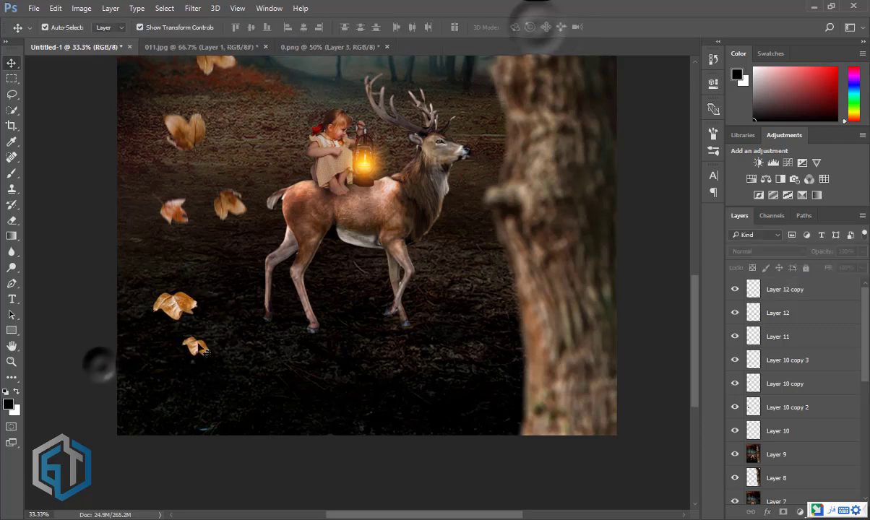
Alt-drag another copy of the broad leaf to the lower right and resize it.
click(172, 318)
drag(172, 317, 267, 369)
key(ctrl+t)
key(Return)
Bring the curled leaf from 0.png below the deer, shrunk and moved left.
click(344, 47)
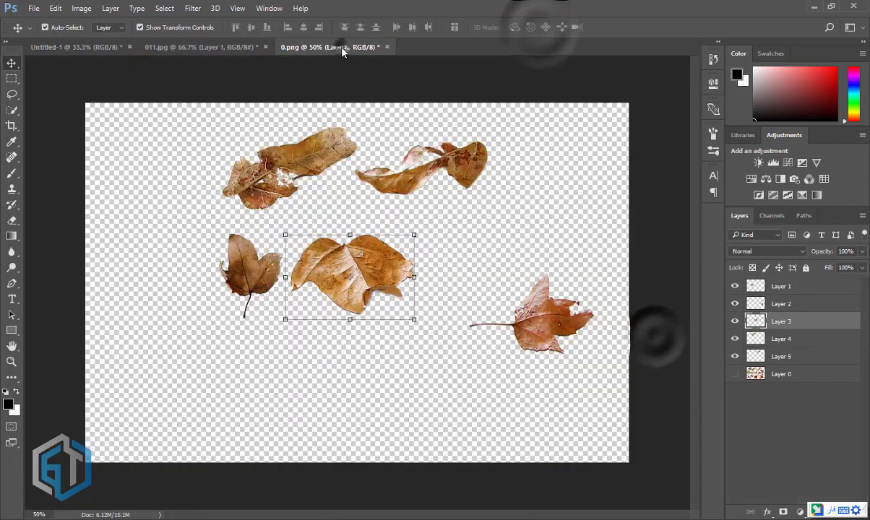
click(409, 186)
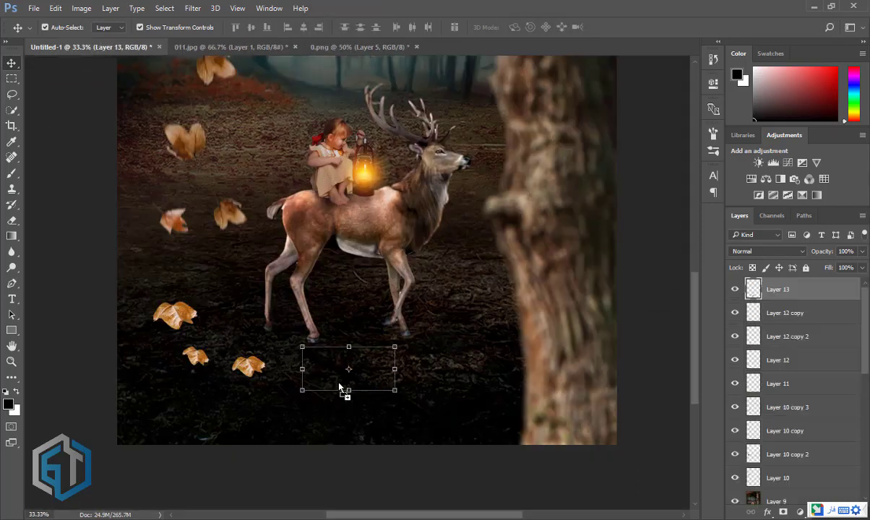
drag(409, 186, 338, 385)
mouse_move(396, 346)
mouse_down()
mouse_move(334, 372)
mouse_move(206, 400)
mouse_up()
key(Return)
Duplicate the curled leaf lower left at about 70% size, then zoom out.
key(ctrl+t)
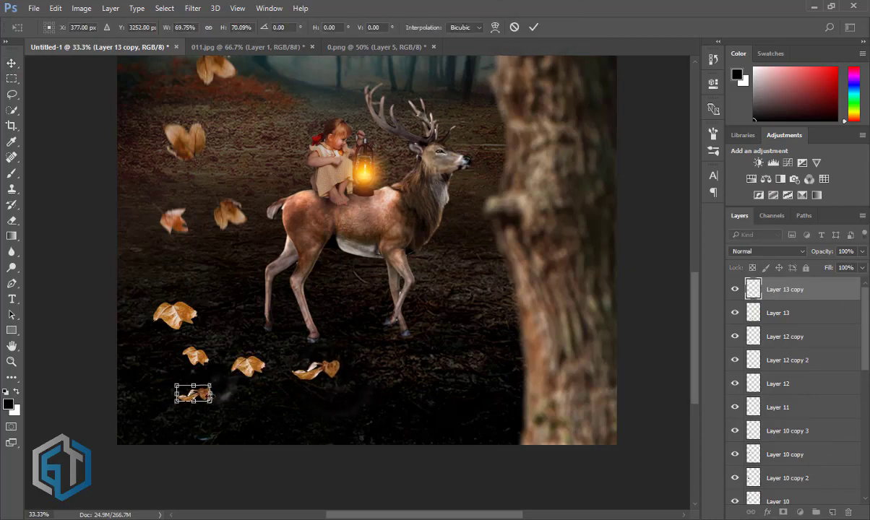
drag(229, 368, 221, 377)
click(533, 27)
key(ctrl+minus)
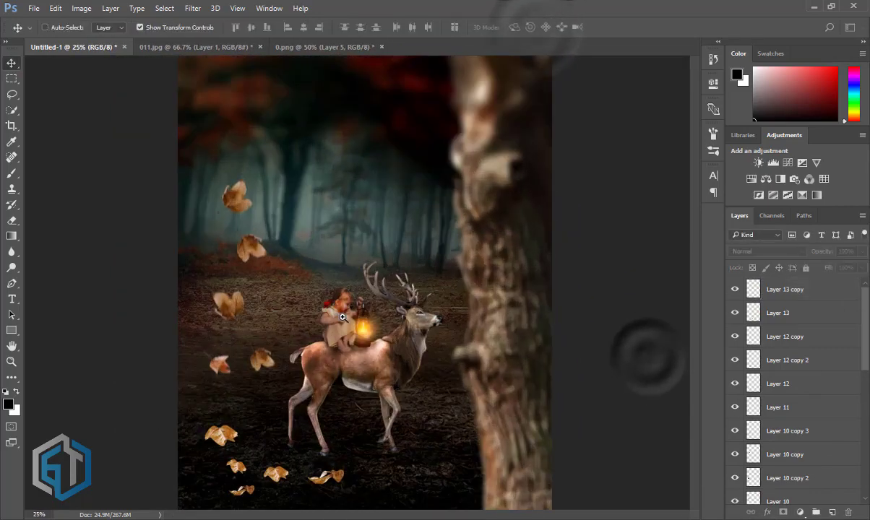
Add the top-left leaf from 0.png, shrunk, tilted and moved left along the ground.
click(307, 46)
mouse_move(301, 177)
mouse_down()
mouse_move(395, 354)
mouse_move(395, 421)
mouse_move(386, 401)
mouse_move(390, 415)
mouse_up()
click(395, 353)
key(ctrl+t)
drag(356, 388, 331, 379)
key(Return)
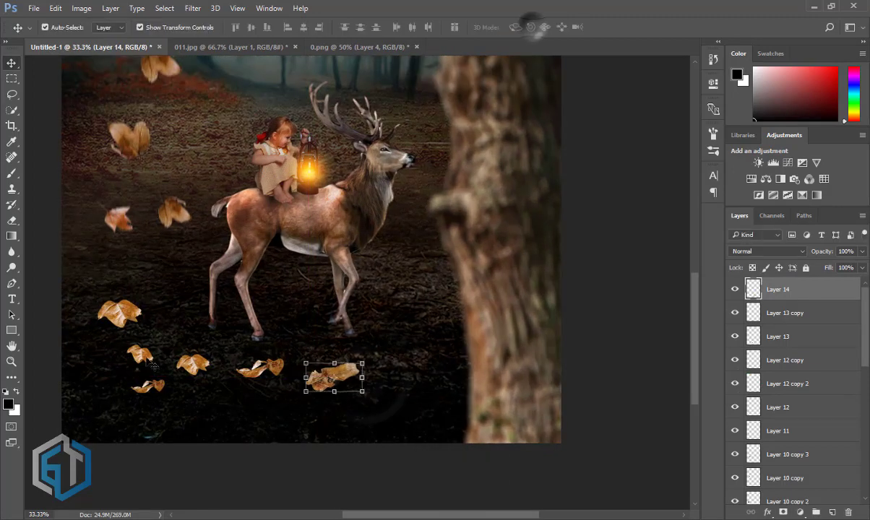
Duplicate a small ground leaf and place the copy beside it.
click(139, 354)
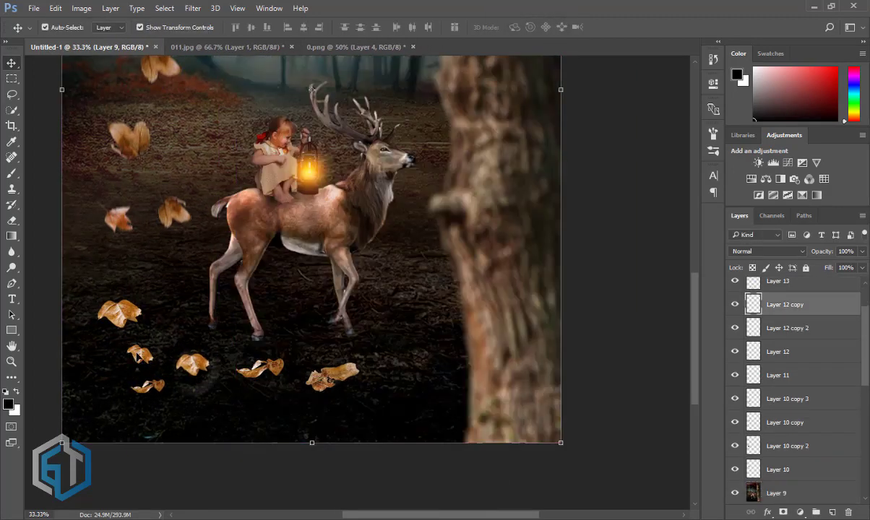
drag(139, 359, 370, 396)
key(ctrl+t)
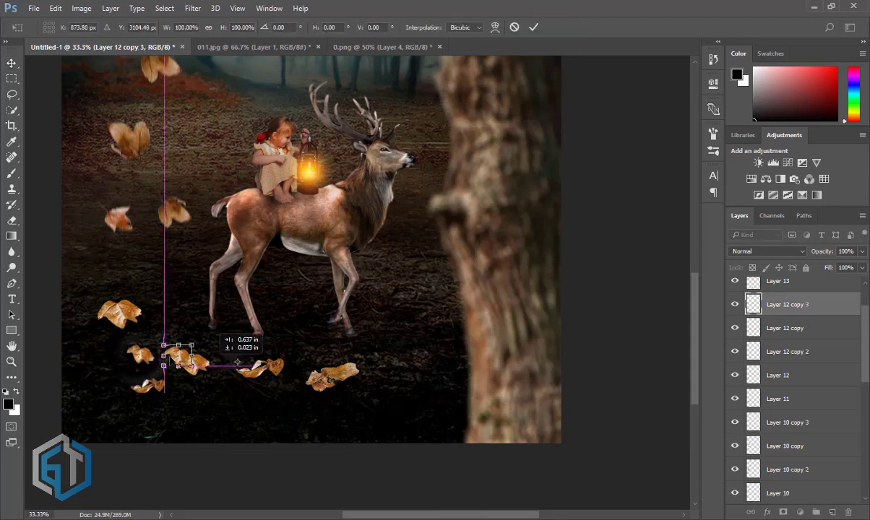
key(Return)
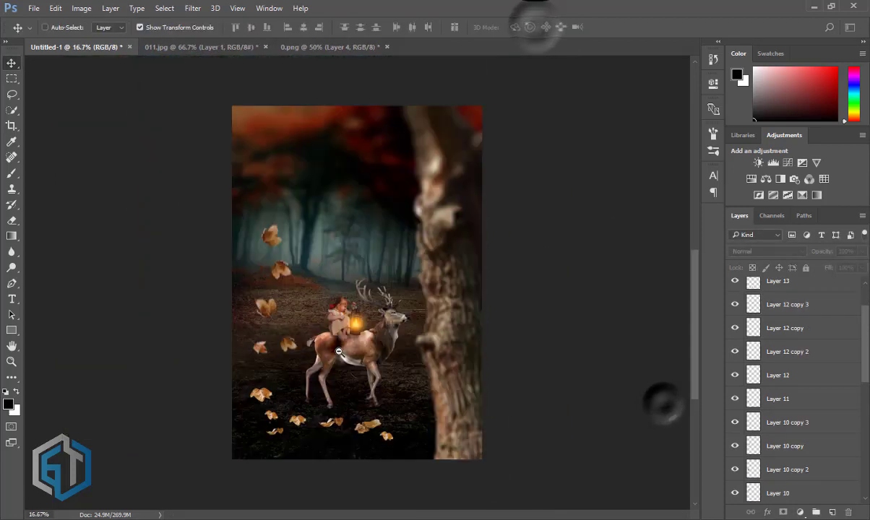
scroll(270, 426, down, 2)
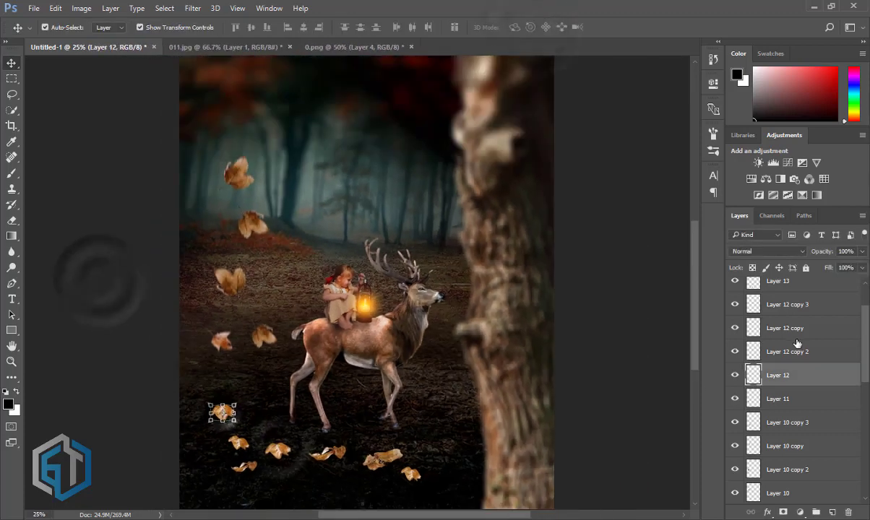
Select two ground leaves plus another leaf layer, then the lower-middle leaf.
drag(182, 361, 248, 429)
drag(289, 460, 207, 403)
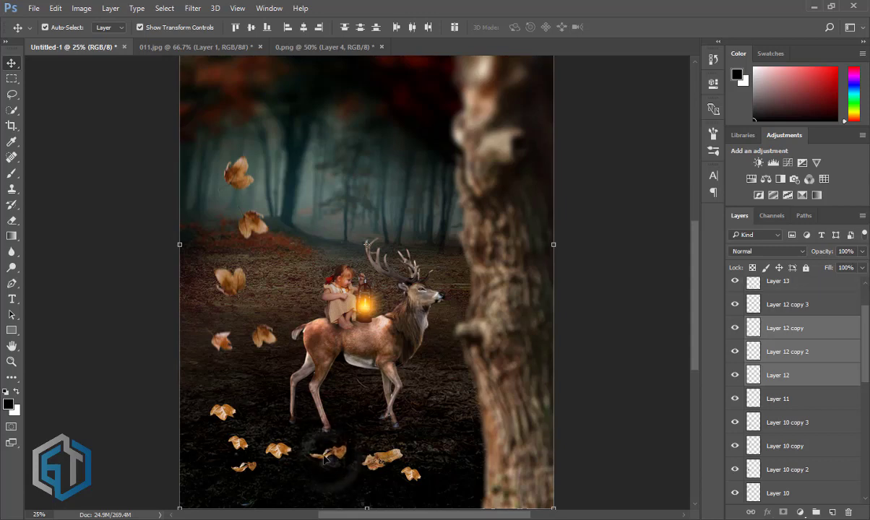
click(322, 453)
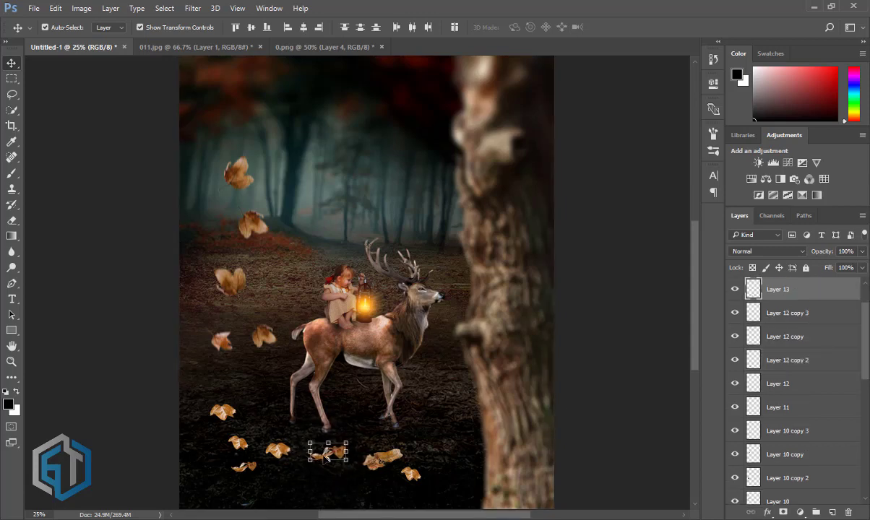
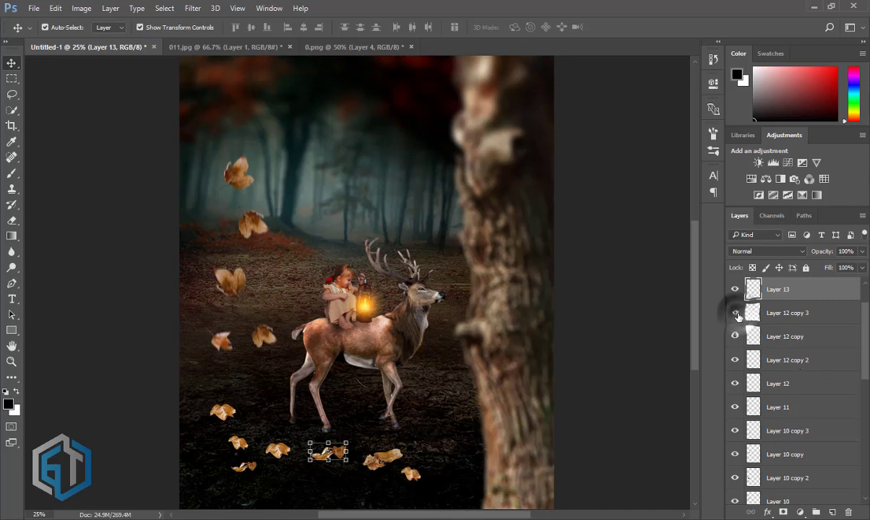
Show the Layer 13, Layer 13 copy and Layer 10 copy 2 leaves, and select Layer 12.
scroll(777, 361, up, 2)
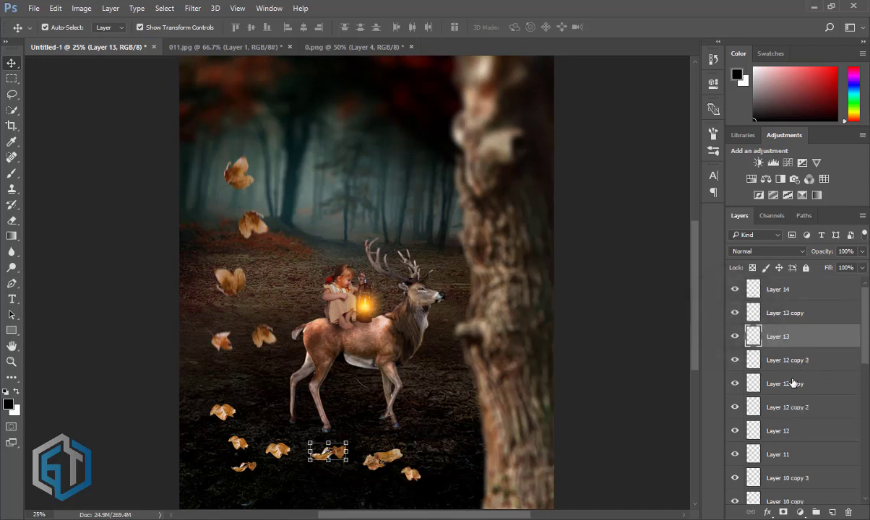
click(735, 337)
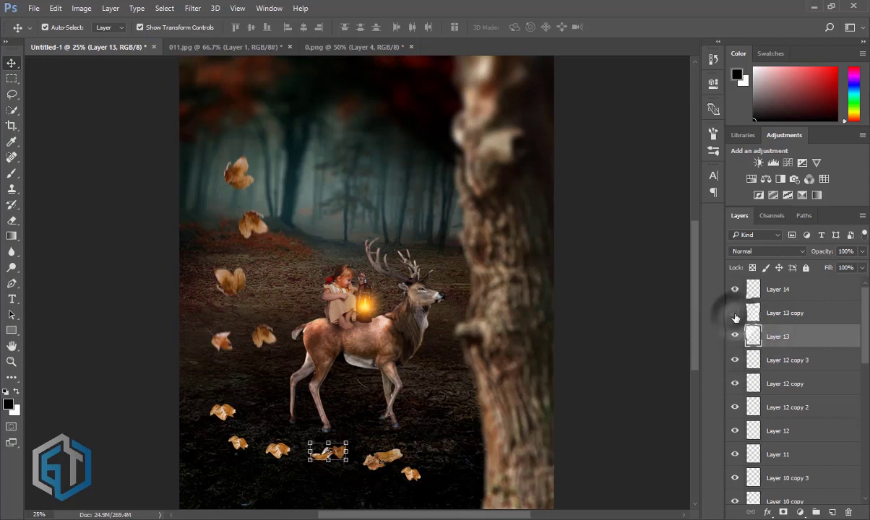
click(734, 314)
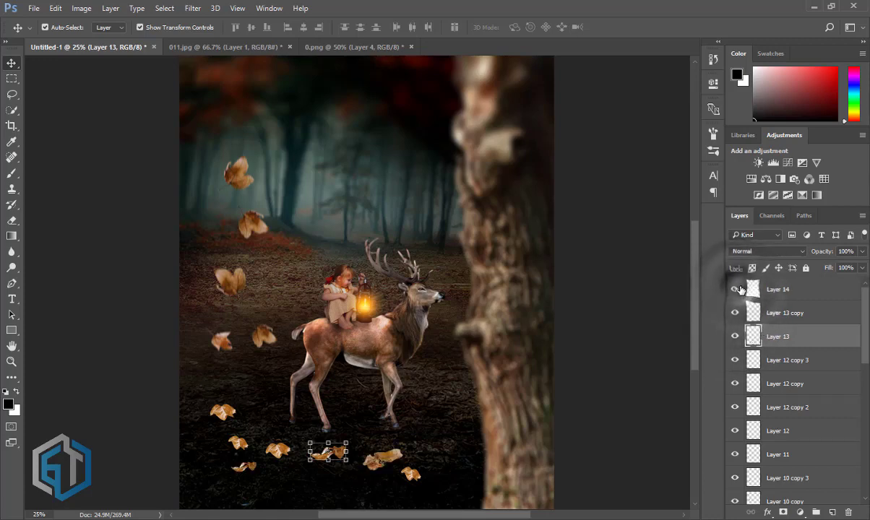
scroll(790, 395, down, 2)
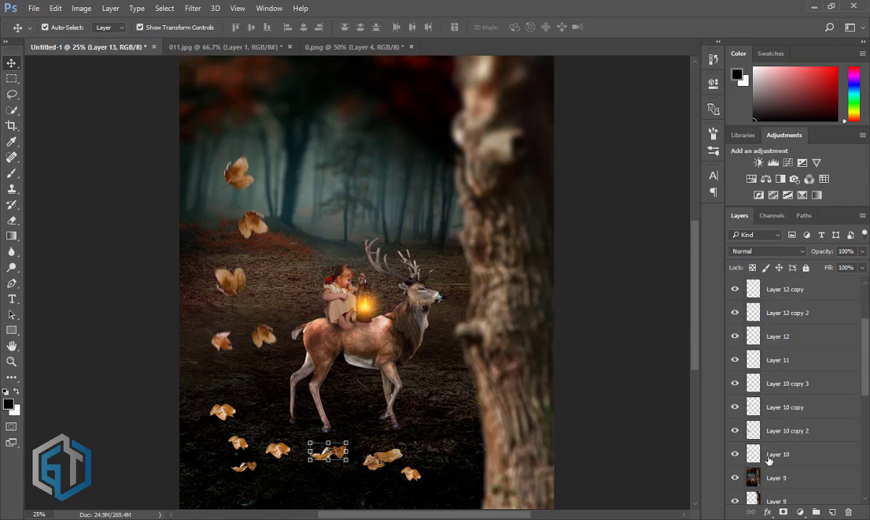
click(734, 430)
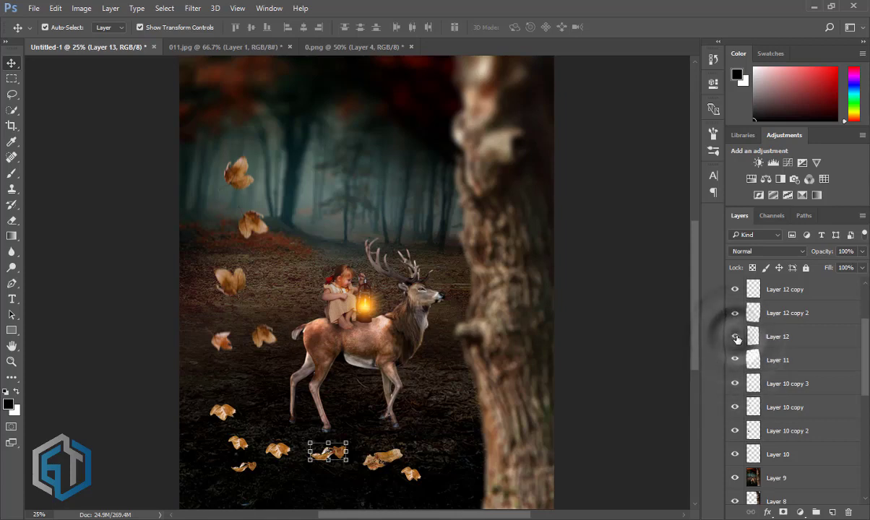
click(778, 337)
Duplicate the bottom-centre fallen leaf further right on the forest floor.
scroll(802, 347, up, 2)
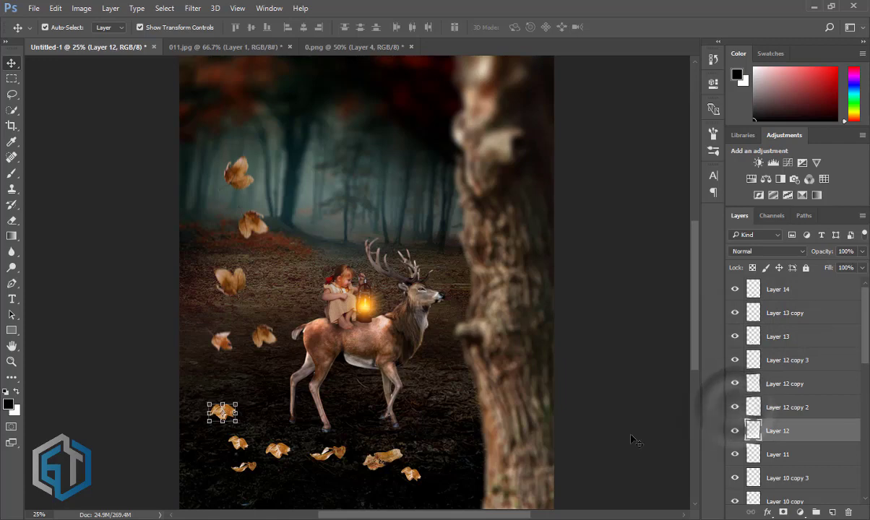
mouse_move(434, 396)
mouse_down()
mouse_move(434, 334)
mouse_move(423, 355)
mouse_up()
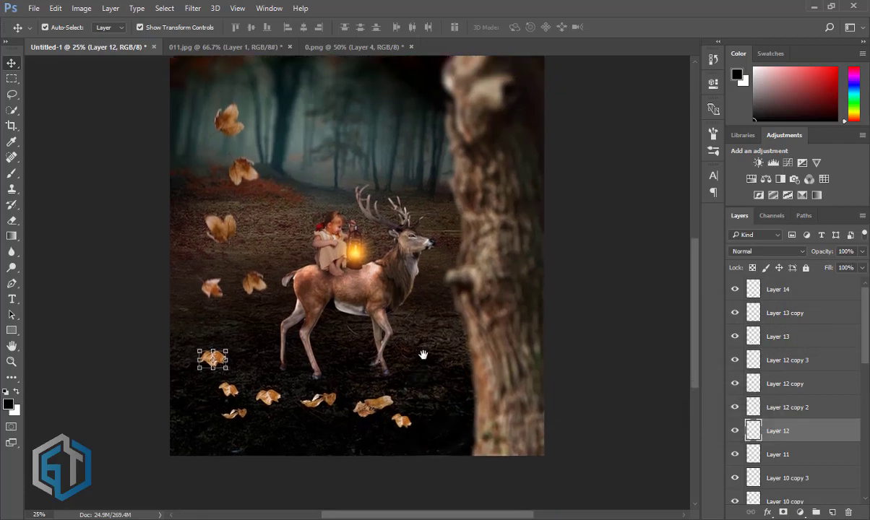
scroll(300, 399, up, 1)
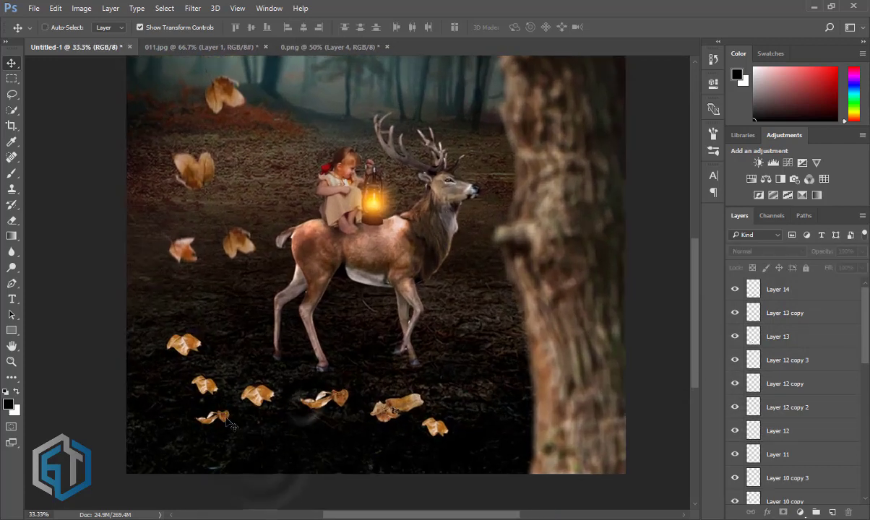
click(222, 417)
drag(221, 416, 469, 396)
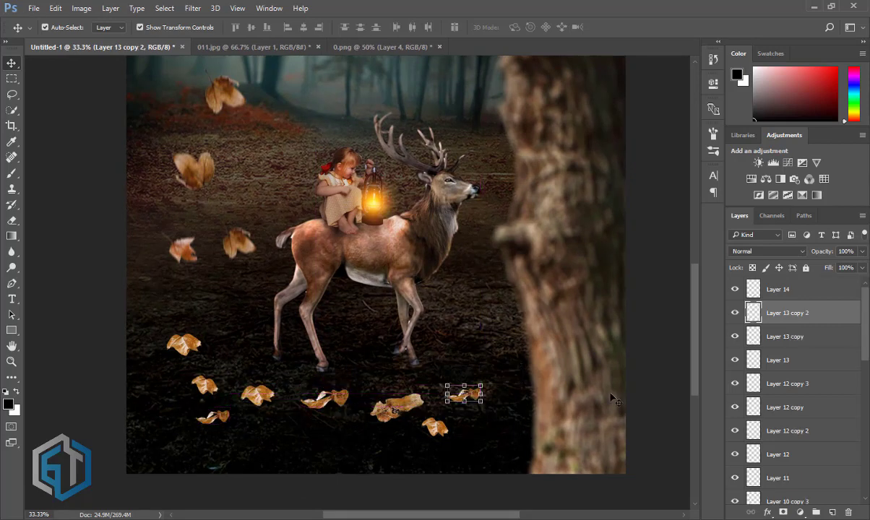
Select Layer 14 together with the other ground-leaf layers, including Layer 12.
scroll(353, 396, down, 1)
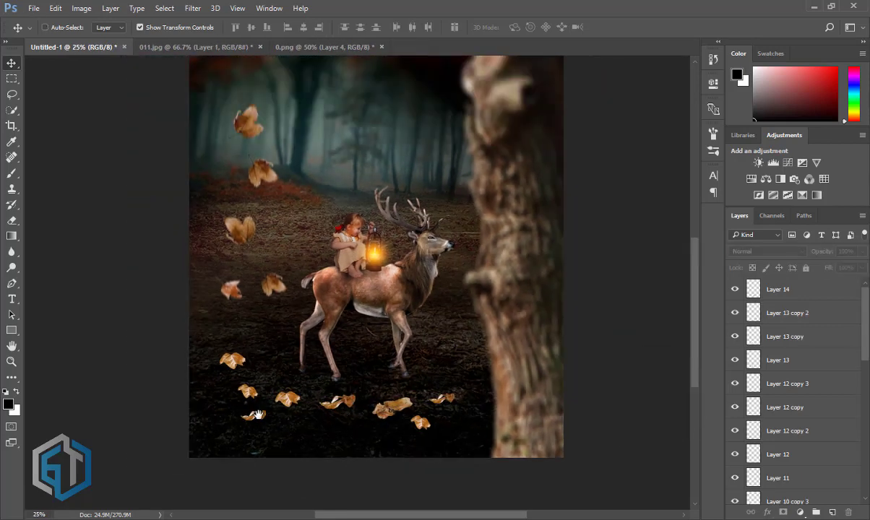
click(798, 295)
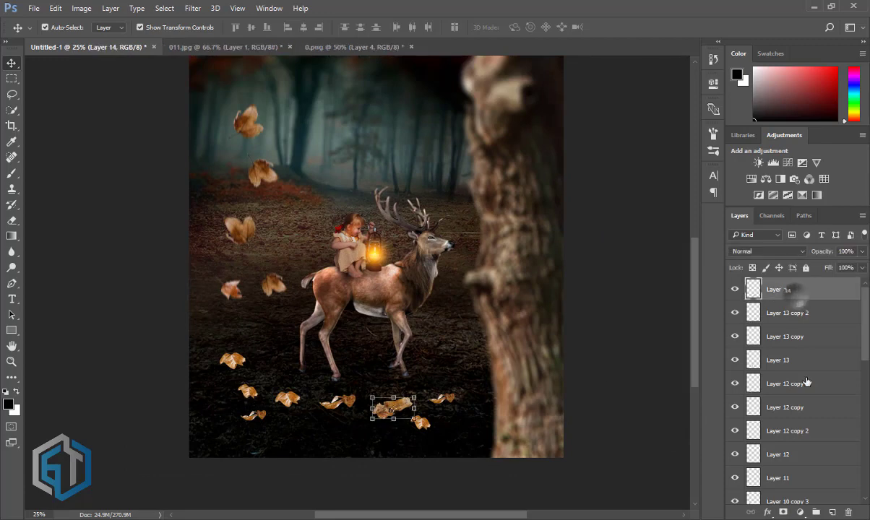
scroll(802, 361, down, 3)
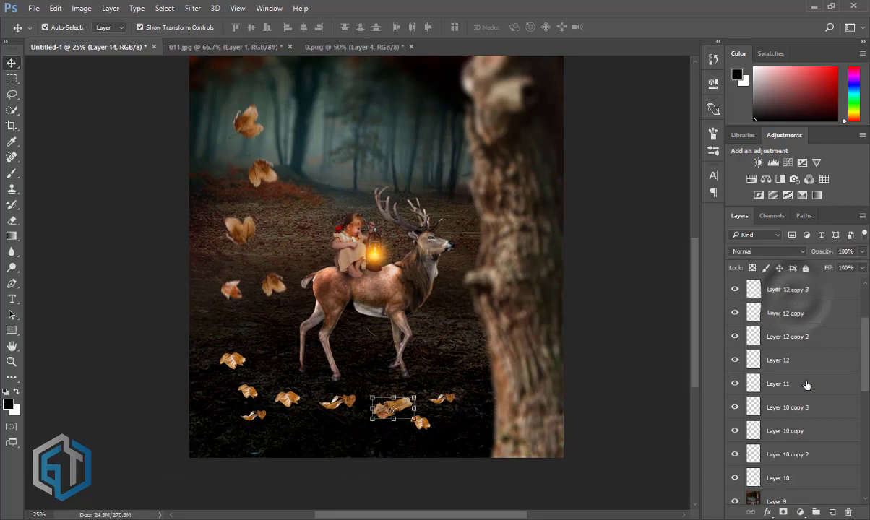
shift+click(787, 336)
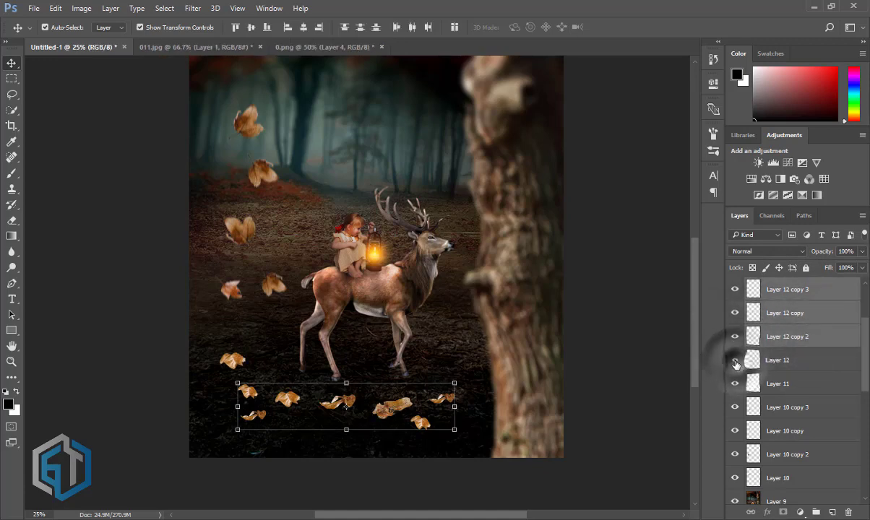
shift+click(798, 360)
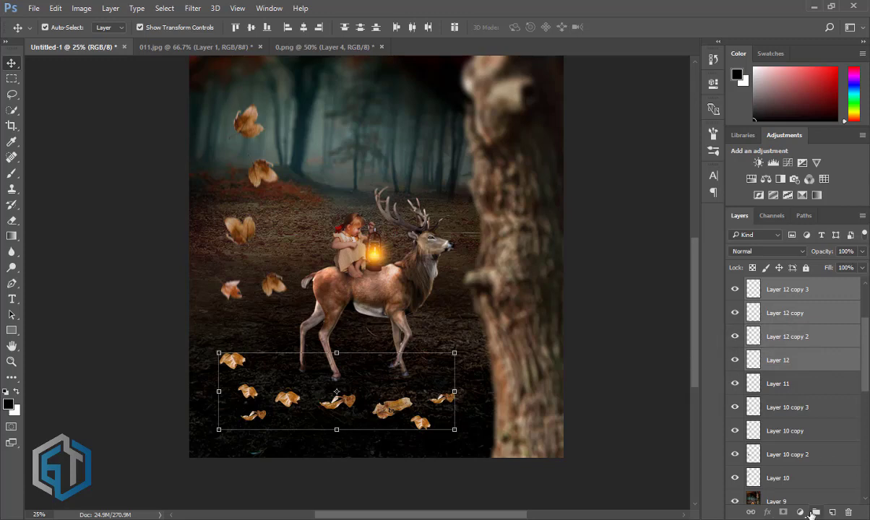
Merge the selected ground-leaf layers into Layer 14 and apply a 1.1-pixel Gaussian Blur.
right_click(785, 327)
click(549, 397)
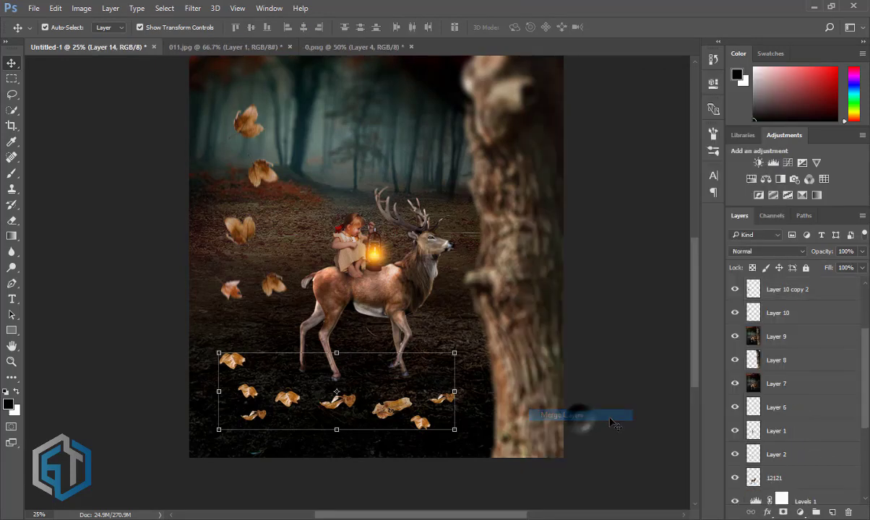
click(189, 8)
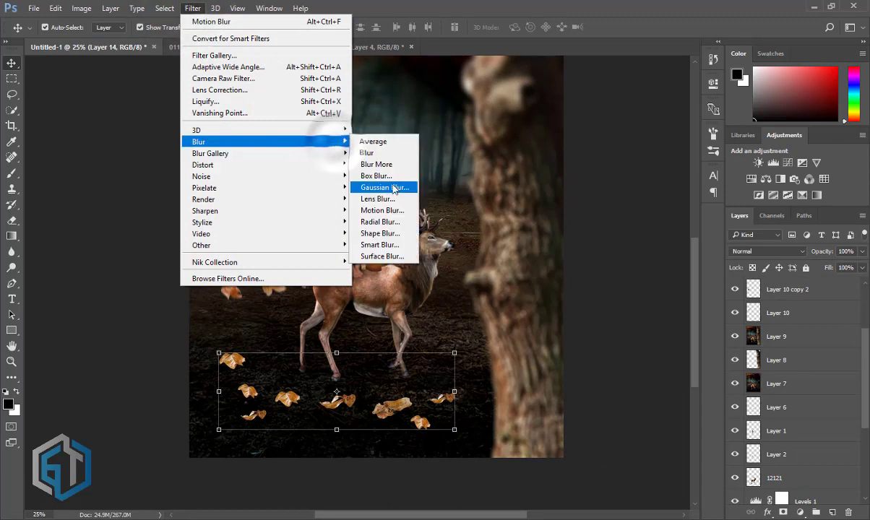
click(390, 187)
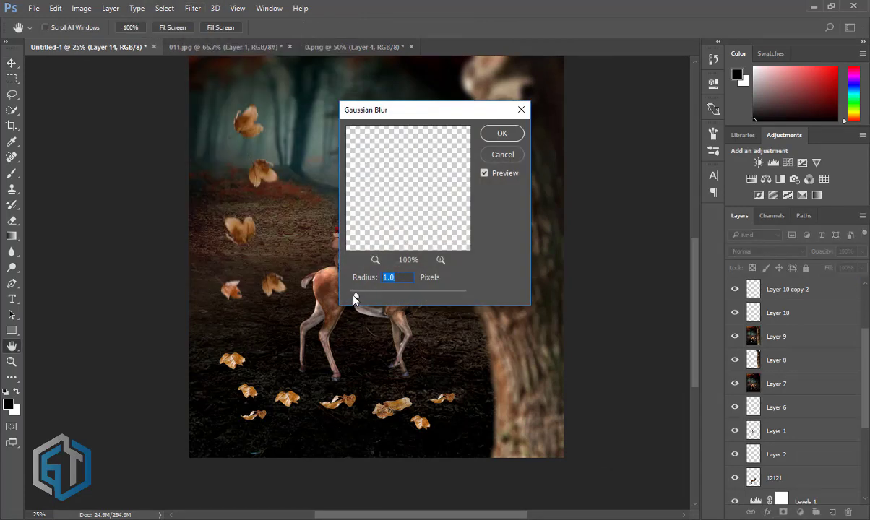
drag(355, 297, 357, 294)
click(509, 135)
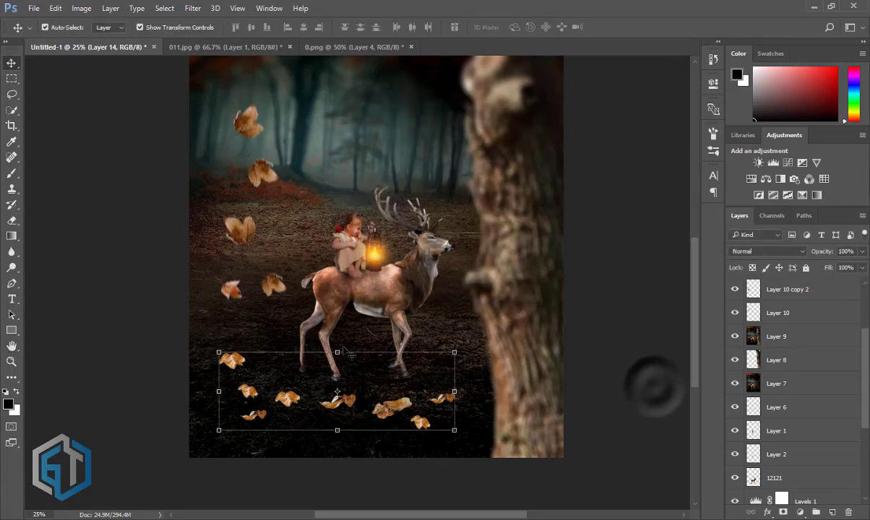
Select the Layer 10 copy 2 leaf, try a stamped merged copy, then undo it.
scroll(345, 354, down, 1)
scroll(345, 369, down, 1)
scroll(346, 383, up, 1)
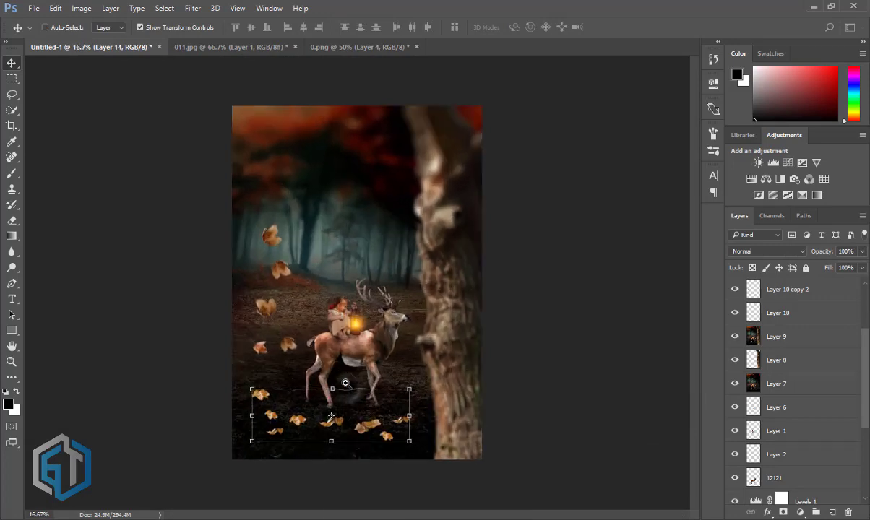
scroll(346, 383, up, 1)
scroll(345, 383, down, 1)
ctrl+click(547, 372)
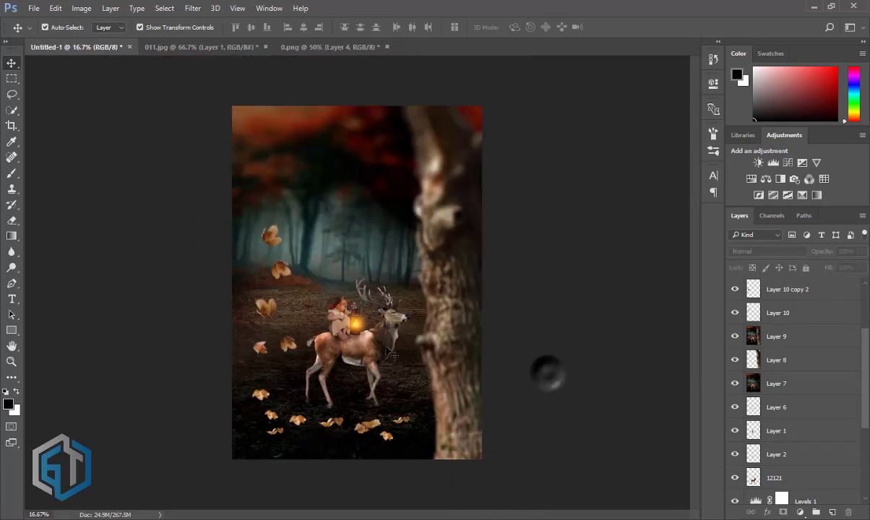
scroll(392, 354, up, 1)
scroll(392, 354, down, 1)
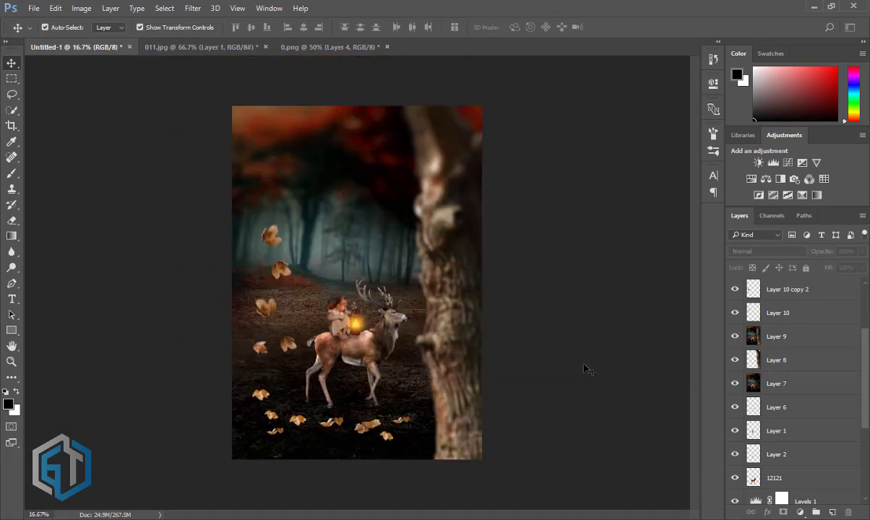
click(787, 290)
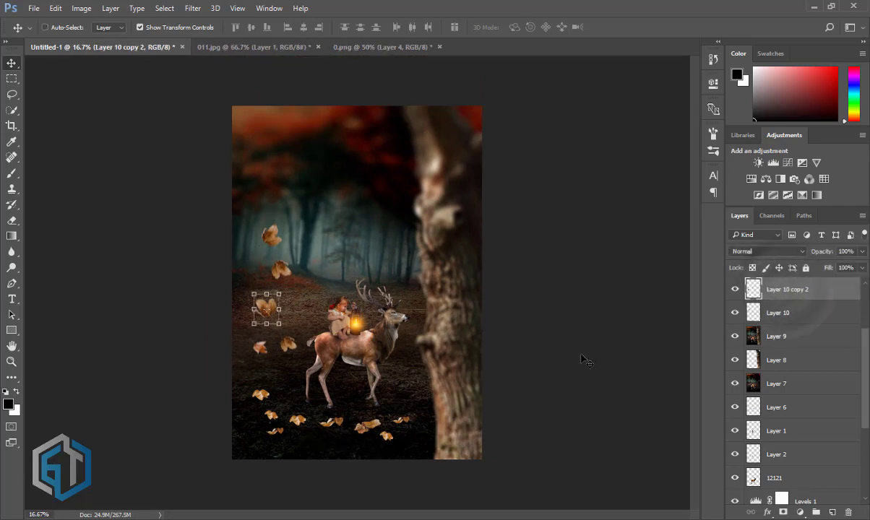
key(ctrl+shift+alt+e)
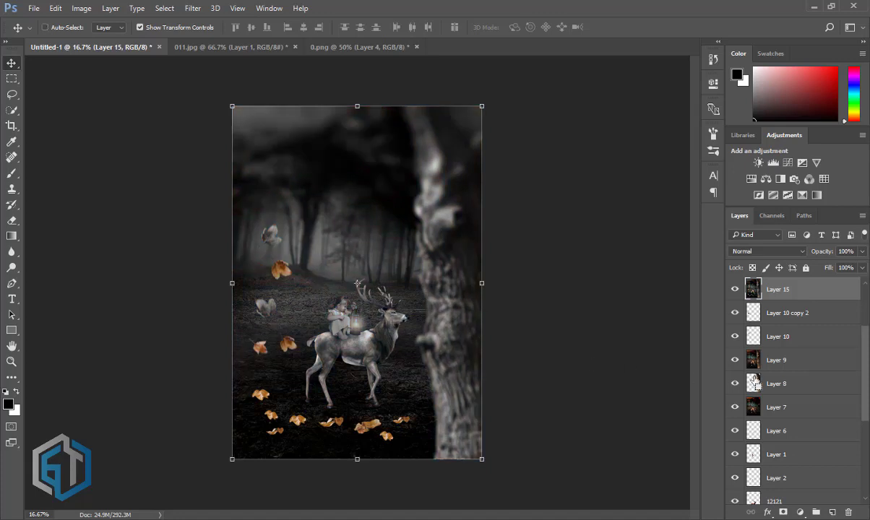
scroll(754, 378, up, 2)
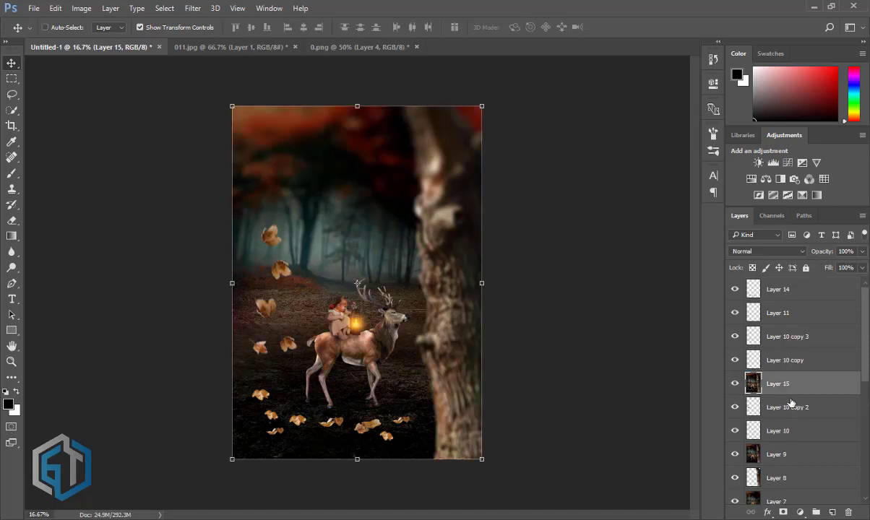
key(ctrl+z)
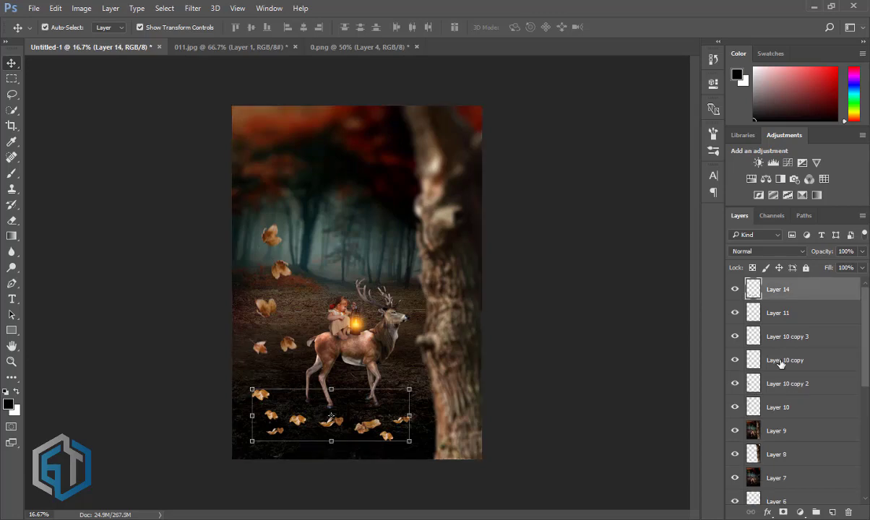
Toggle the ground-leaf and Layer 11 visibility on and off to compare the leaves.
scroll(331, 417, up, 2)
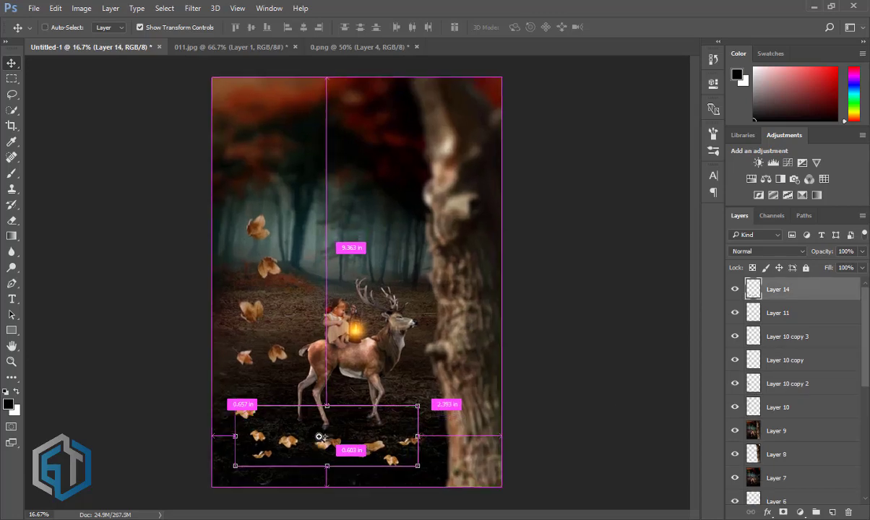
click(740, 291)
click(735, 289)
click(735, 312)
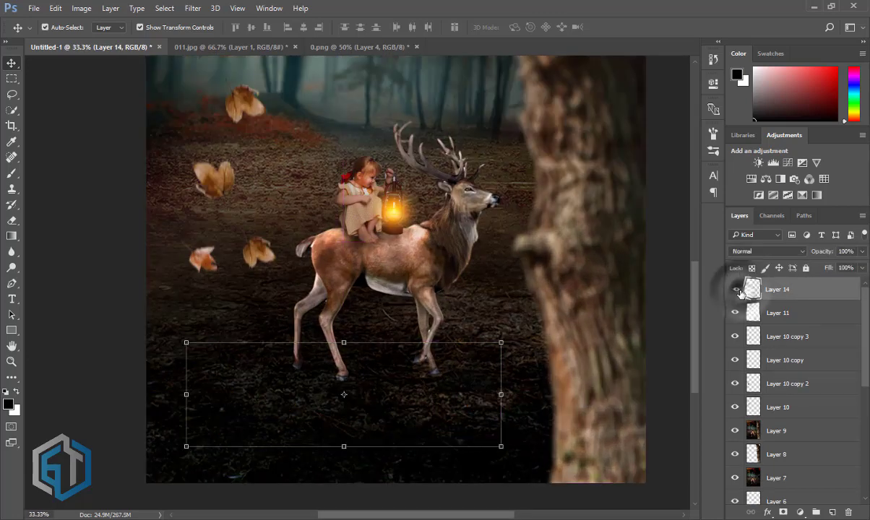
click(734, 289)
click(734, 312)
click(735, 289)
click(735, 313)
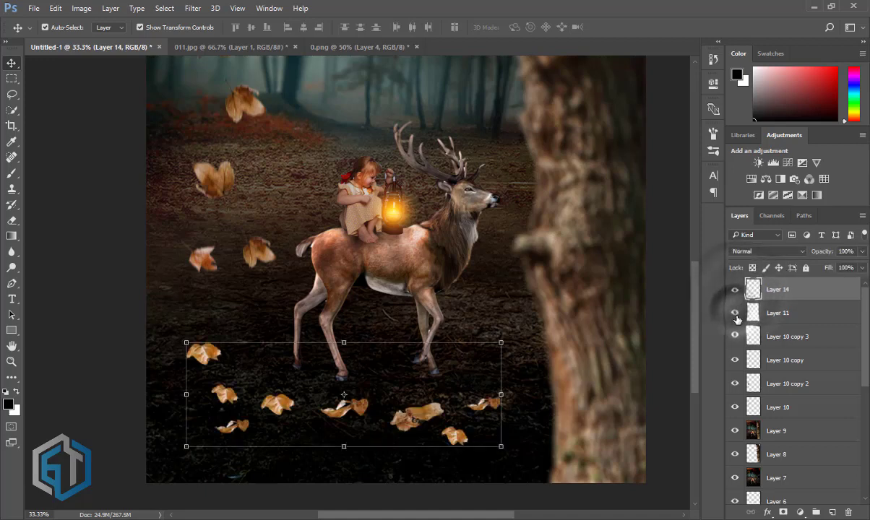
click(734, 312)
click(734, 313)
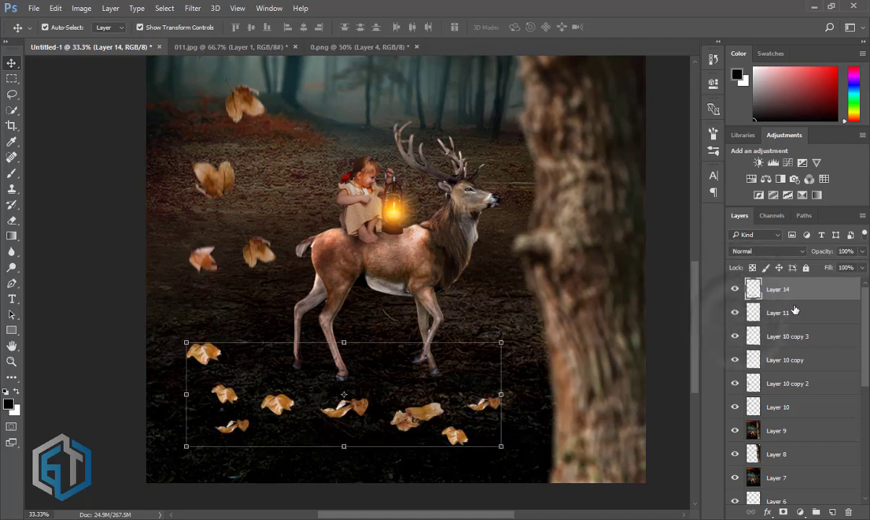
scroll(692, 395, up, 1)
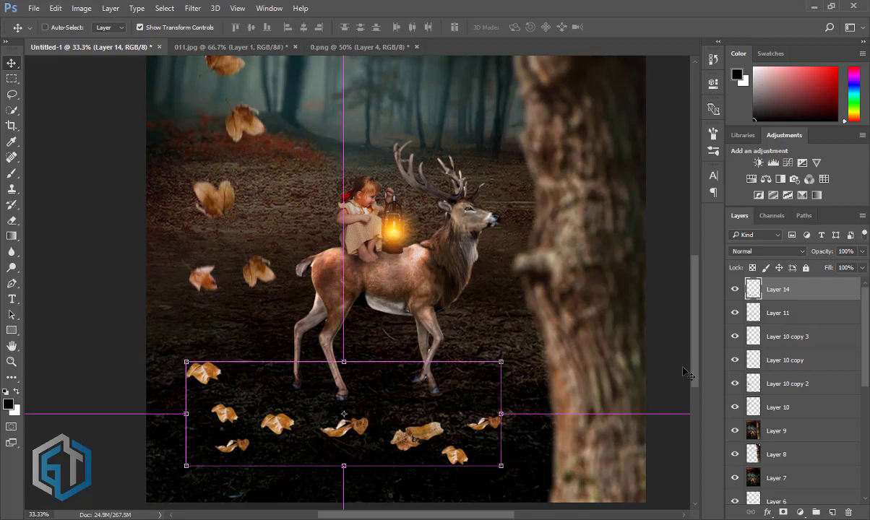
Stamp a merged Layer 15, duplicate it, desaturate the copy and set it to Hard Light.
key(ctrl+alt+shift+e)
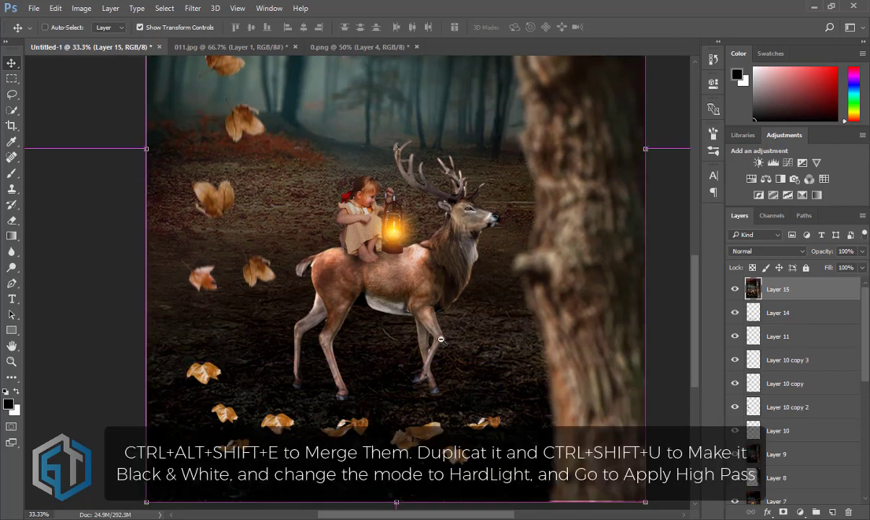
key(ctrl+minus)
scroll(504, 258, up, 1)
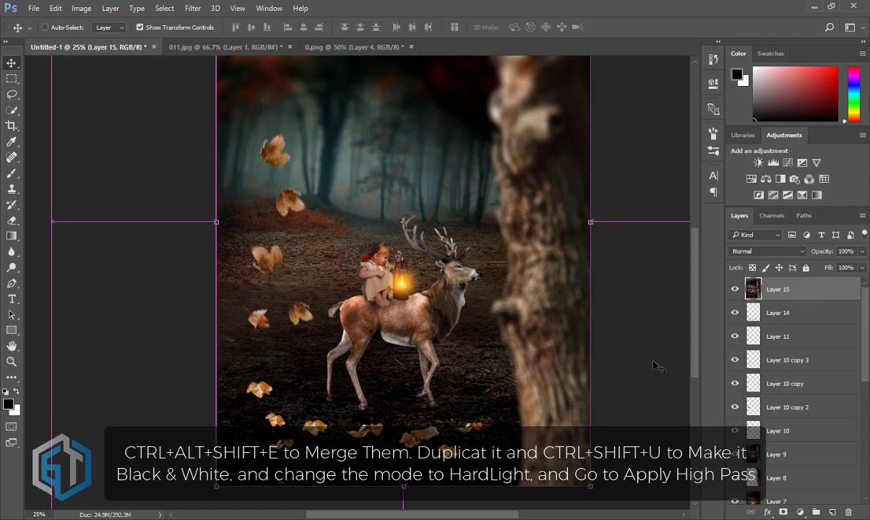
key(ctrl+j)
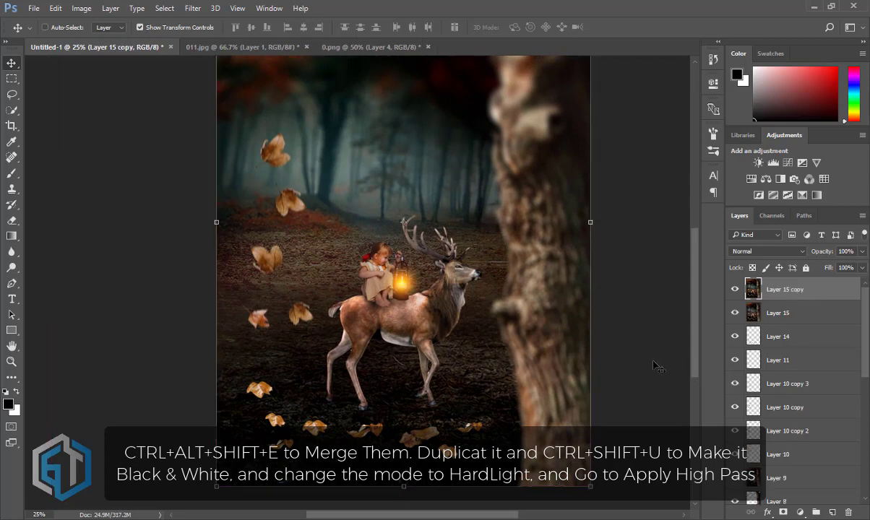
key(ctrl+shift+u)
click(765, 251)
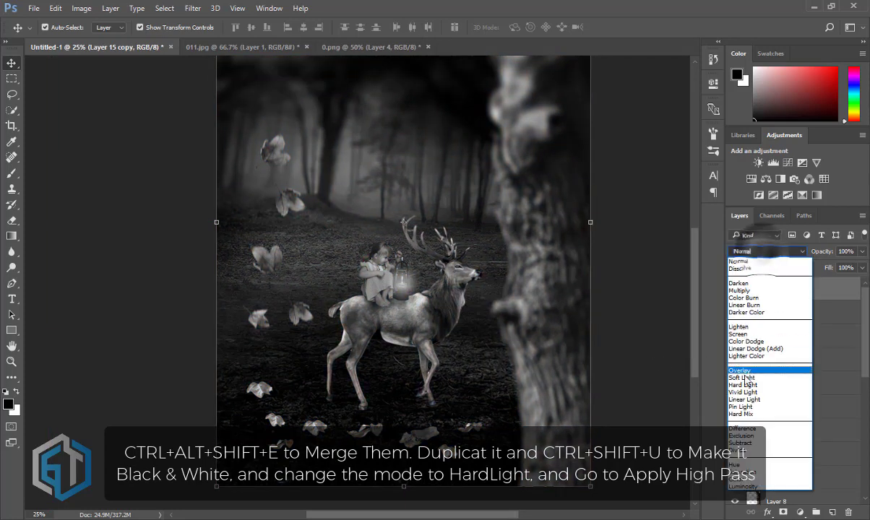
click(756, 391)
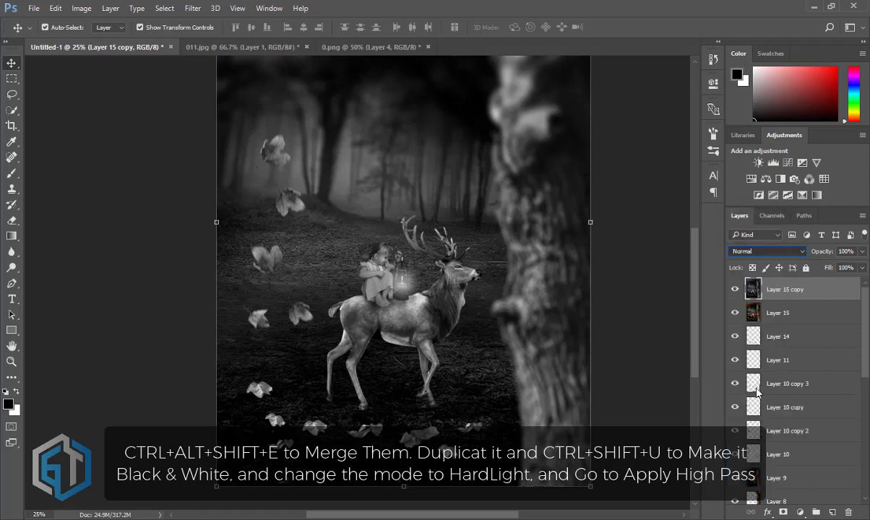
key(shift+alt+h)
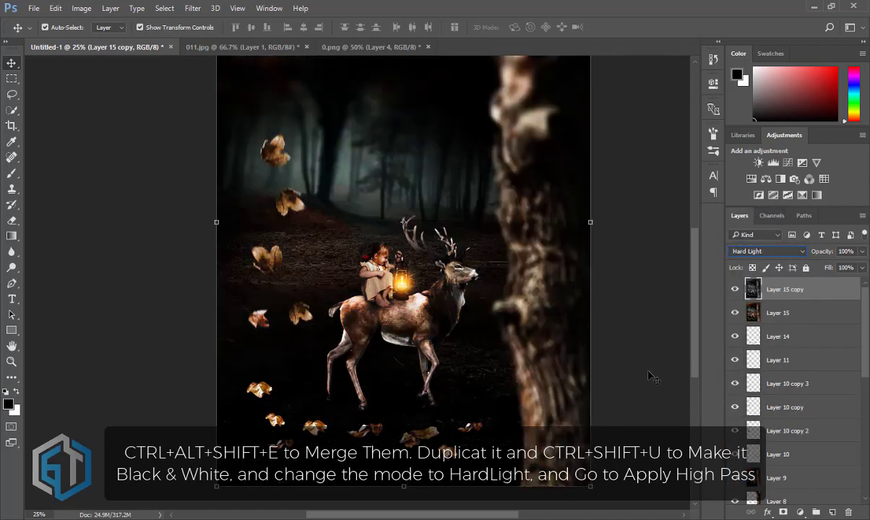
Apply a High Pass filter with radius 0.3 to Layer 15 copy.
click(192, 8)
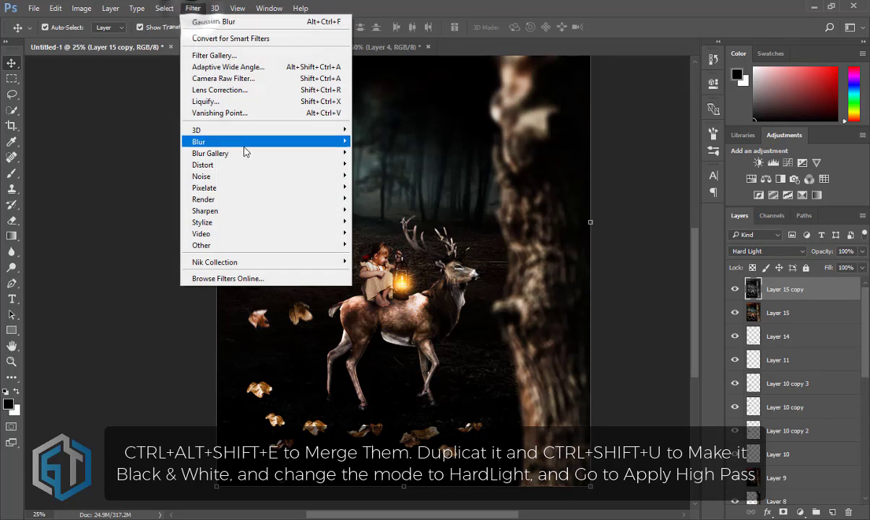
mouse_move(201, 244)
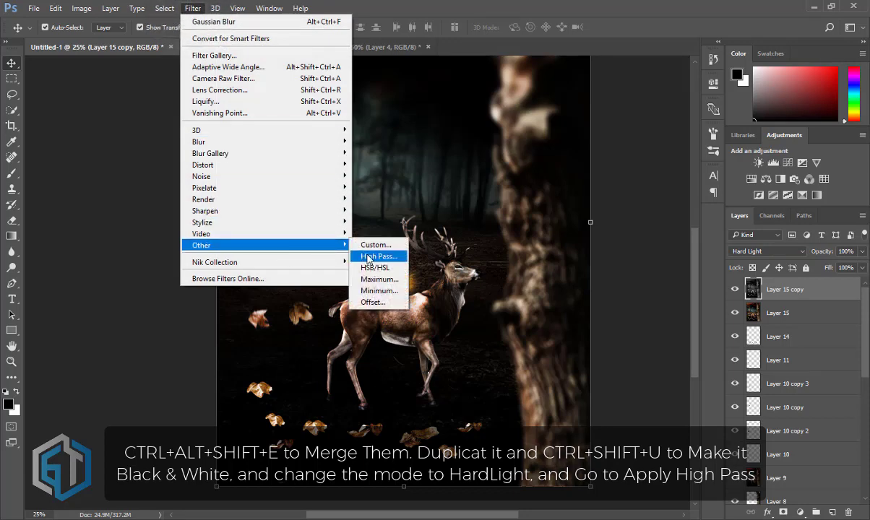
click(378, 256)
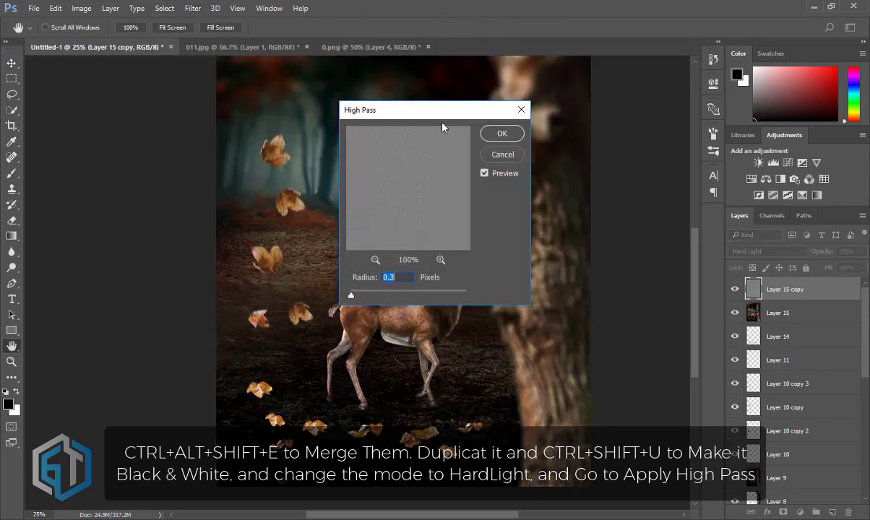
drag(389, 113, 608, 166)
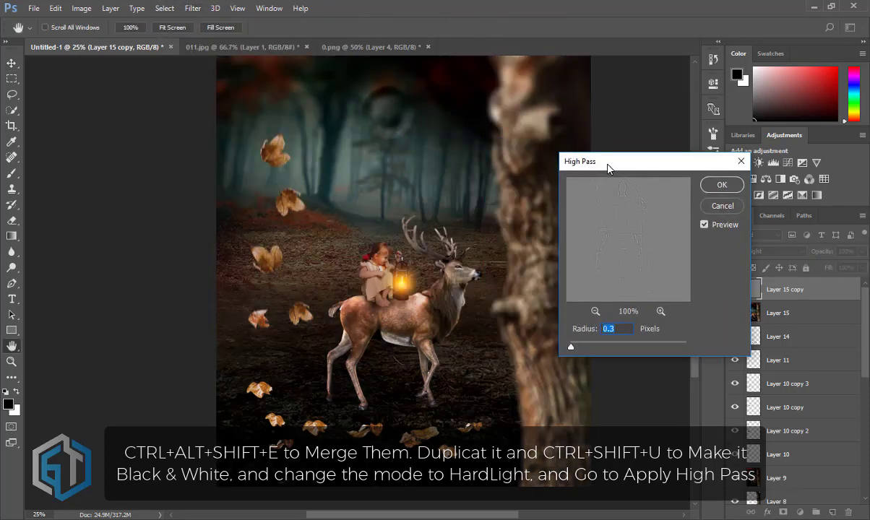
click(707, 225)
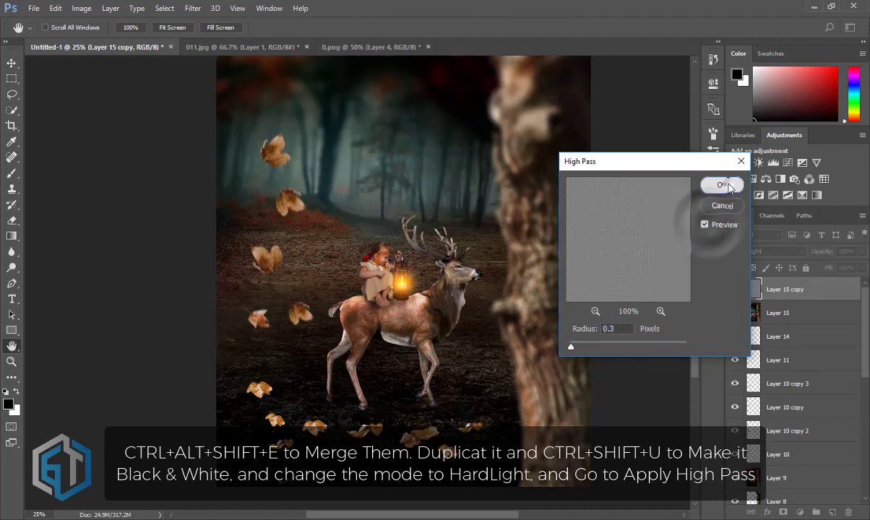
click(722, 184)
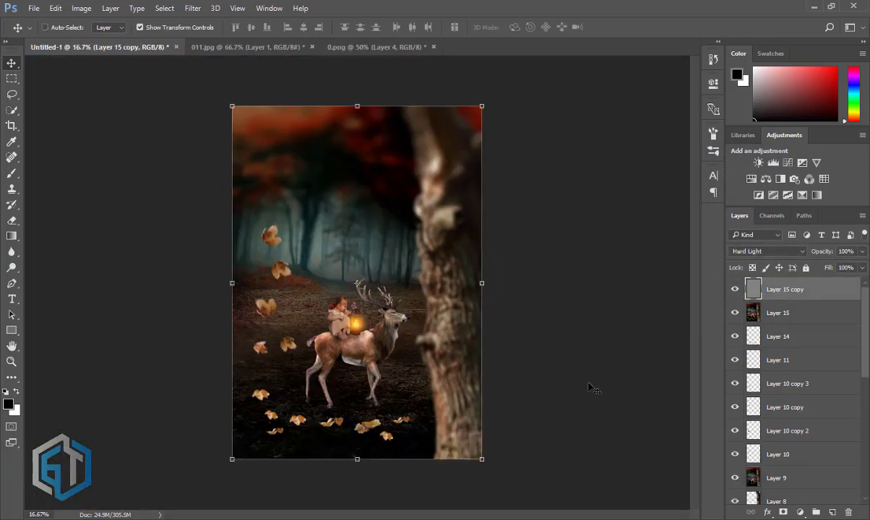
Stamp the sharpened composite into a new merged Layer 16 above Layer 15 copy.
key(ctrl+shift+alt+n)
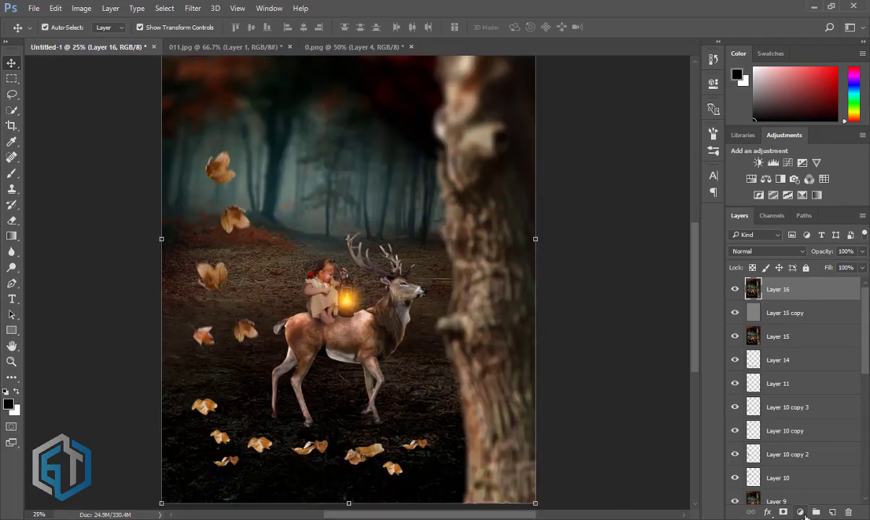
click(800, 512)
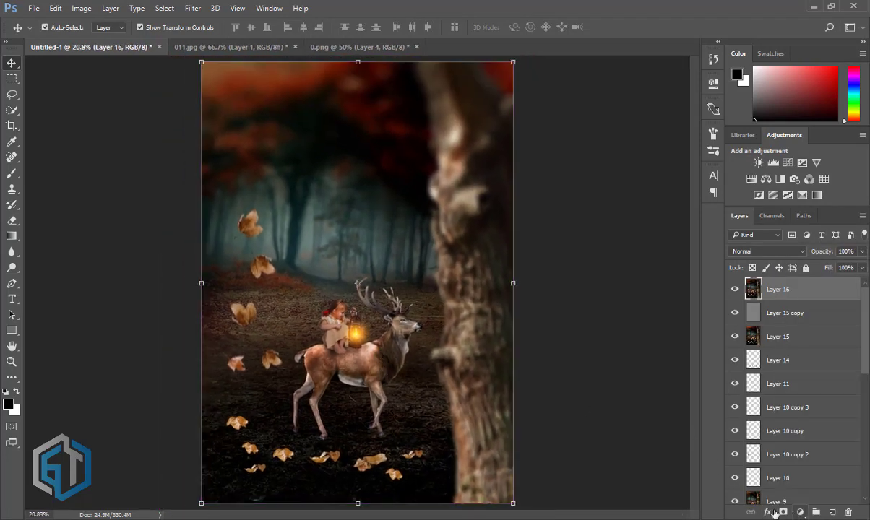
Add Curves 1, moving the RGB black point right and white point left for contrast.
click(800, 512)
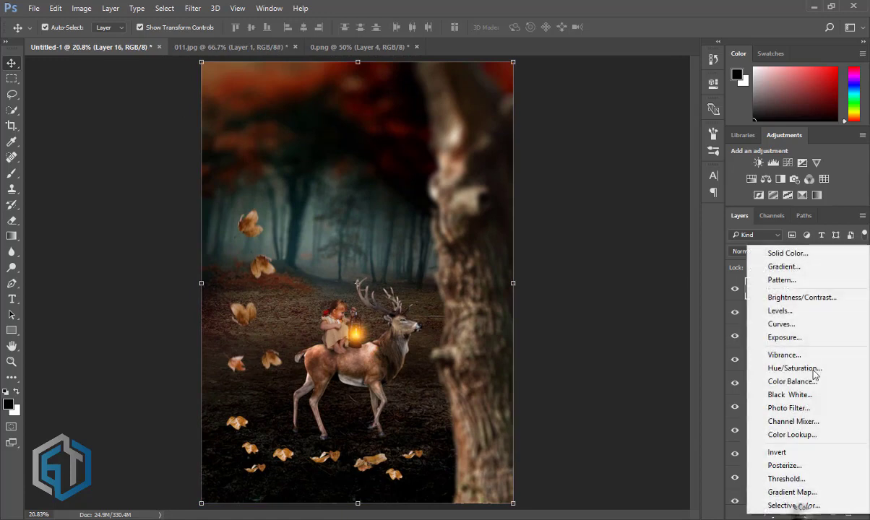
click(793, 324)
drag(607, 209, 606, 214)
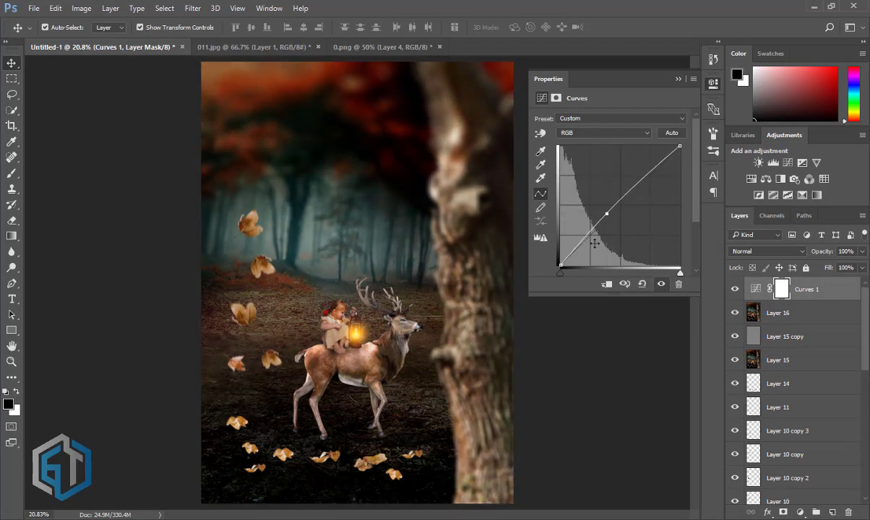
drag(559, 265, 567, 265)
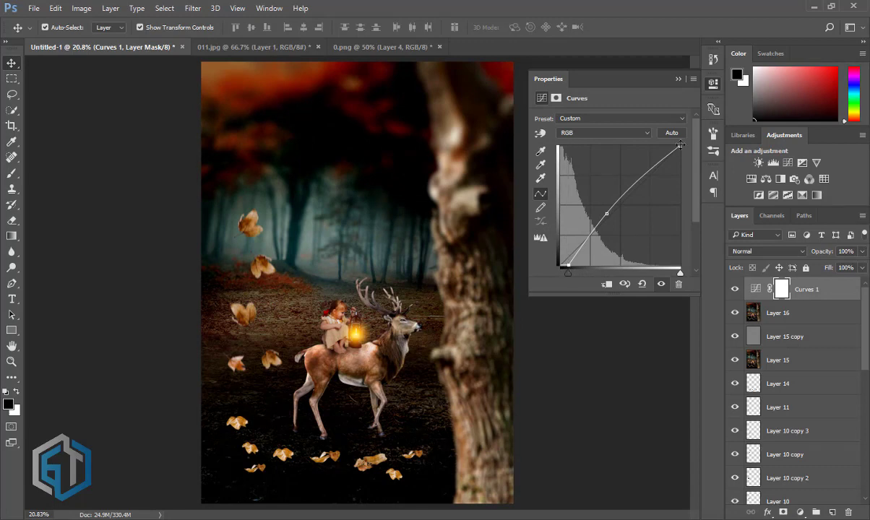
mouse_move(679, 145)
mouse_down()
mouse_move(671, 156)
mouse_move(679, 148)
mouse_up()
drag(607, 213, 608, 212)
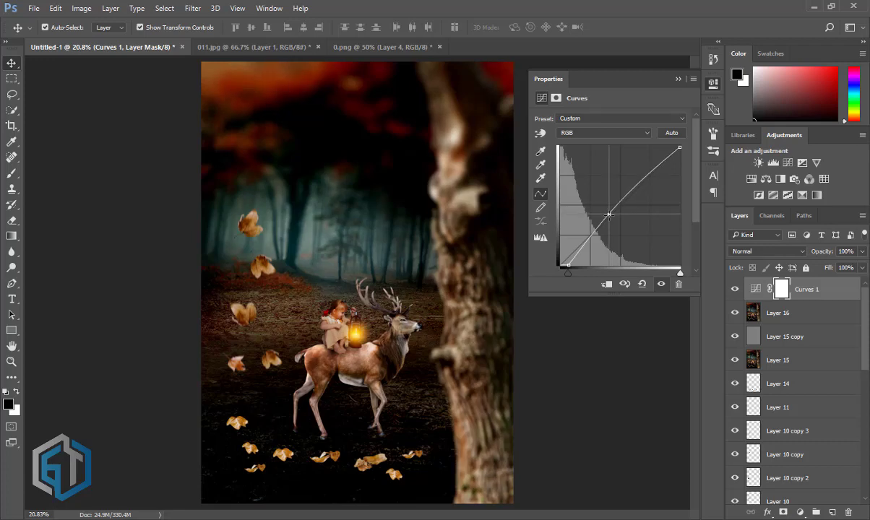
On the Red curve, nudge the midtones up and lift the shadows to warm dark areas.
click(577, 133)
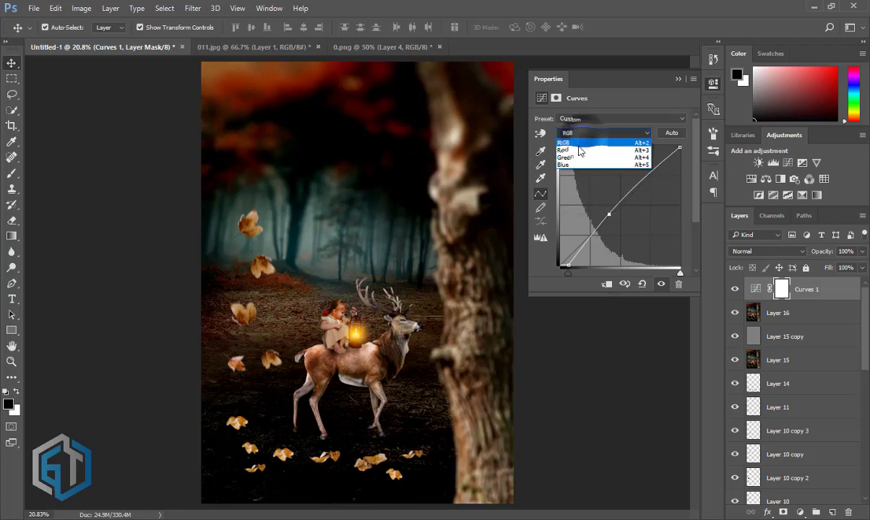
click(563, 133)
click(567, 133)
click(572, 153)
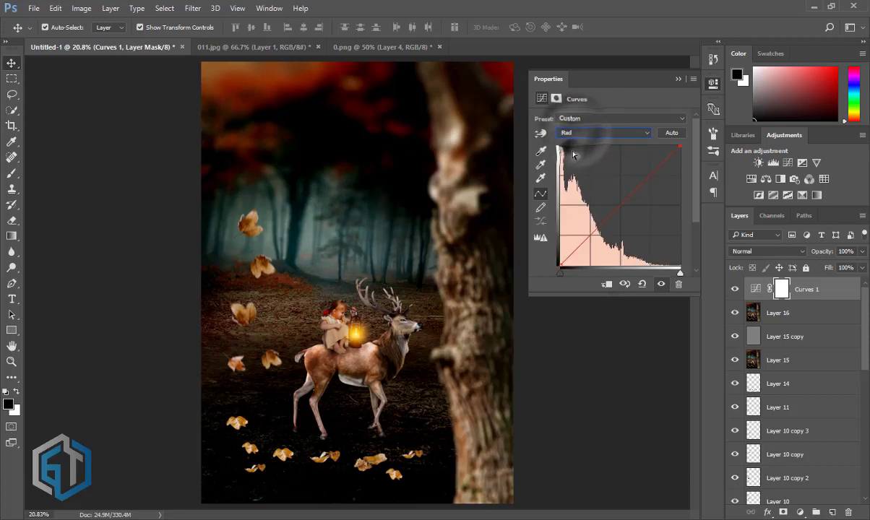
click(619, 209)
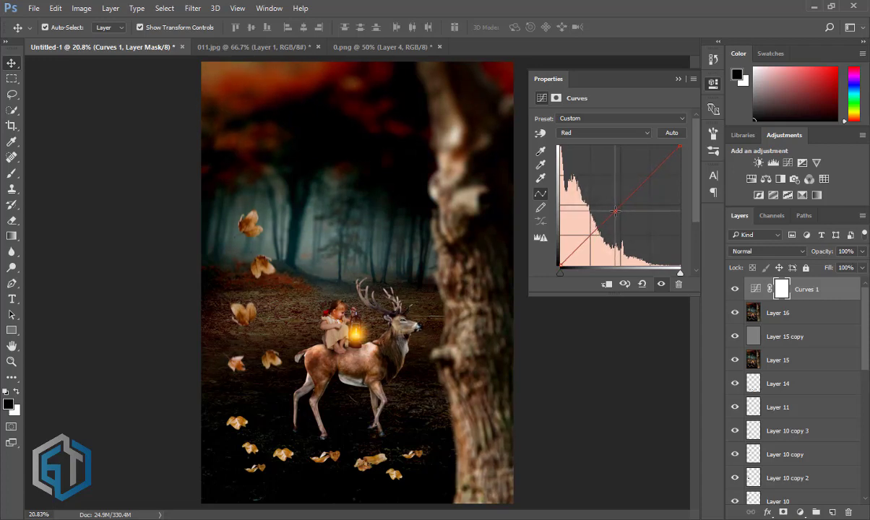
drag(612, 211, 610, 208)
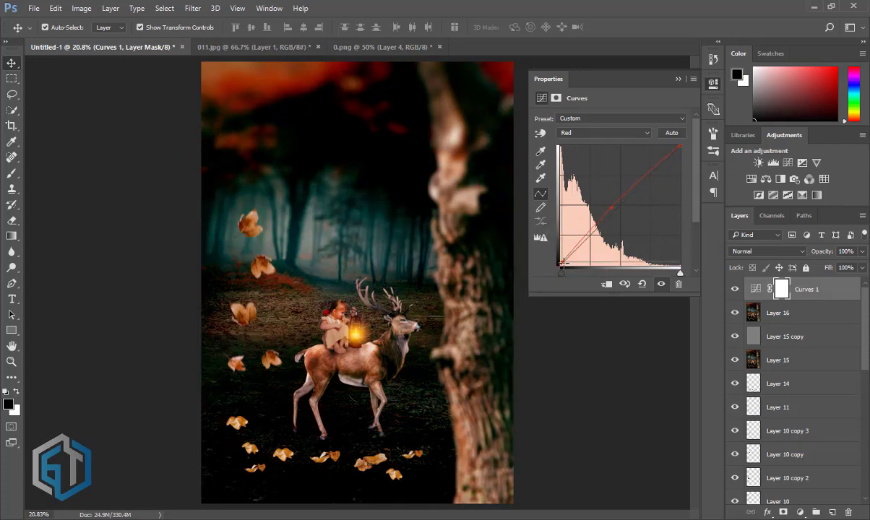
drag(561, 264, 545, 255)
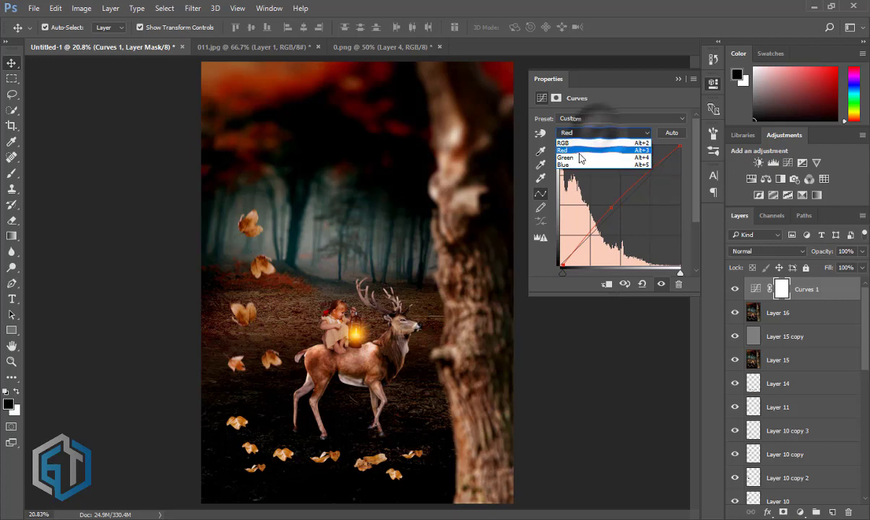
Tweak the Green curve's midtones and black point.
click(597, 142)
drag(612, 211, 615, 208)
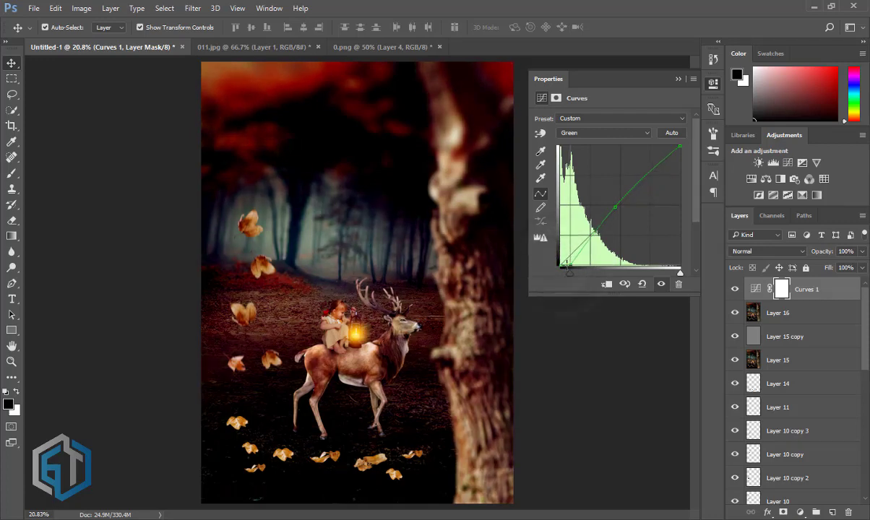
mouse_move(563, 266)
mouse_down()
mouse_move(546, 253)
mouse_move(566, 264)
mouse_up()
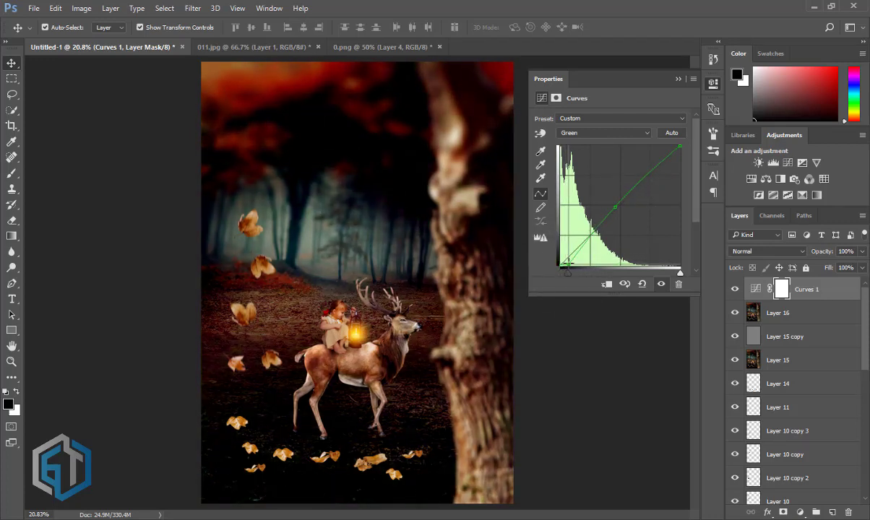
On the Blue curve, raise the midtones, move the black point in and lower the highlights.
click(602, 133)
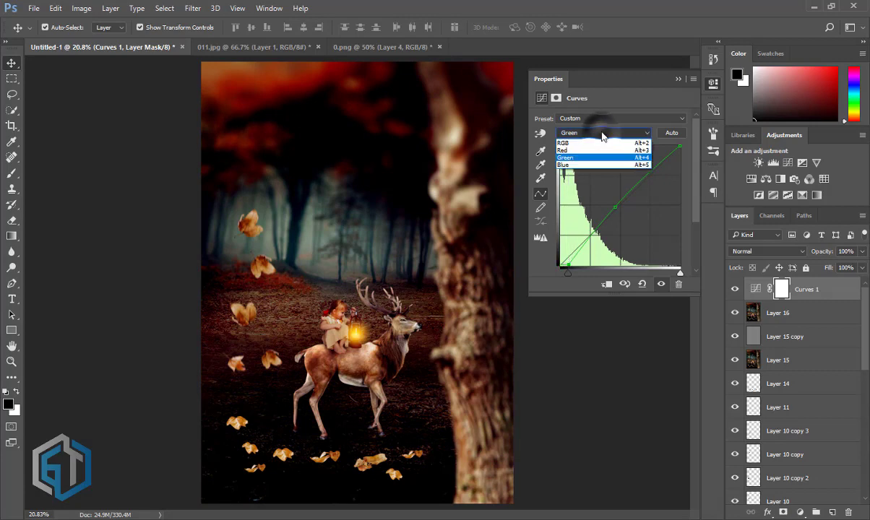
click(578, 175)
drag(618, 212, 608, 207)
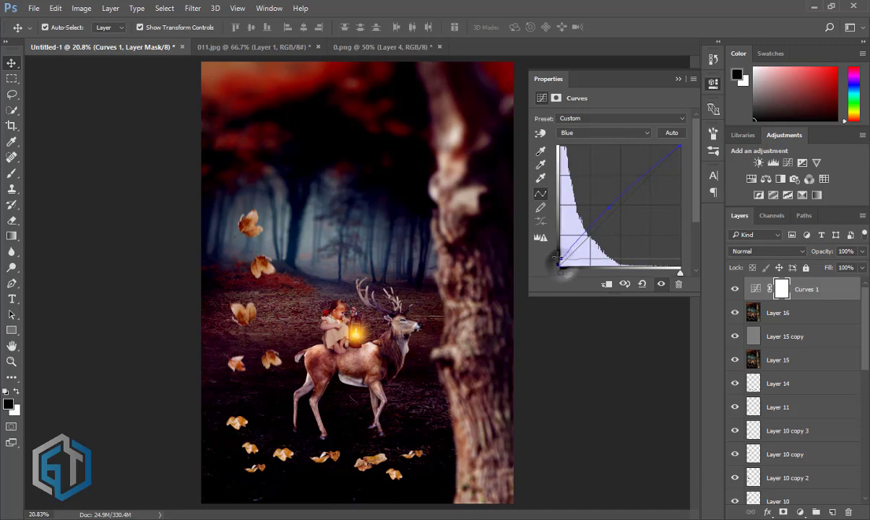
drag(560, 266, 576, 273)
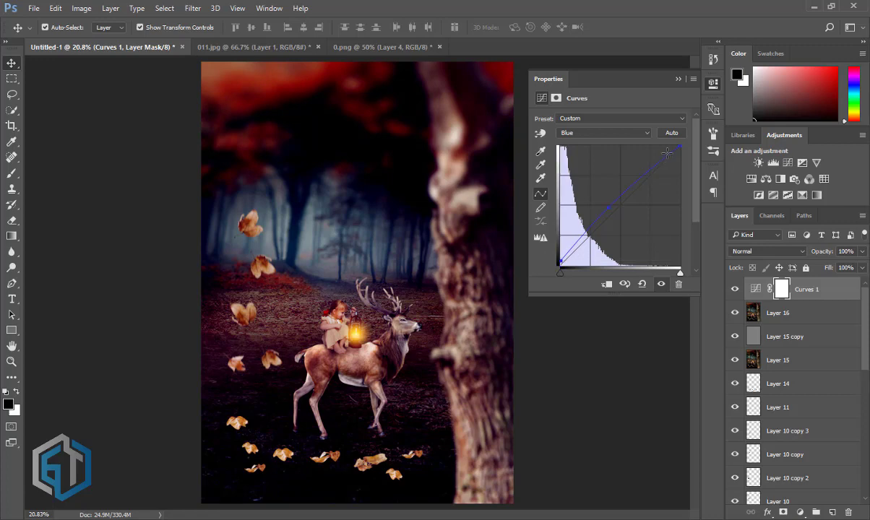
drag(681, 148, 681, 156)
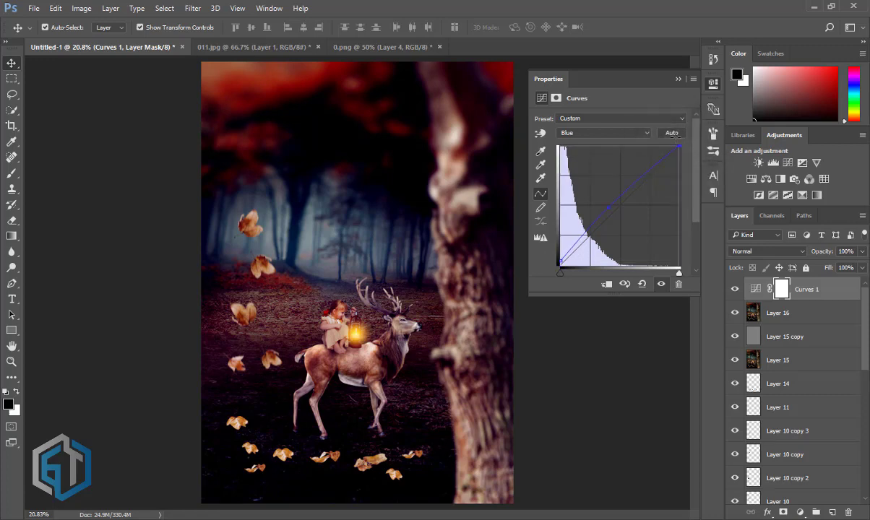
click(678, 79)
Select Curves 1 and stamp all visible layers into a new top Layer 17.
click(583, 373)
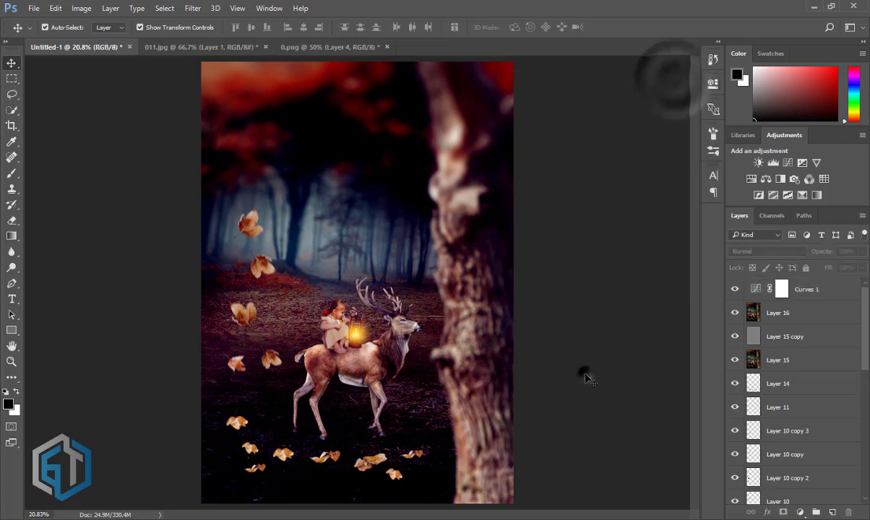
key(ctrl+minus)
key(ctrl+minus)
scroll(390, 357, up, 1)
scroll(376, 356, up, 1)
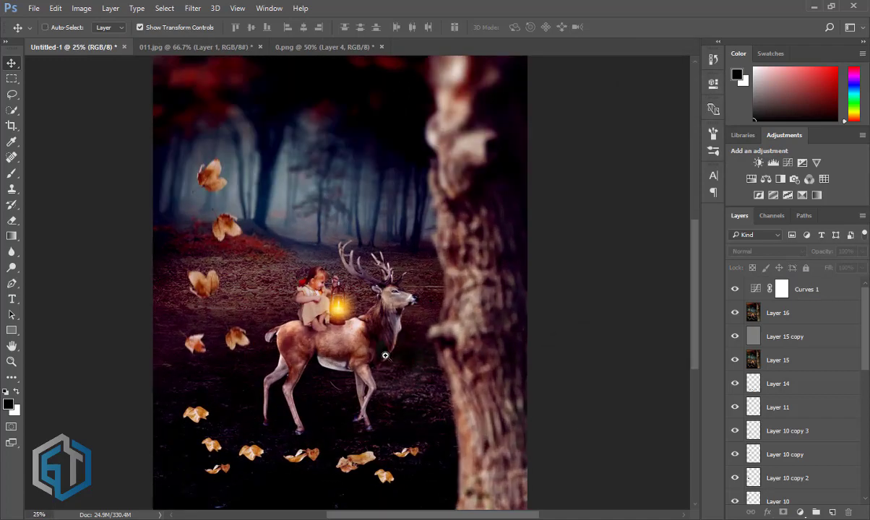
scroll(375, 355, down, 1)
scroll(375, 356, down, 1)
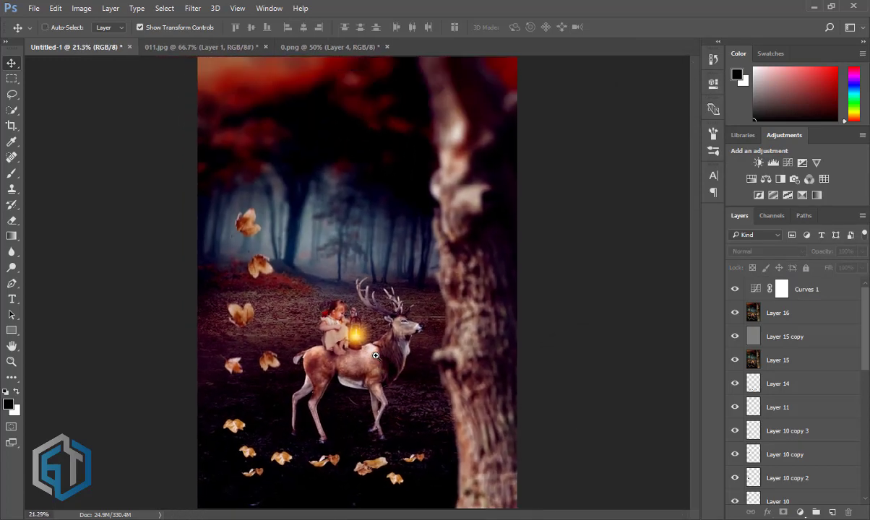
click(820, 288)
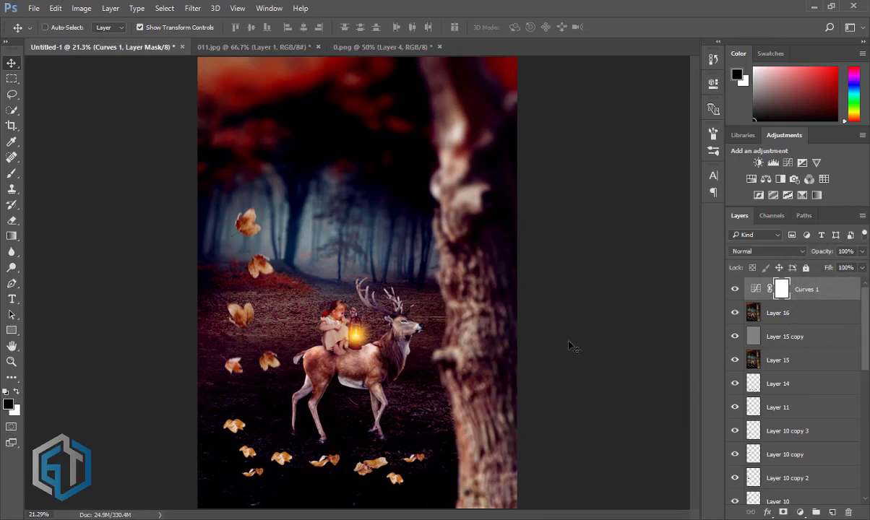
key(ctrl+shift+alt+e)
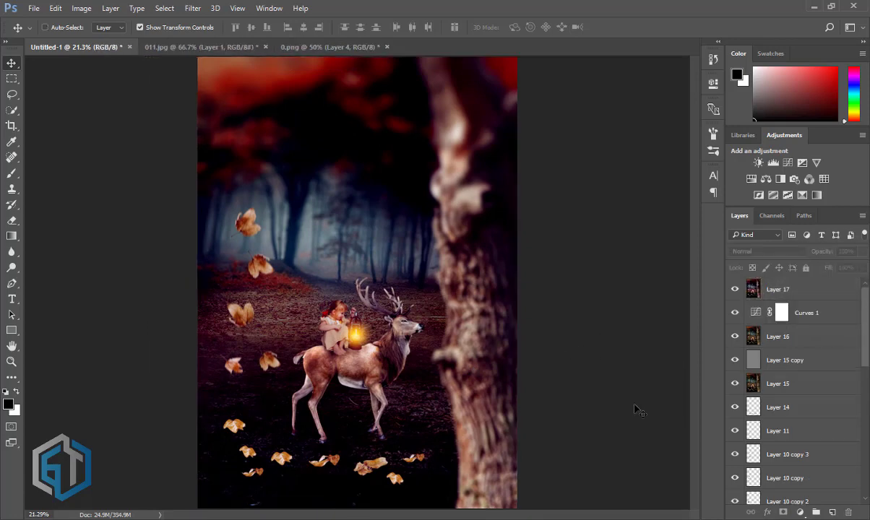
click(766, 289)
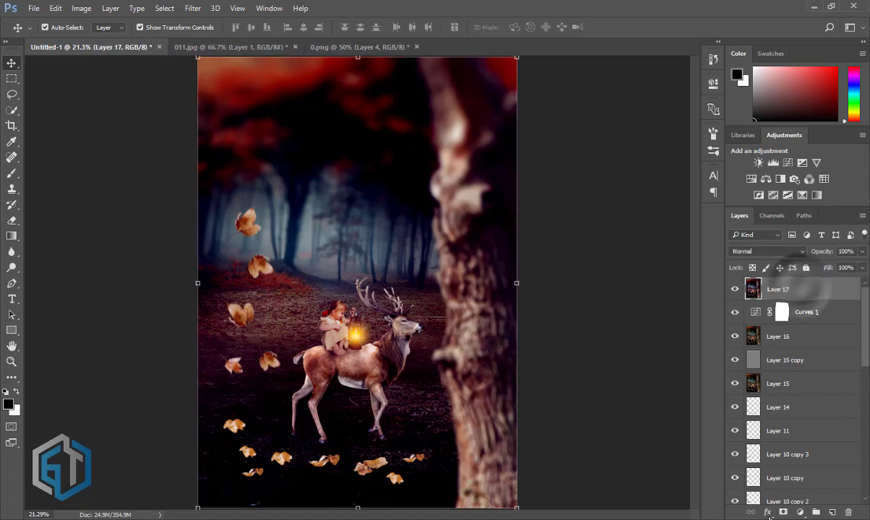
click(800, 512)
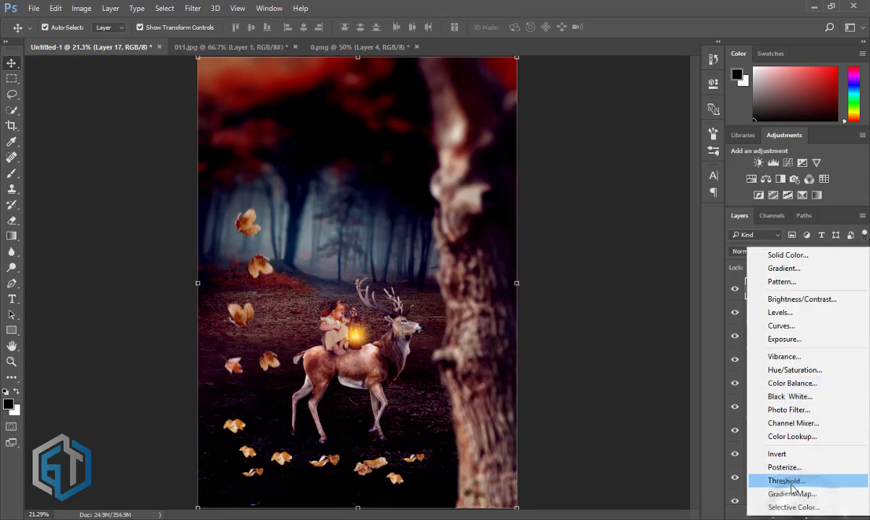
Add Gradient Map 1 with the Violet, Orange preset, leaving Reverse off.
click(792, 494)
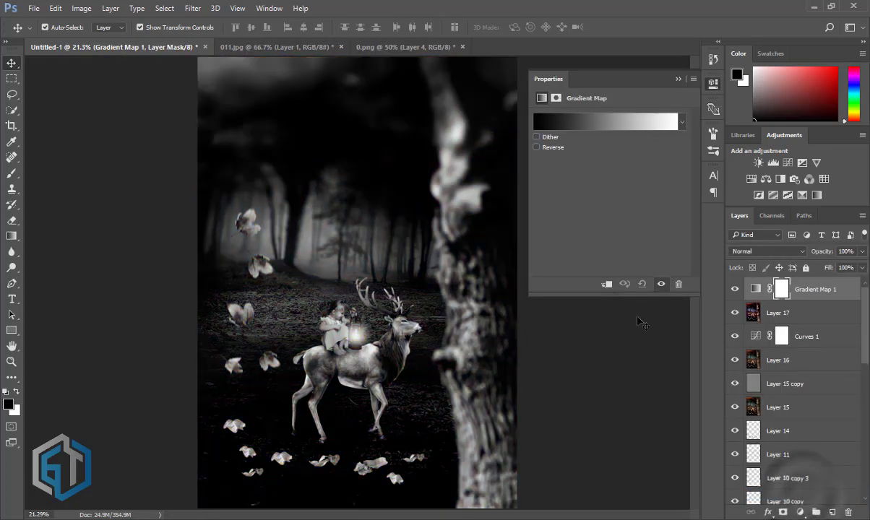
click(571, 120)
drag(408, 81, 621, 95)
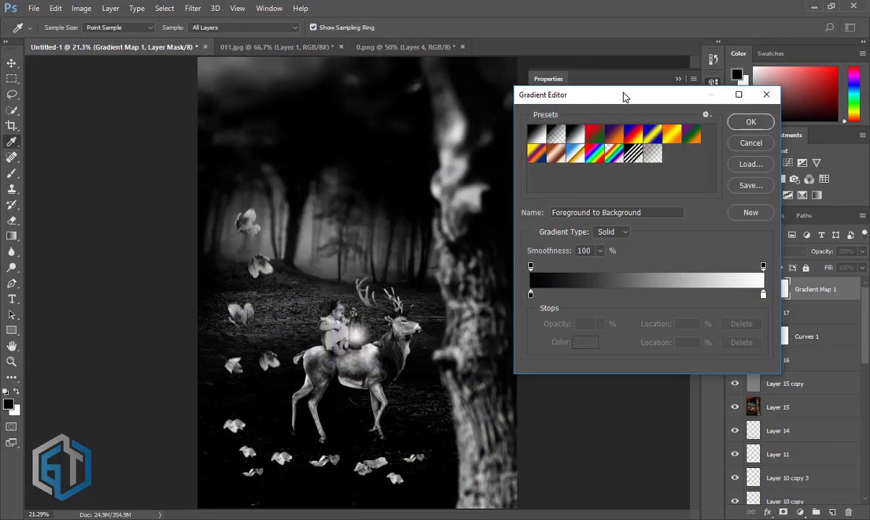
click(612, 140)
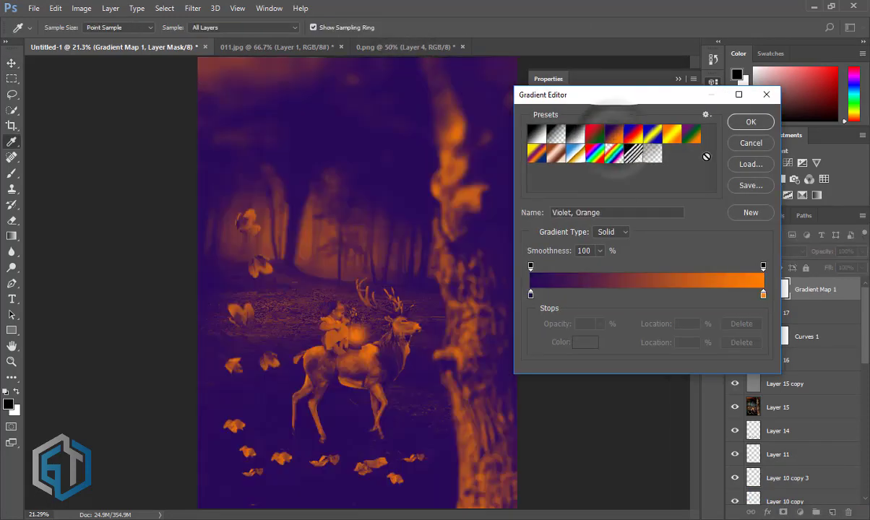
click(750, 122)
click(536, 147)
click(539, 146)
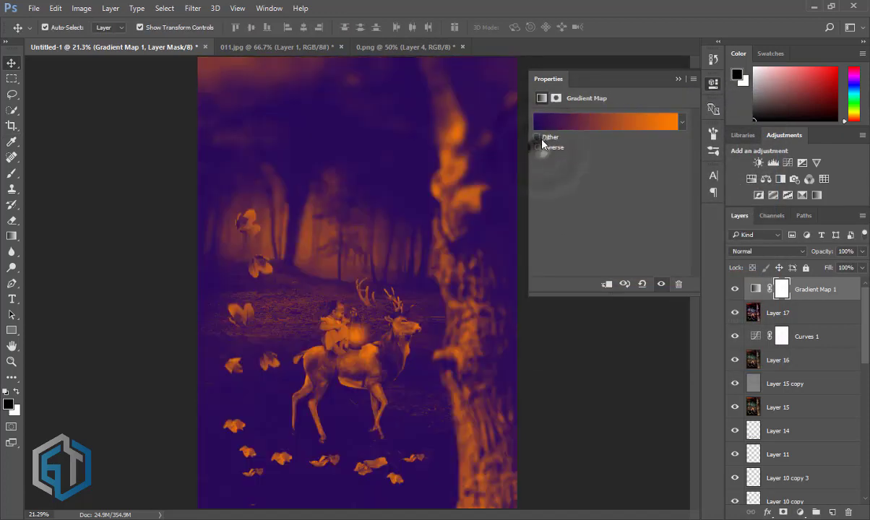
Compare lightening blend modes and set Gradient Map 1 to Color Dodge.
click(678, 79)
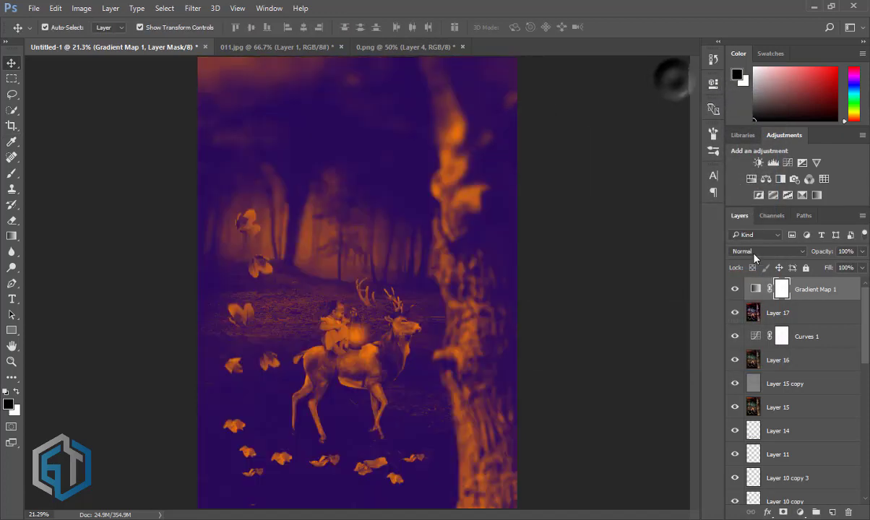
click(754, 257)
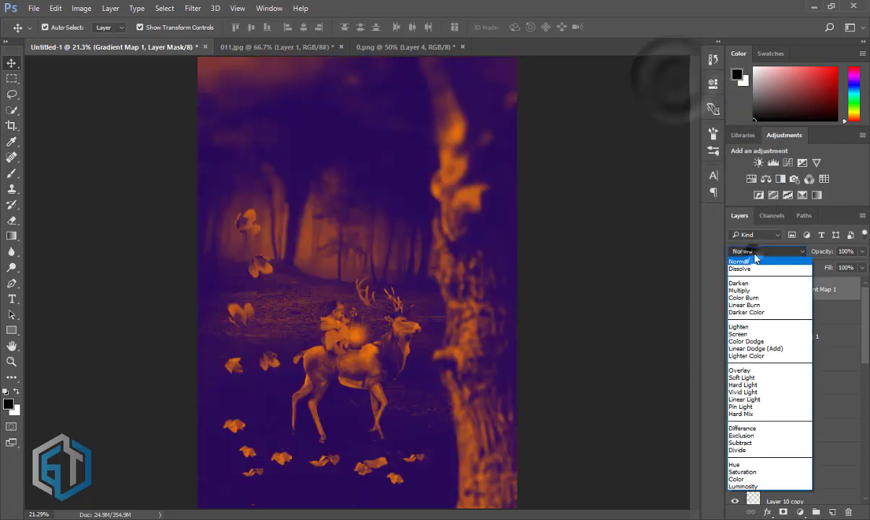
click(747, 327)
key(Down)
key(Down)
key(Up)
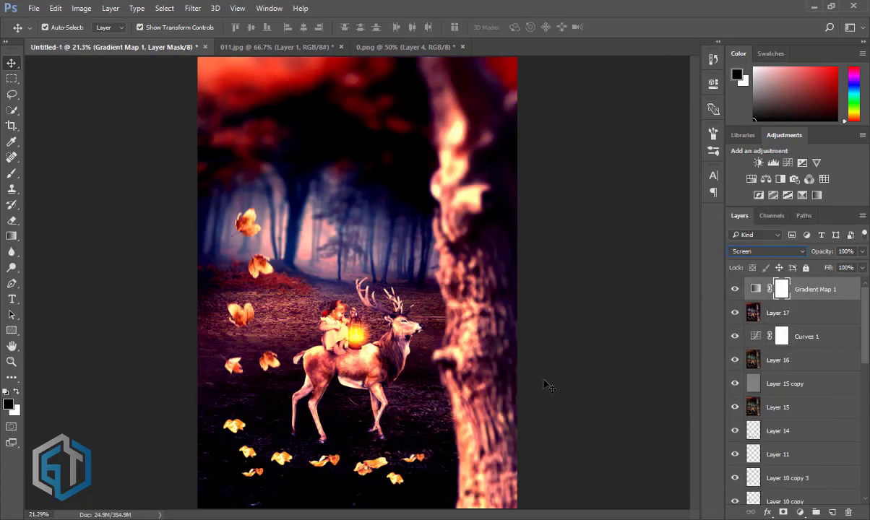
key(Down)
click(589, 362)
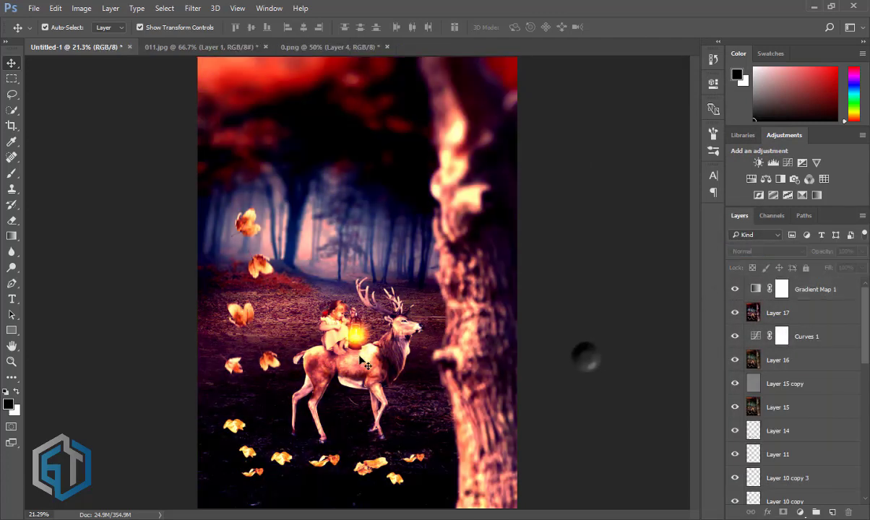
key(ctrl+minus)
Lower Gradient Map 1 to 20% opacity and toggle it to compare on the girl and deer.
click(801, 292)
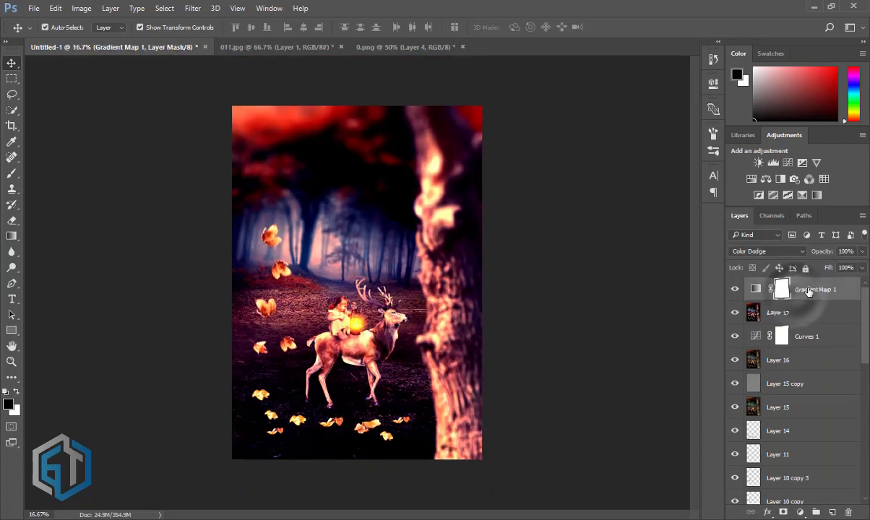
key(2)
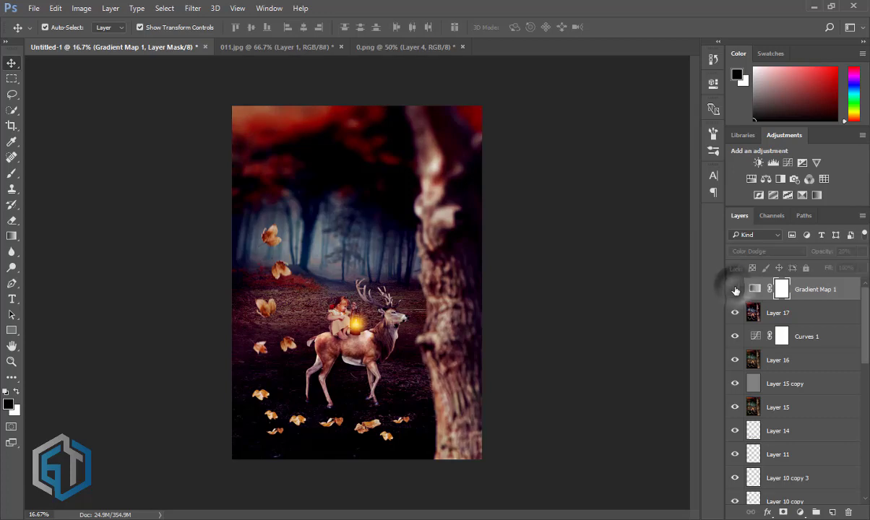
ctrl+click(424, 326)
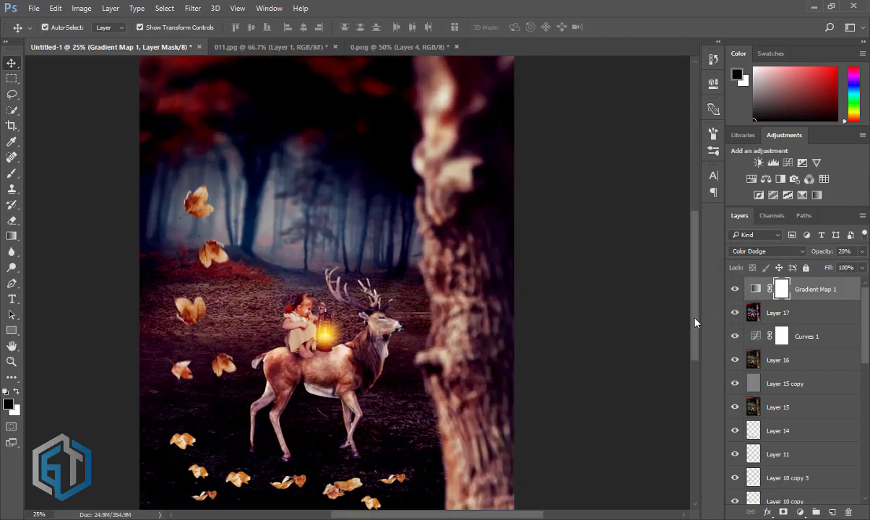
ctrl+click(370, 347)
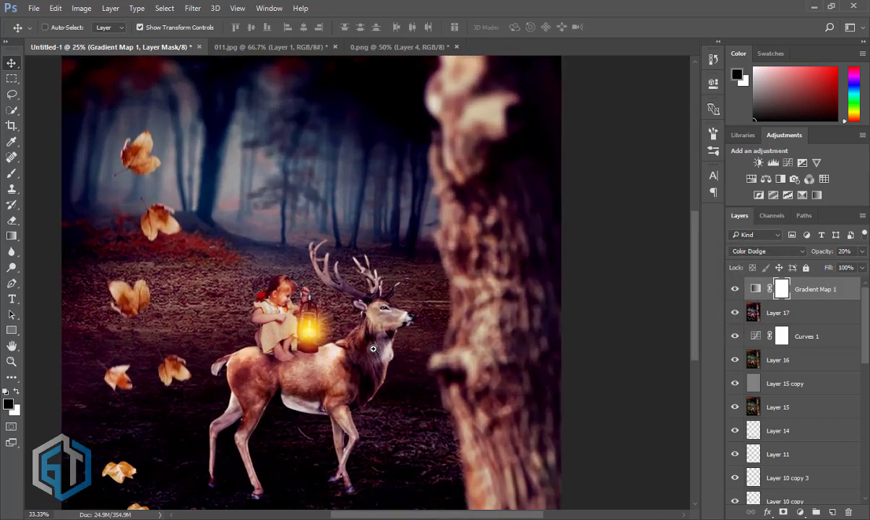
click(734, 289)
click(734, 289)
click(734, 289)
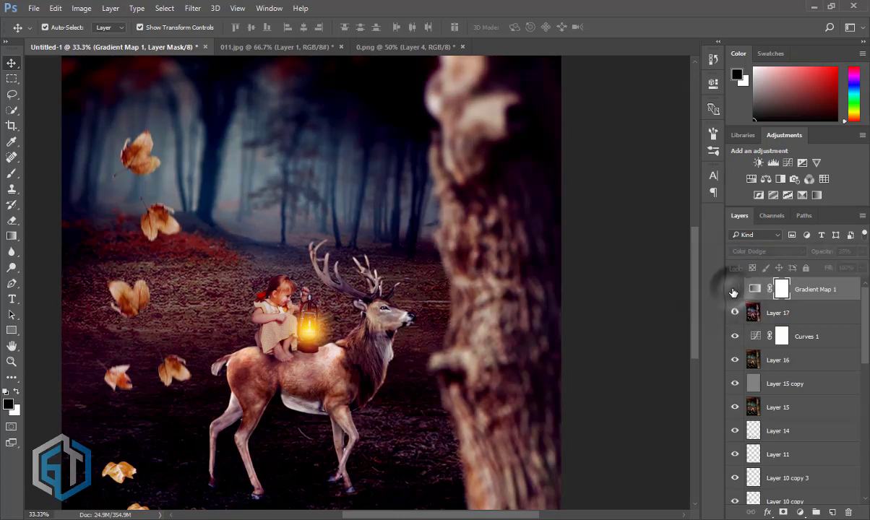
click(734, 289)
scroll(358, 330, down, 2)
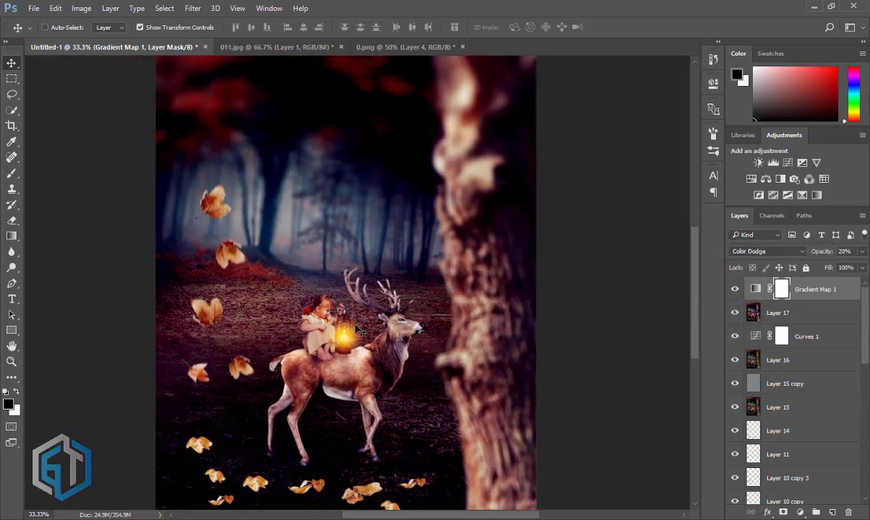
scroll(359, 330, down, 1)
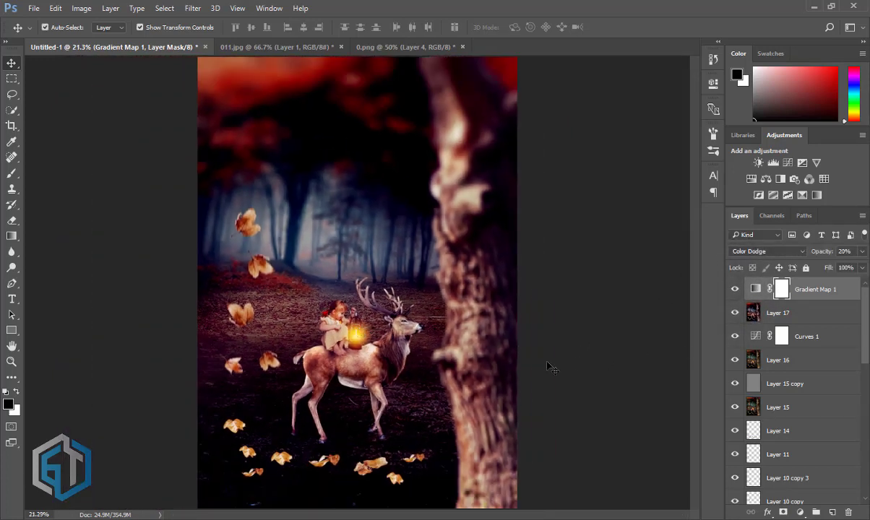
Stamp the visible composite into Layer 18 and display it full screen on black with no interface.
key(ctrl+shift+alt+e)
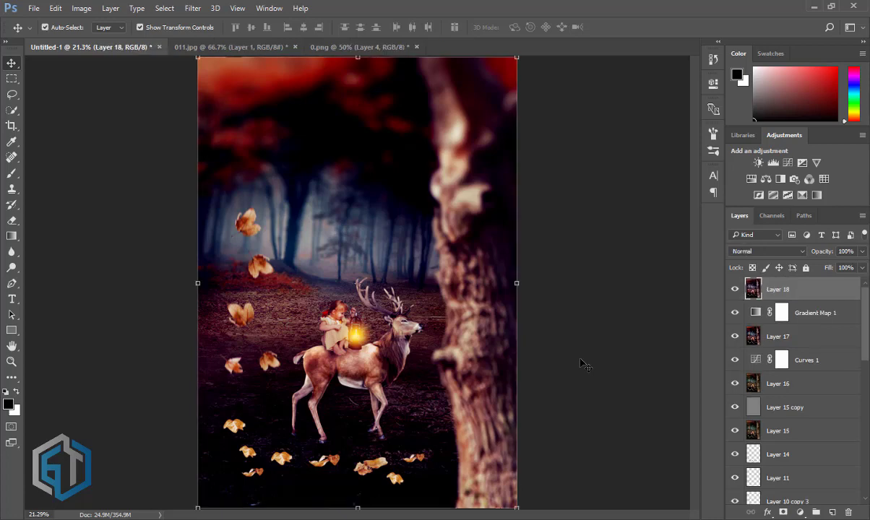
key(f)
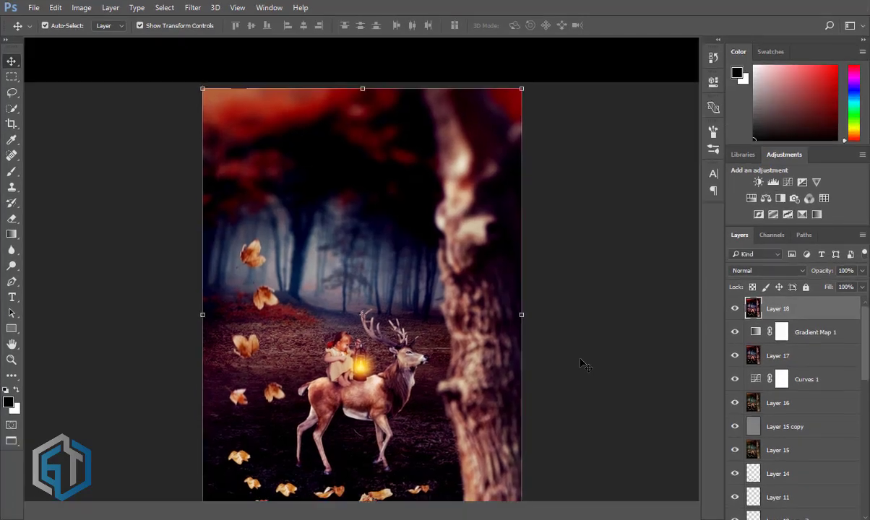
key(f)
key(ctrl+0)
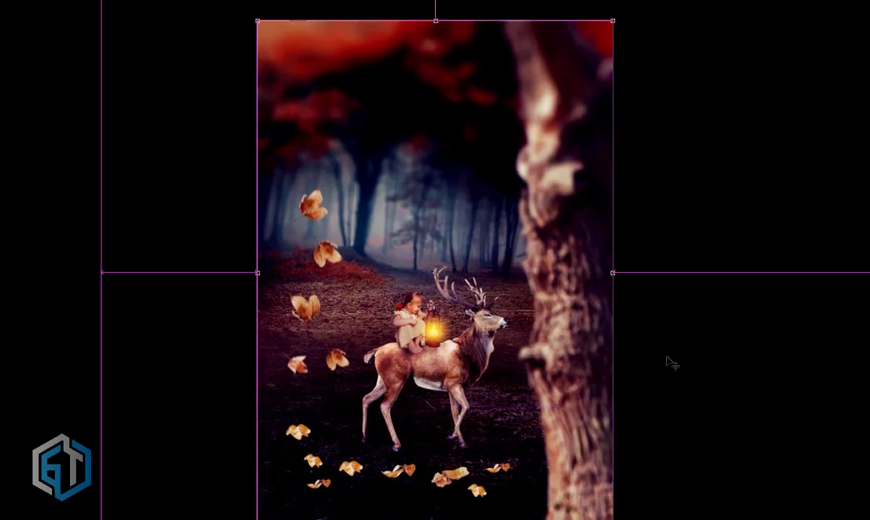
click(794, 400)
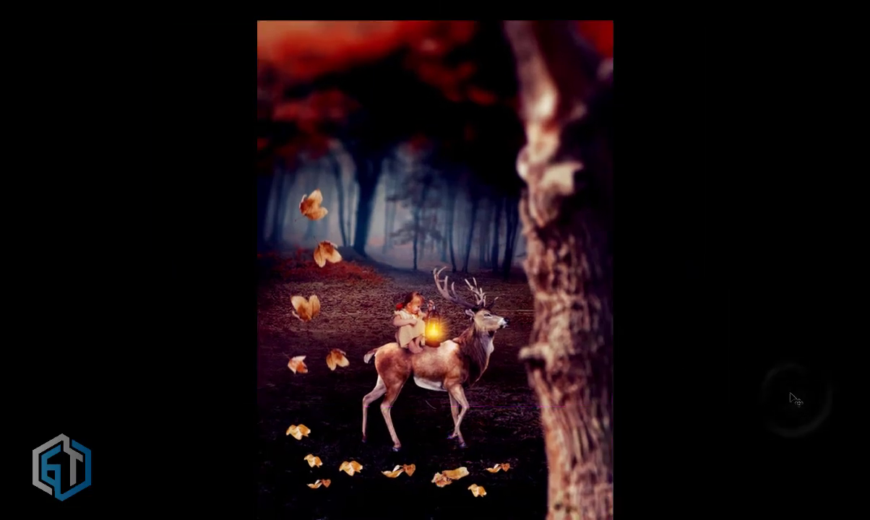